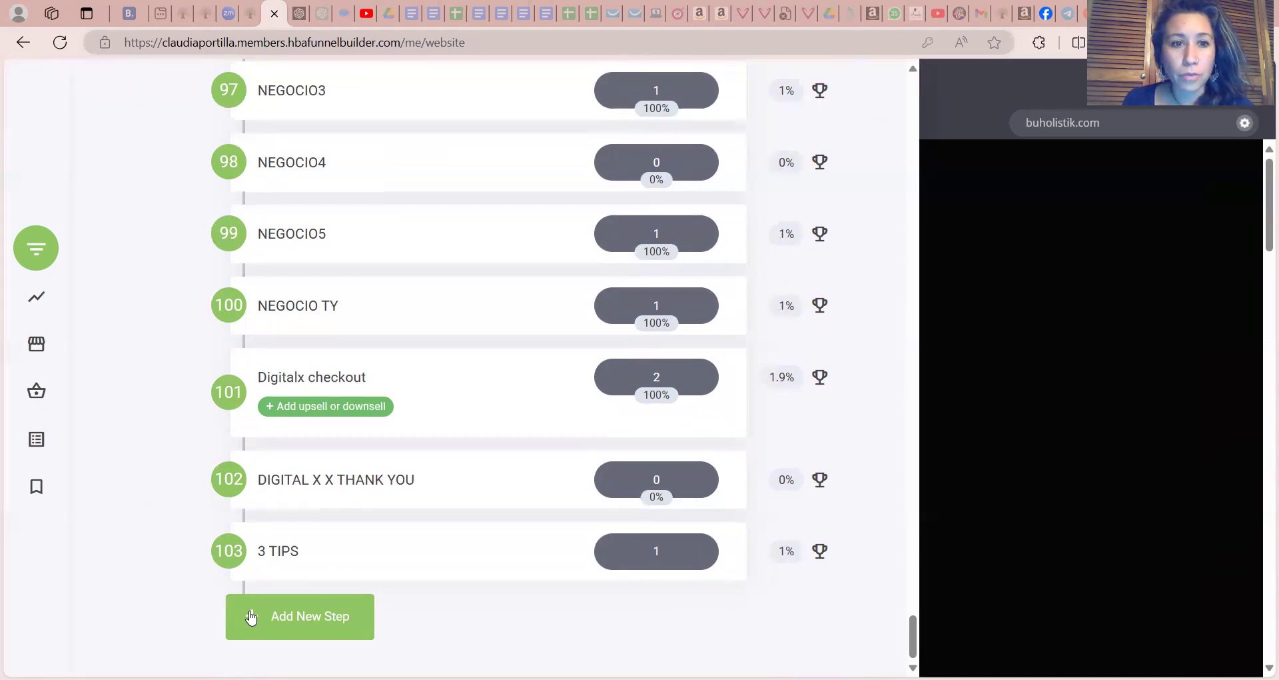
Add a new page step after the last funnel step, using the Links 2 template from the Links Pages category
click(251, 618)
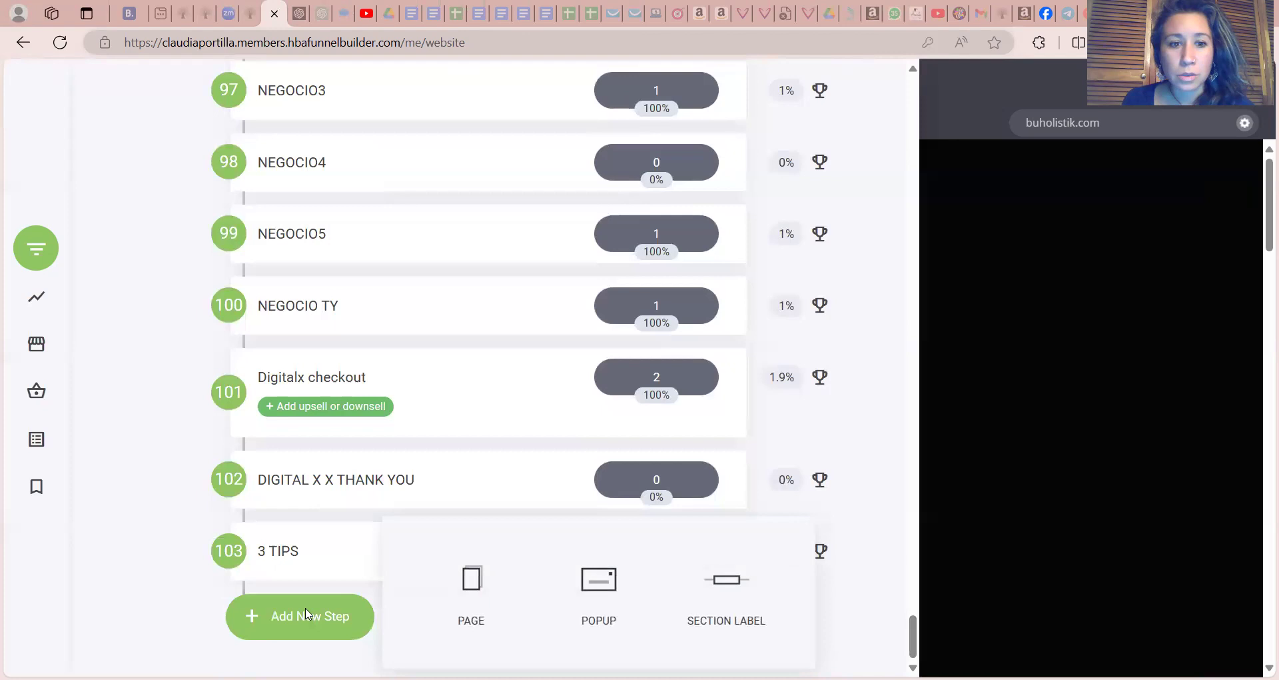
click(471, 596)
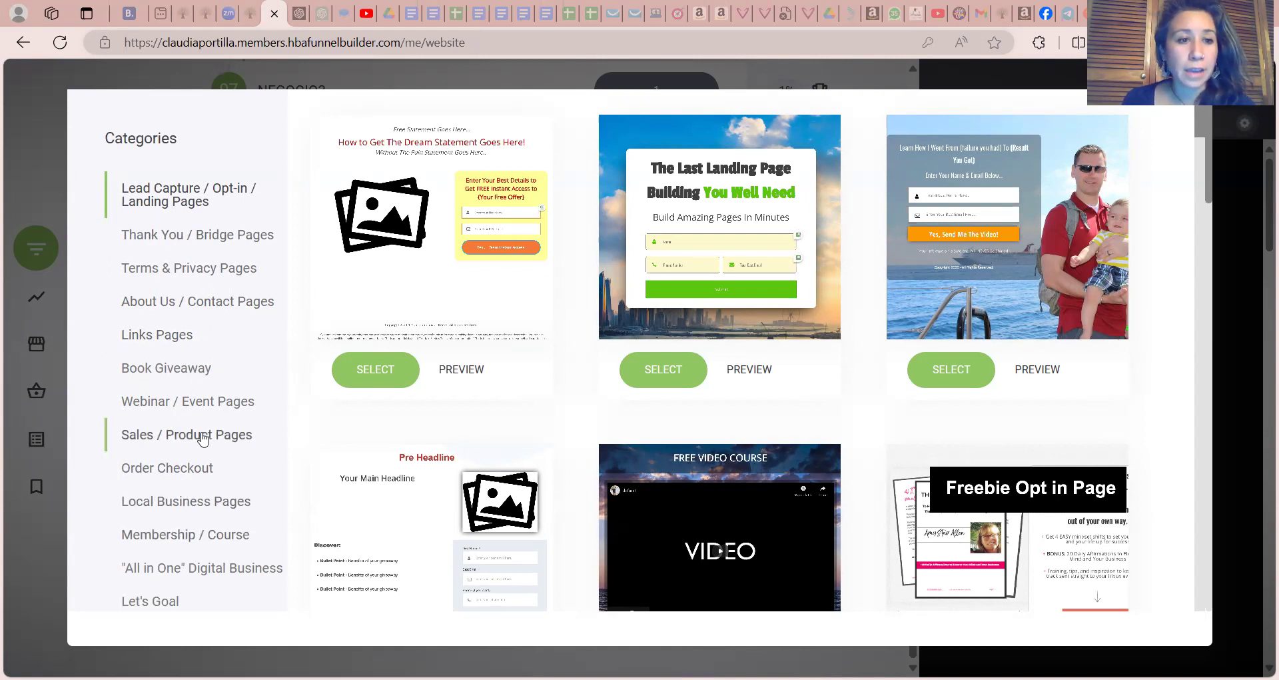
scroll(203, 438, down, 8)
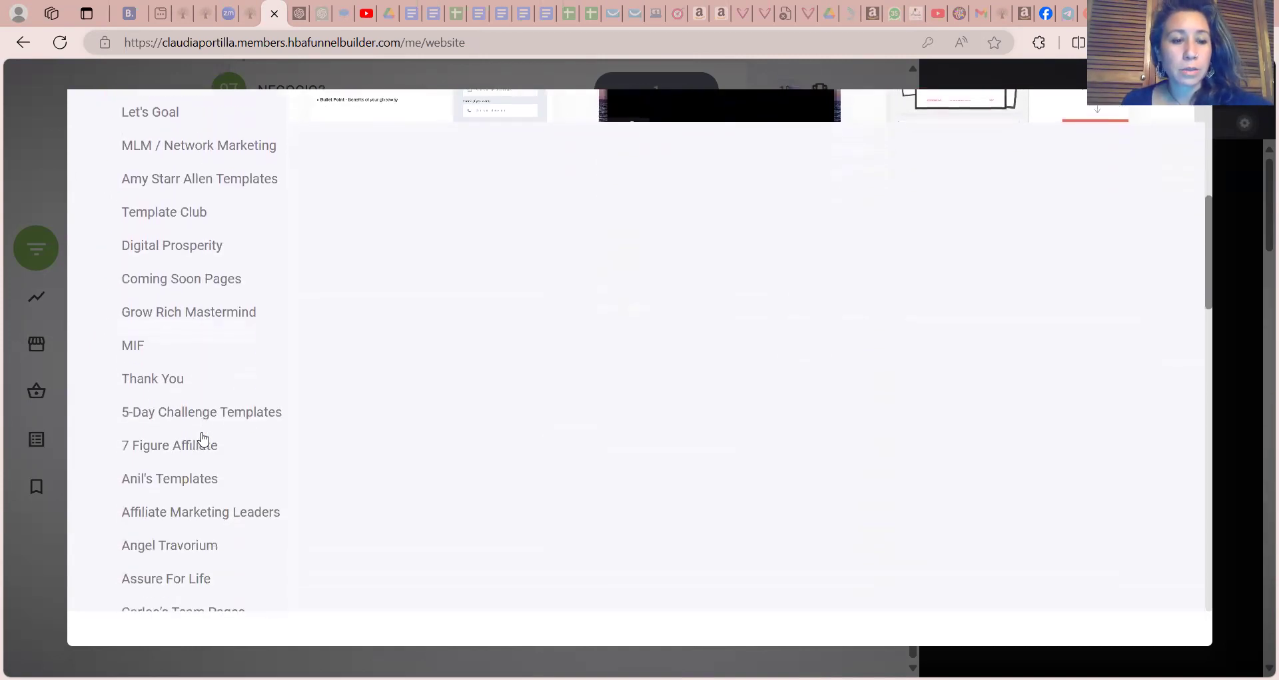
scroll(203, 437, down, 2)
scroll(203, 437, up, 7)
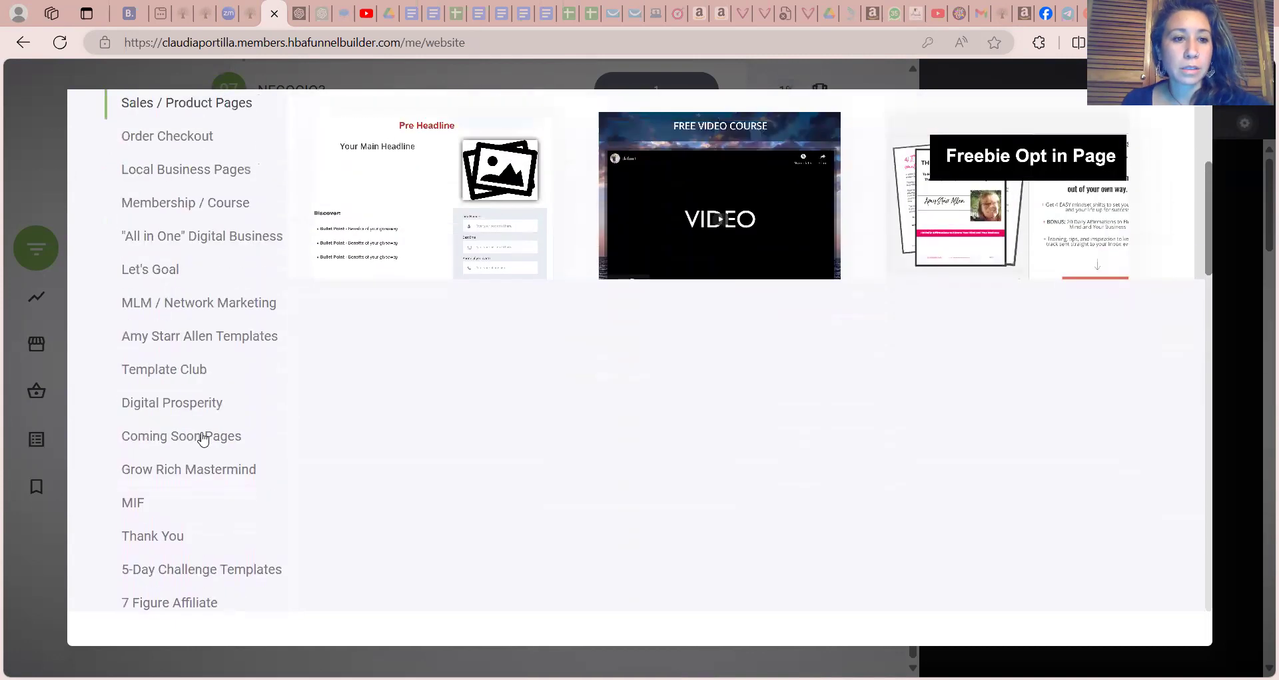
scroll(204, 438, up, 3)
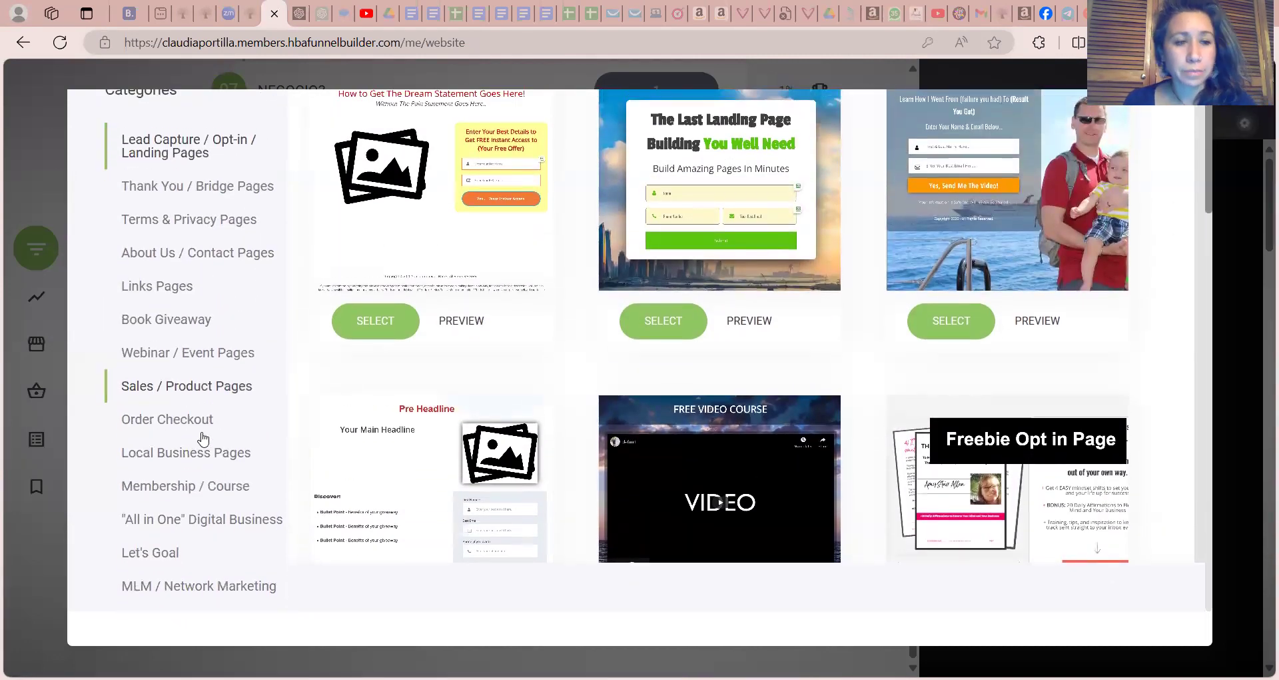
click(177, 293)
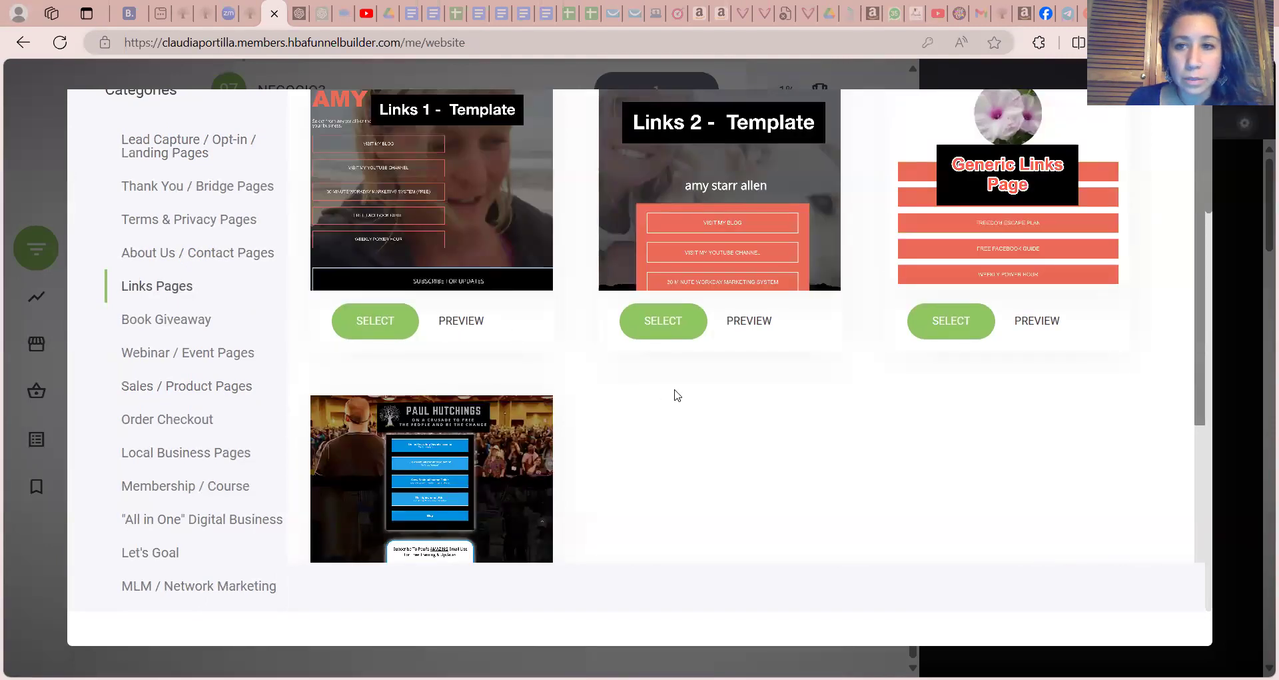
click(722, 174)
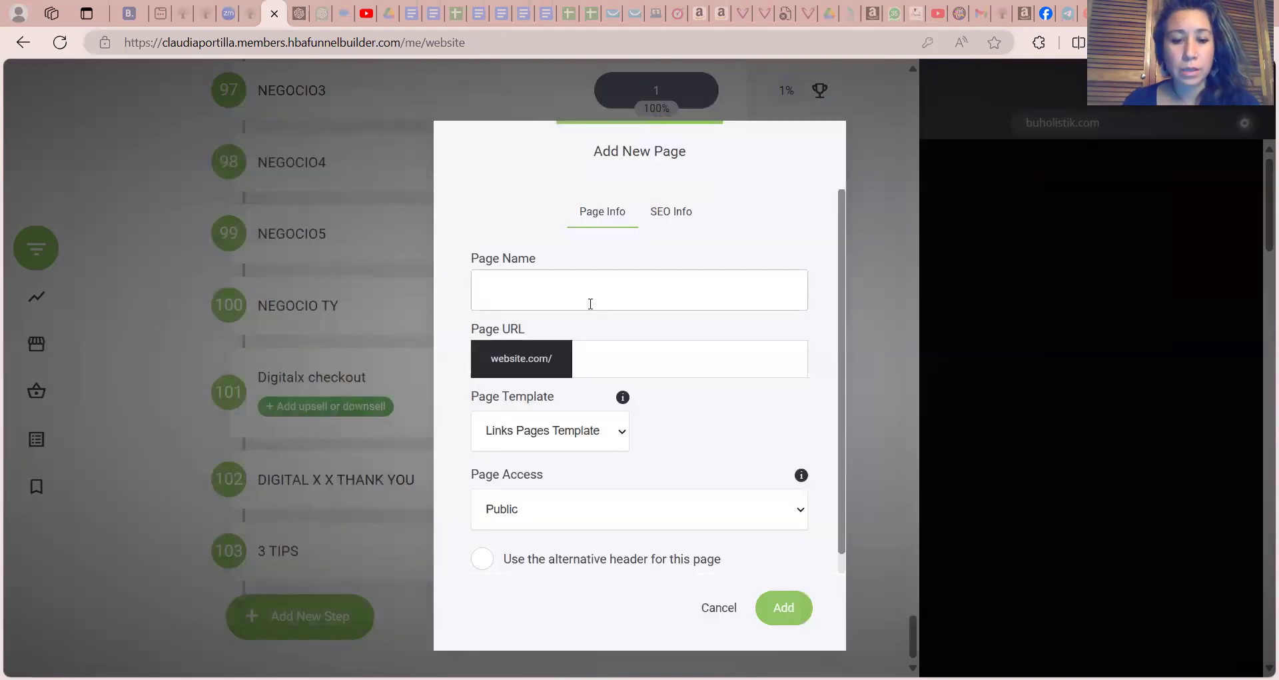
Name the new page LINKS TEST, keep the links-test URL and public access, and add it to the funnel
click(590, 304)
text(LINKS TEST)
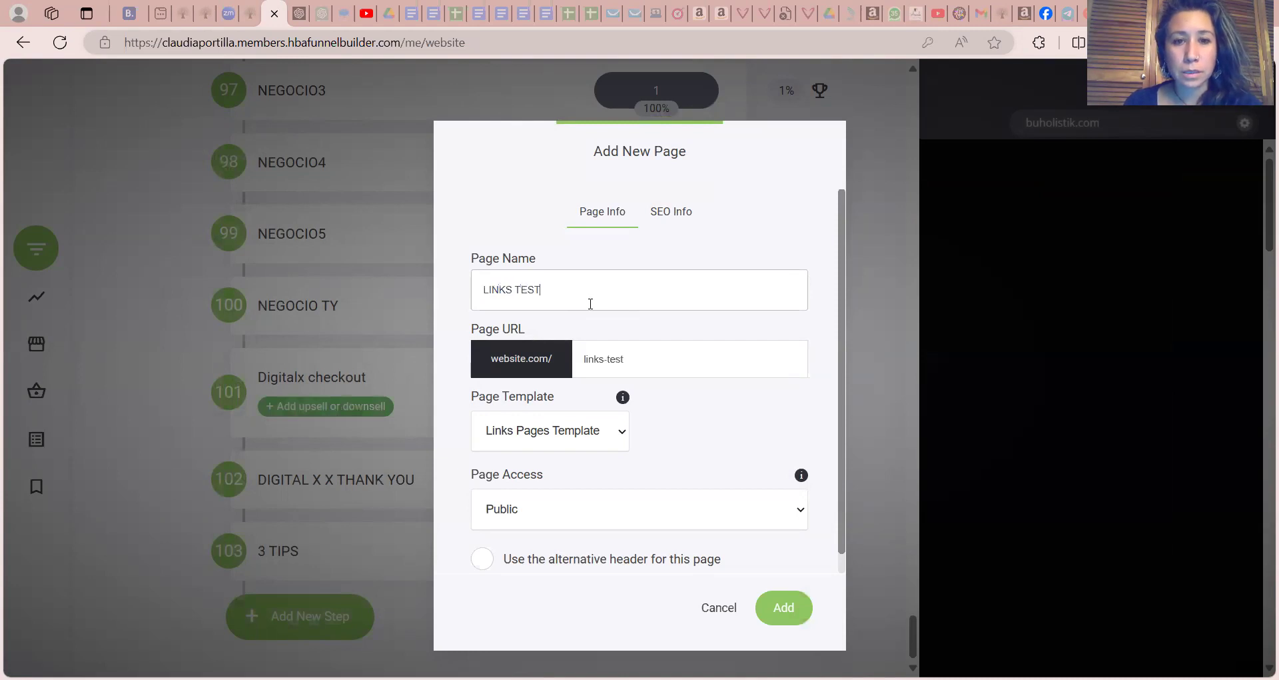
click(777, 608)
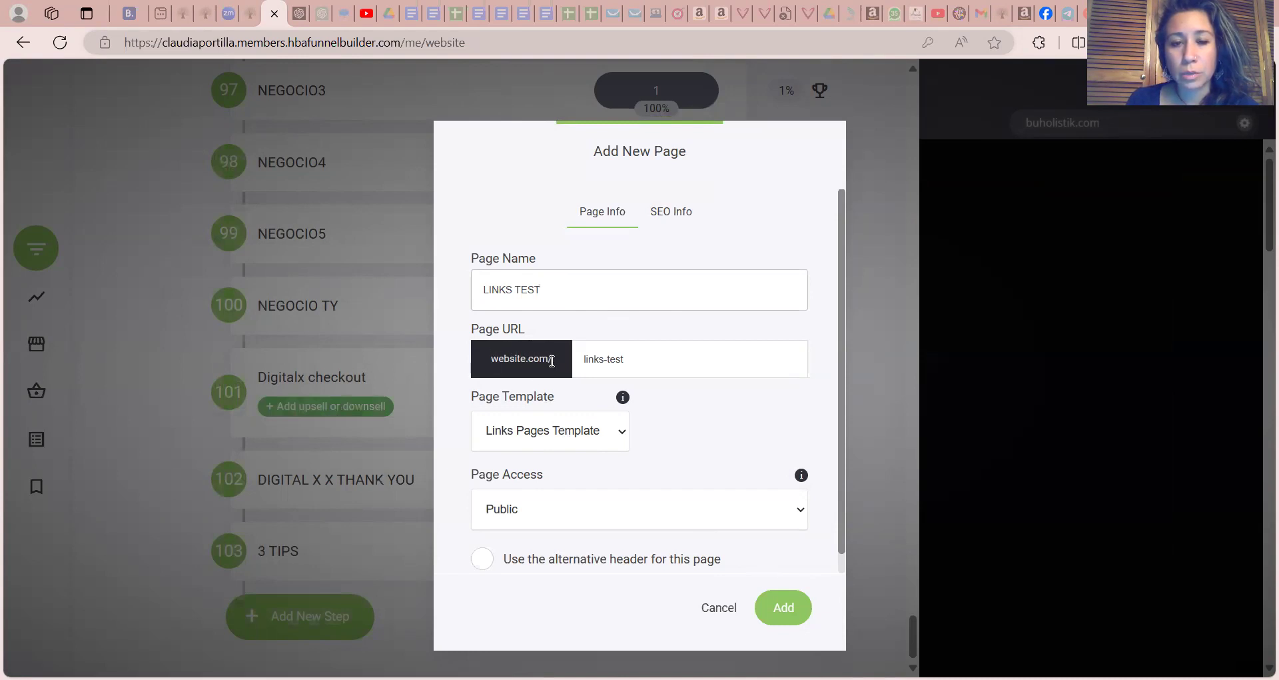
drag(645, 363, 579, 363)
click(666, 366)
click(782, 605)
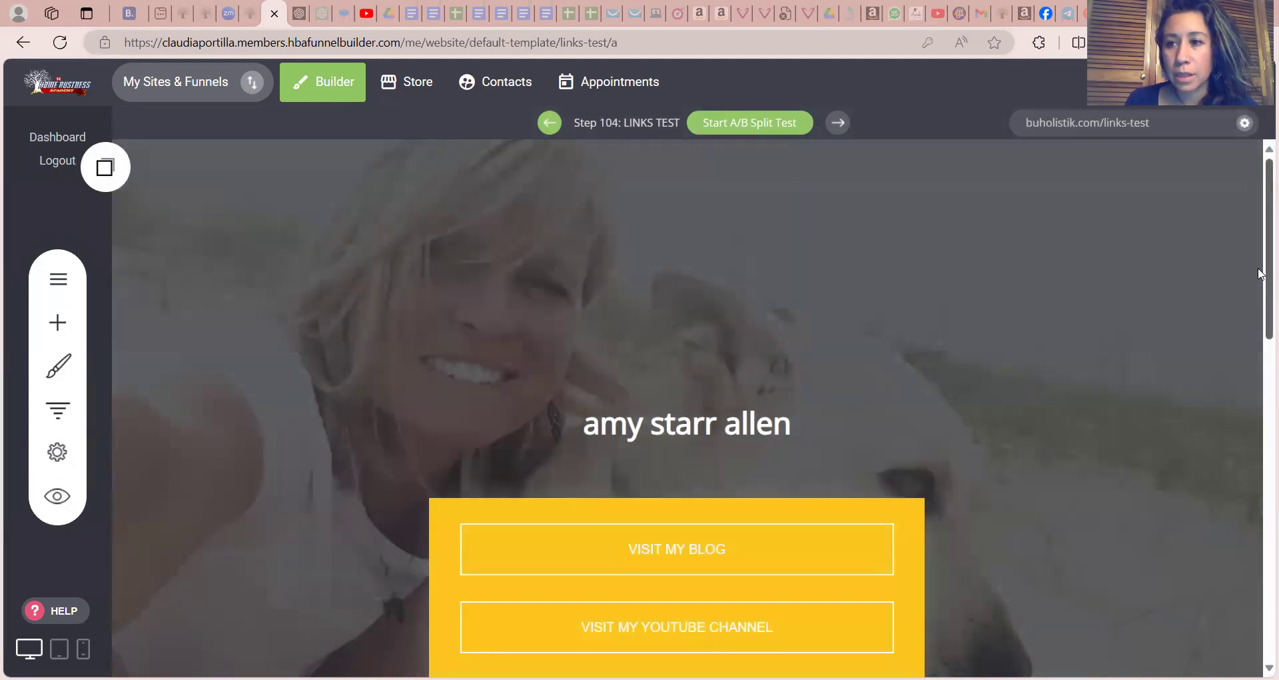
Replace the name heading above the link buttons with the page owner's full name in capitals
scroll(1260, 275, down, 2)
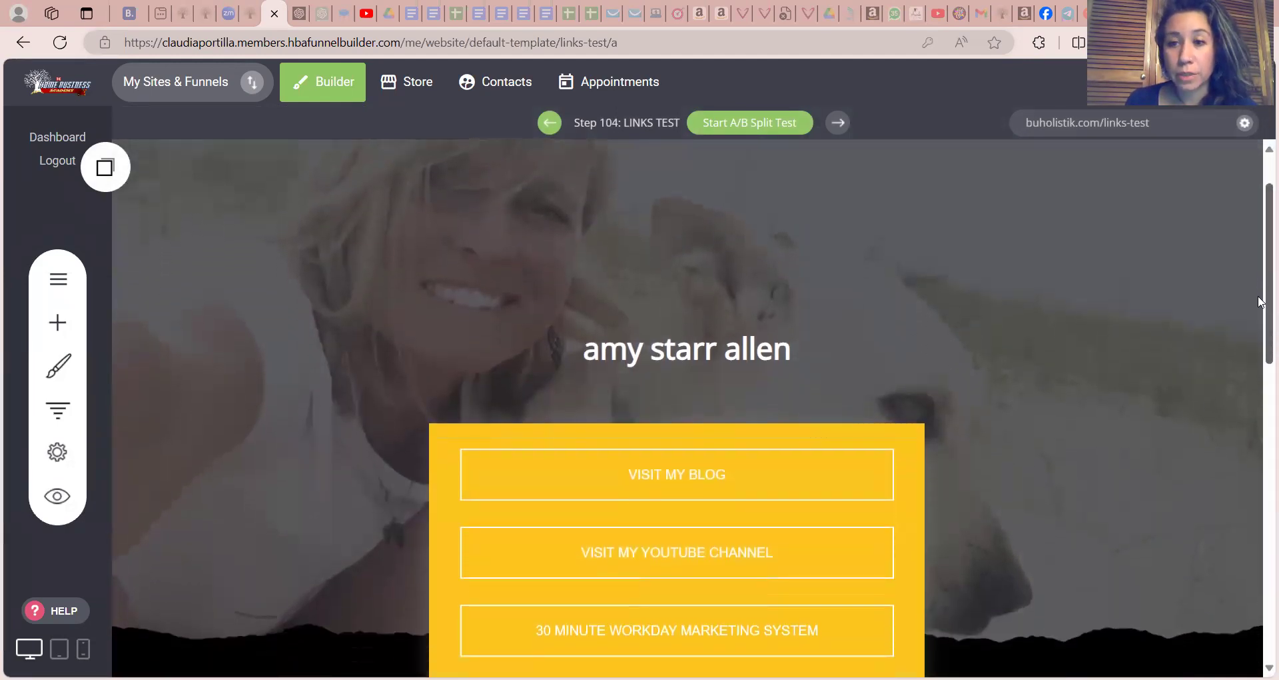
scroll(1260, 285, up, 1)
scroll(1260, 285, up, 1)
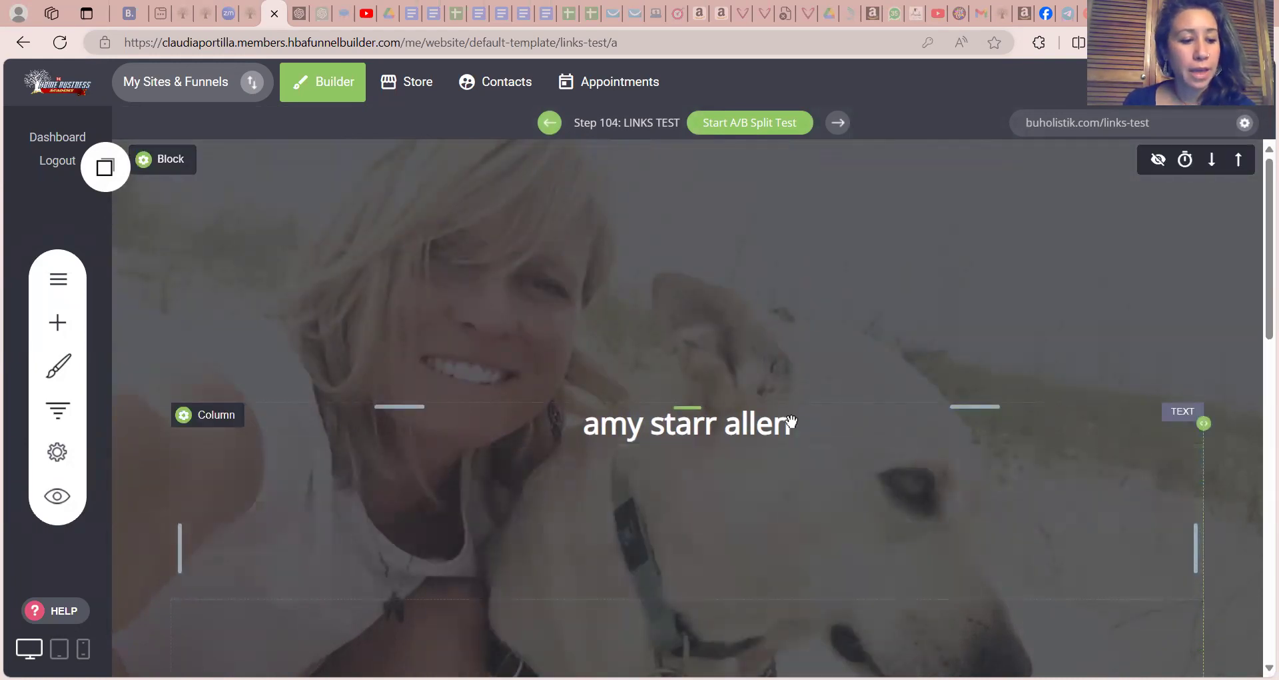
click(792, 421)
click(791, 421)
drag(792, 421, 570, 411)
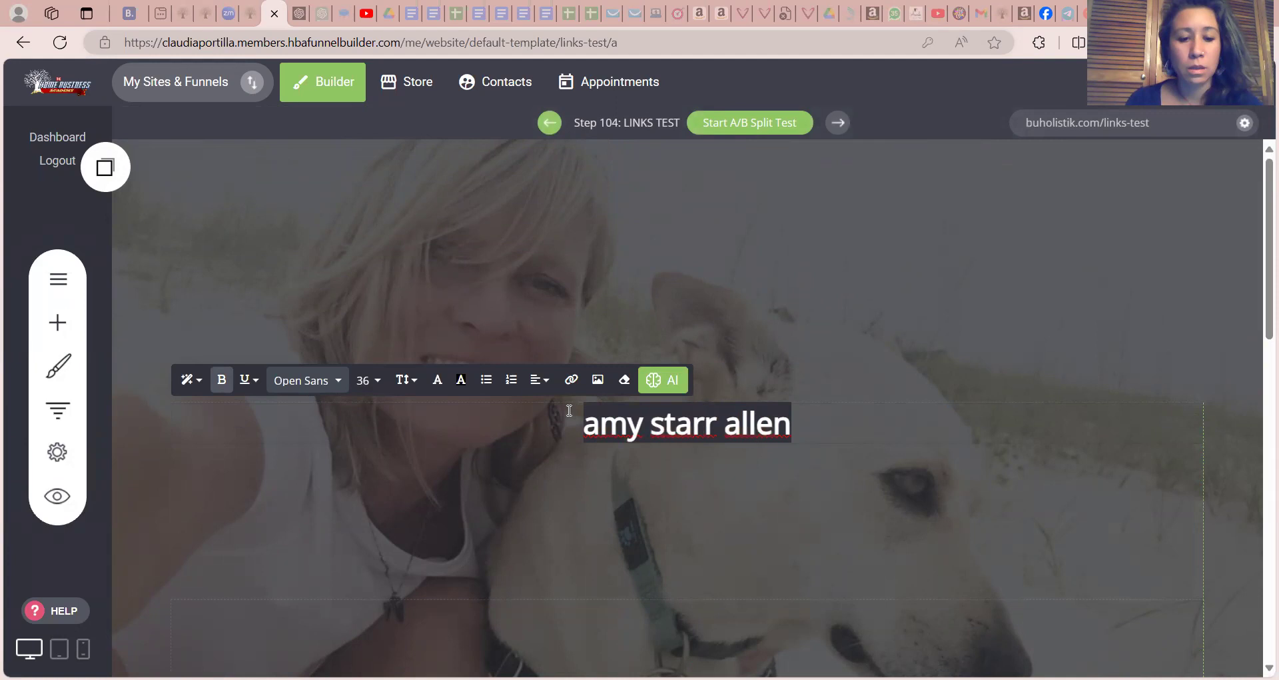
text(cLAU)
key(BackSpace)
key(BackSpace)
key(BackSpace)
key(BackSpace)
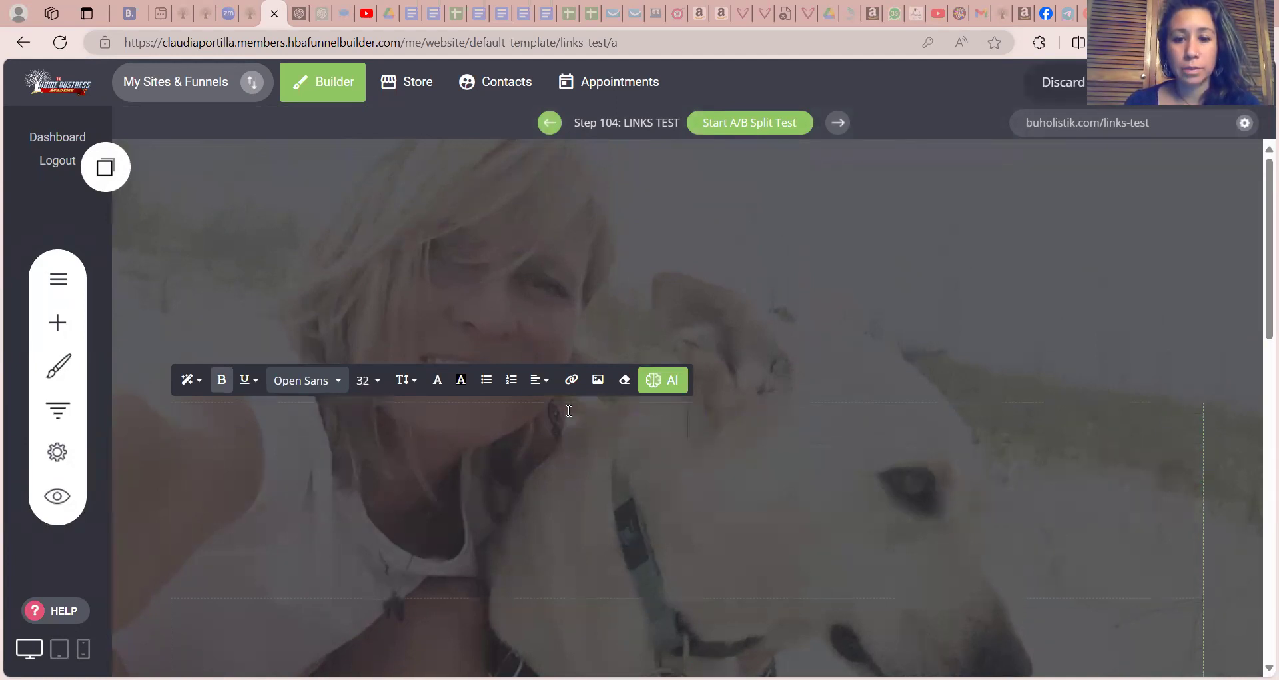
text(CLAUDI)
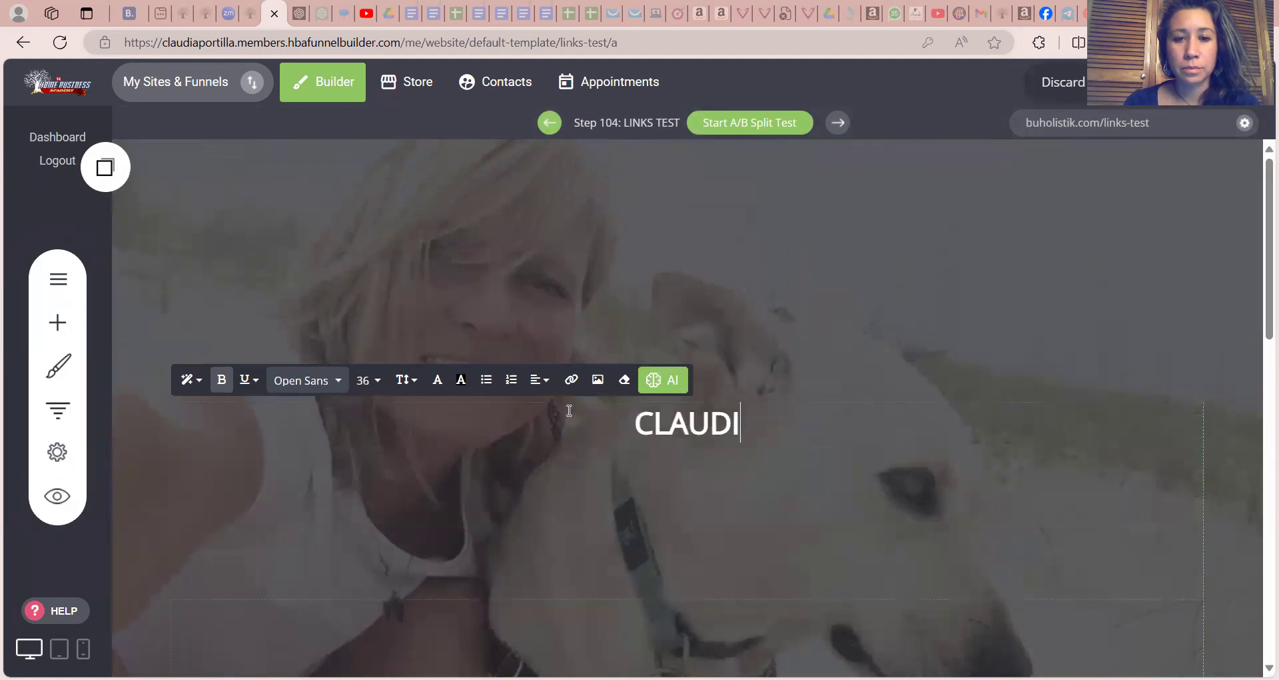
text(A PORTILLA)
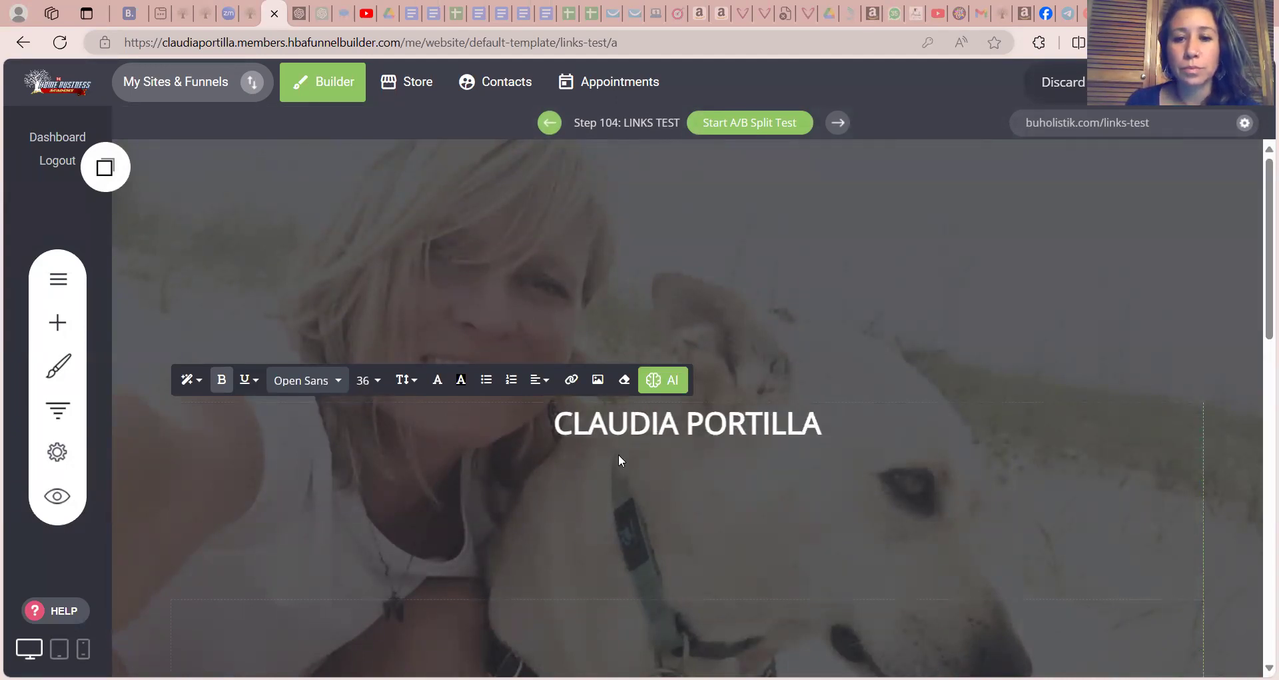
click(946, 474)
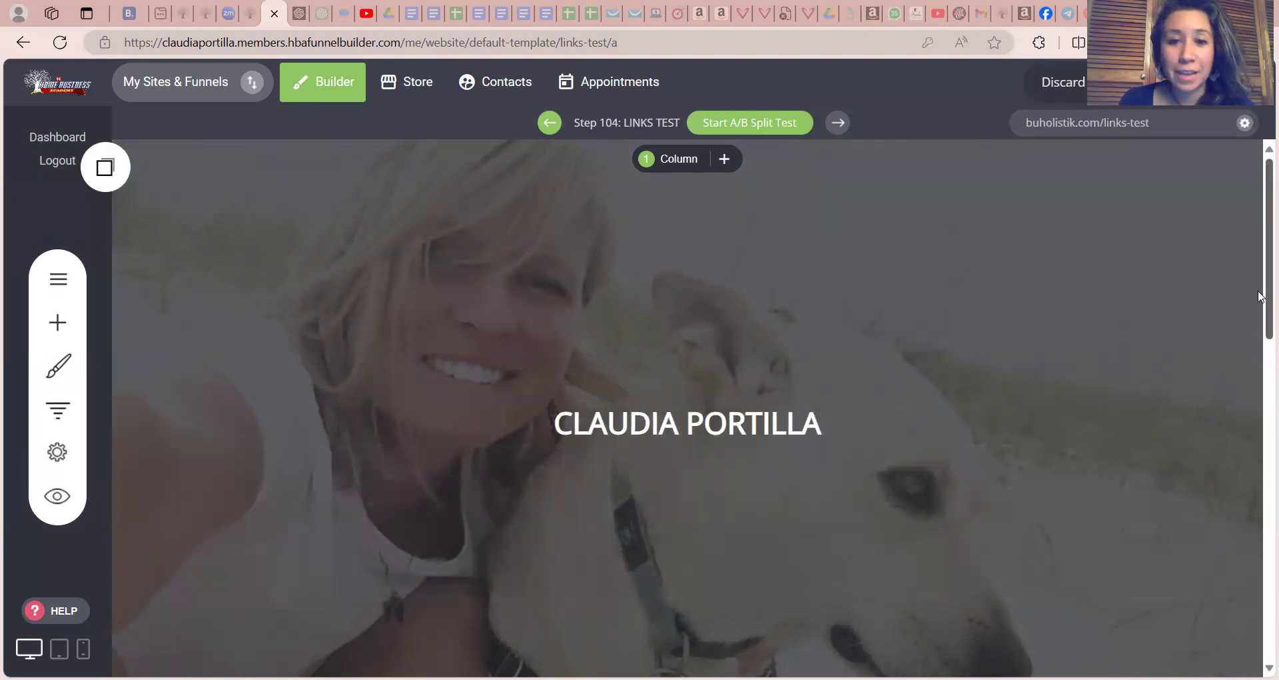
Change the text of the VISIT MY BLOG button to FREE FULL MOON MEDITATION
scroll(1262, 297, down, 2)
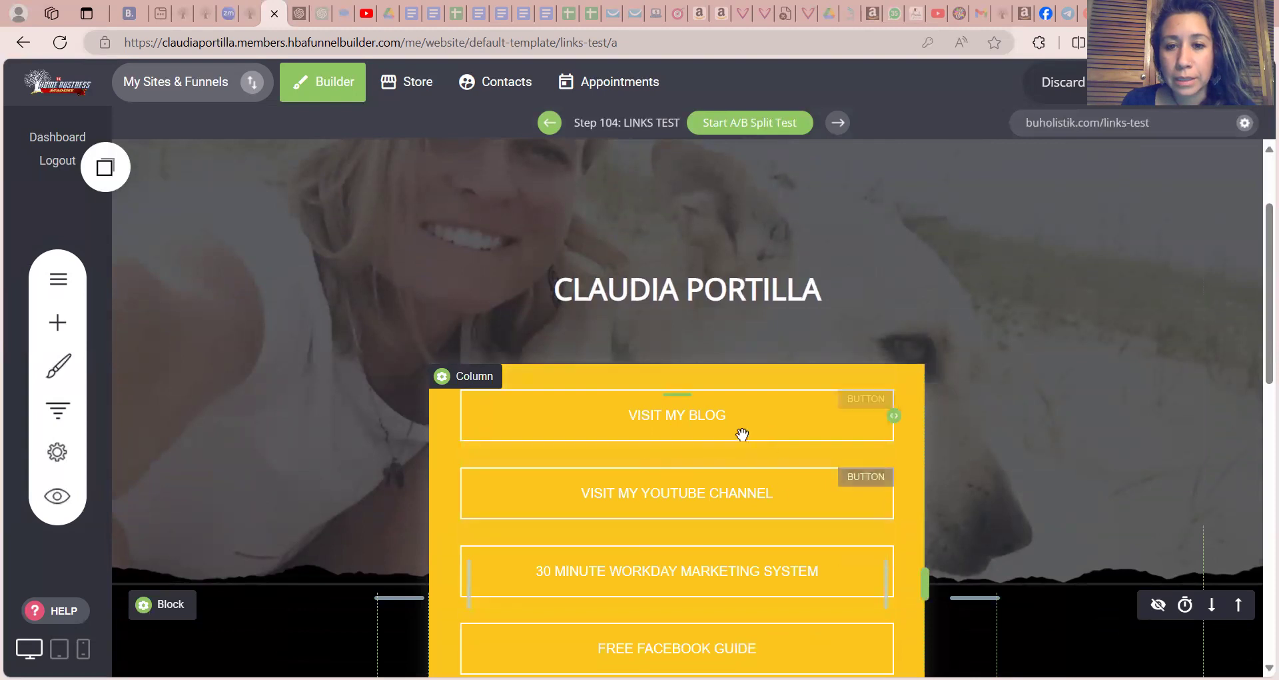
click(694, 419)
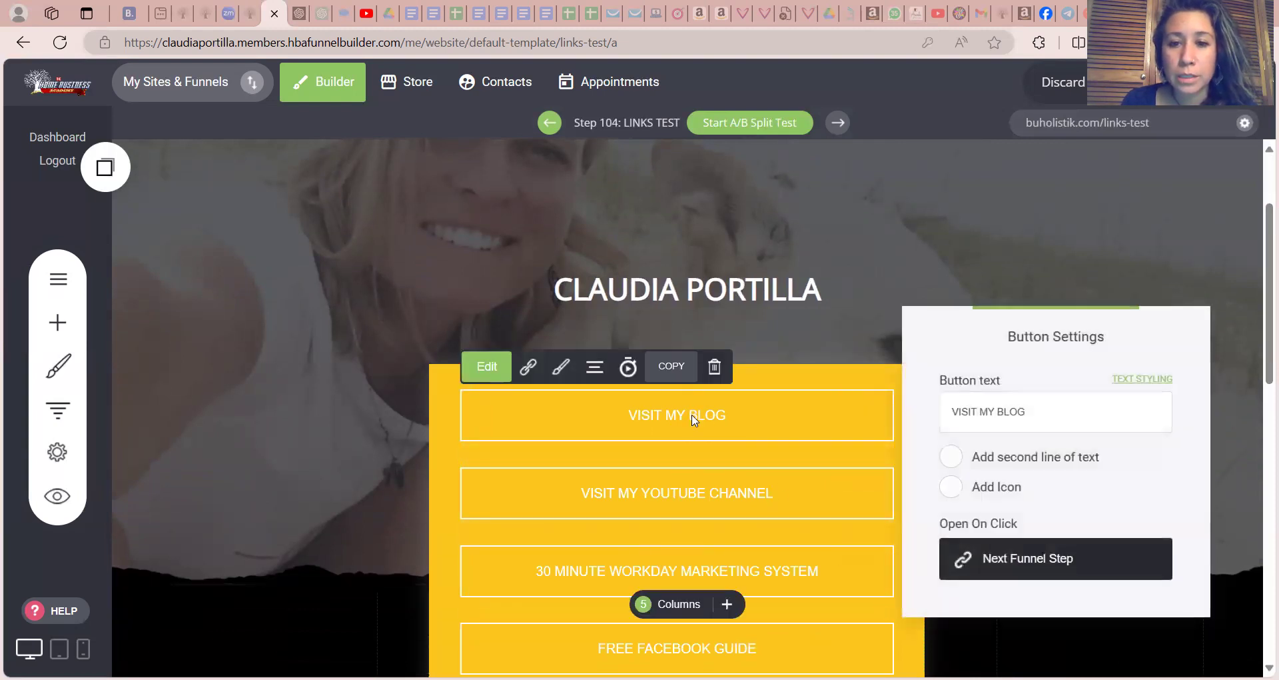
click(949, 414)
drag(1048, 405, 945, 413)
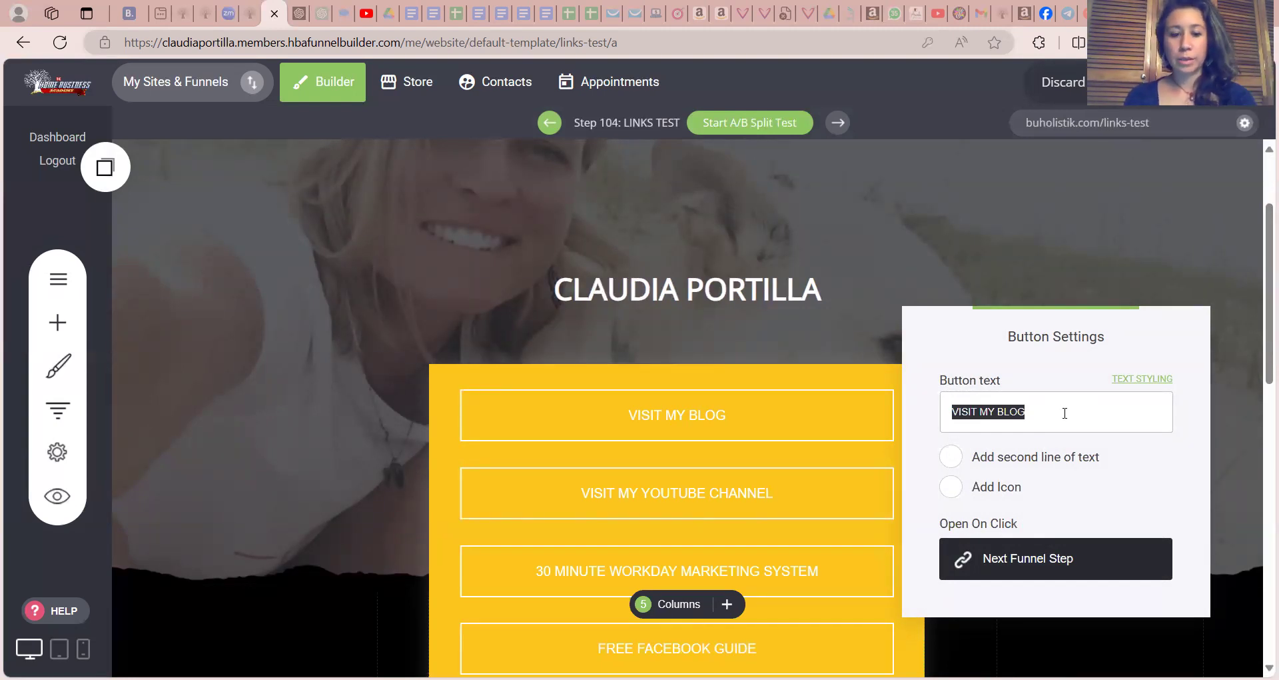
text(FREE)
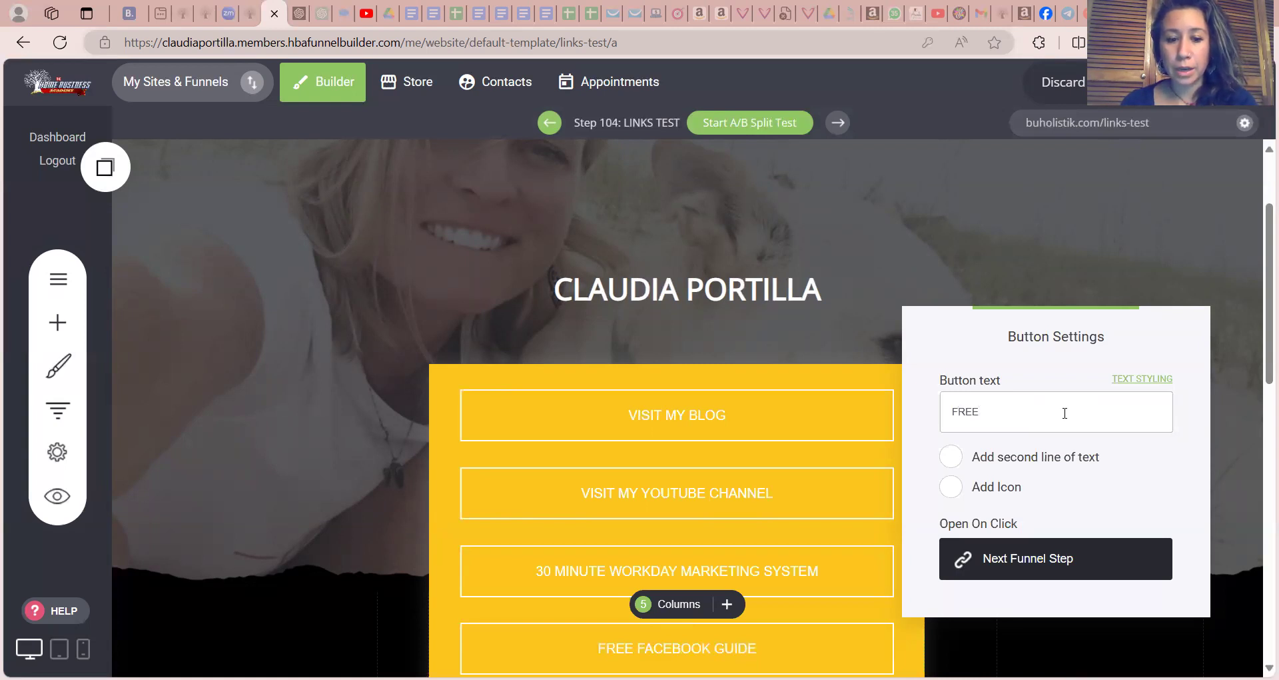
text( FULL MOON)
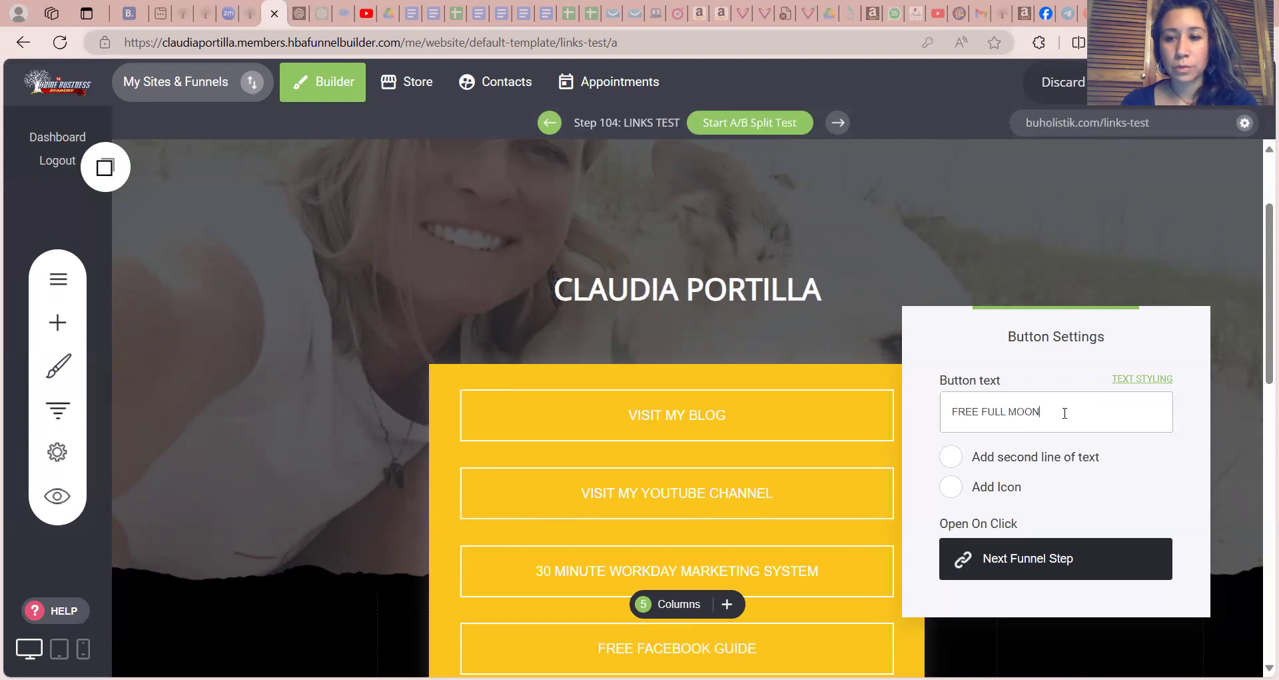
text( MEDITATION)
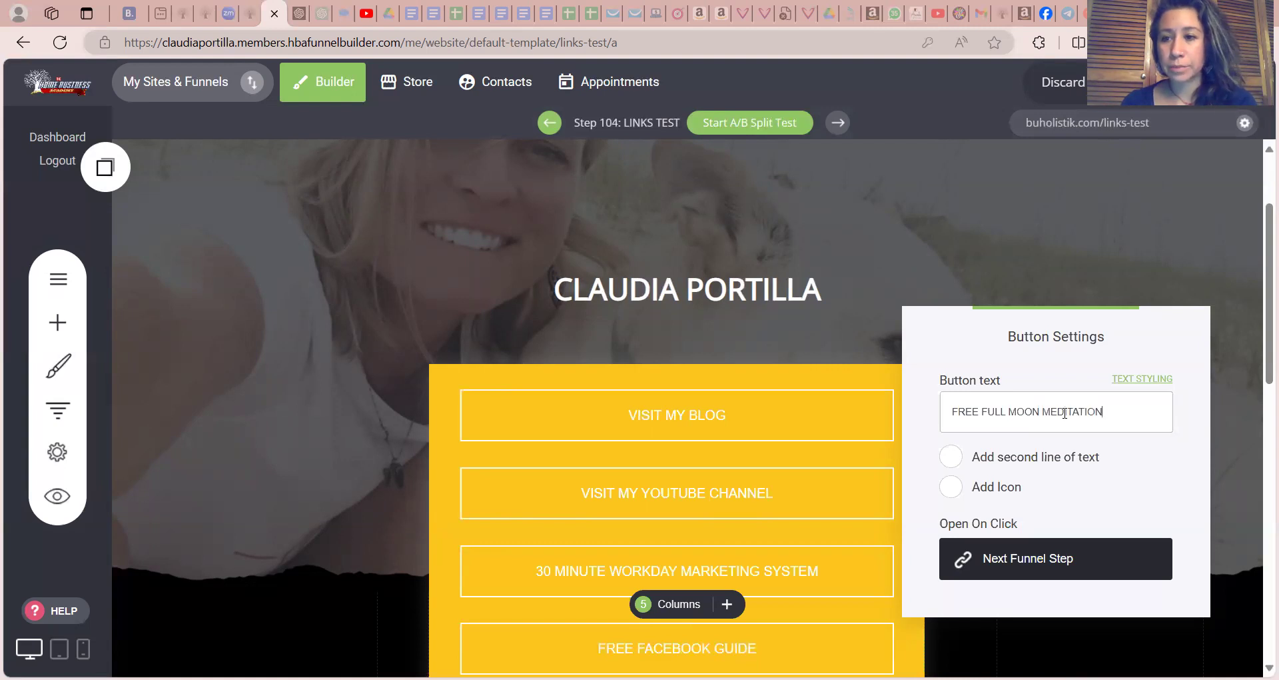
Link the FREE FULL MOON MEDITATION button to the Surya Sadhana funnel step and close its settings
click(983, 559)
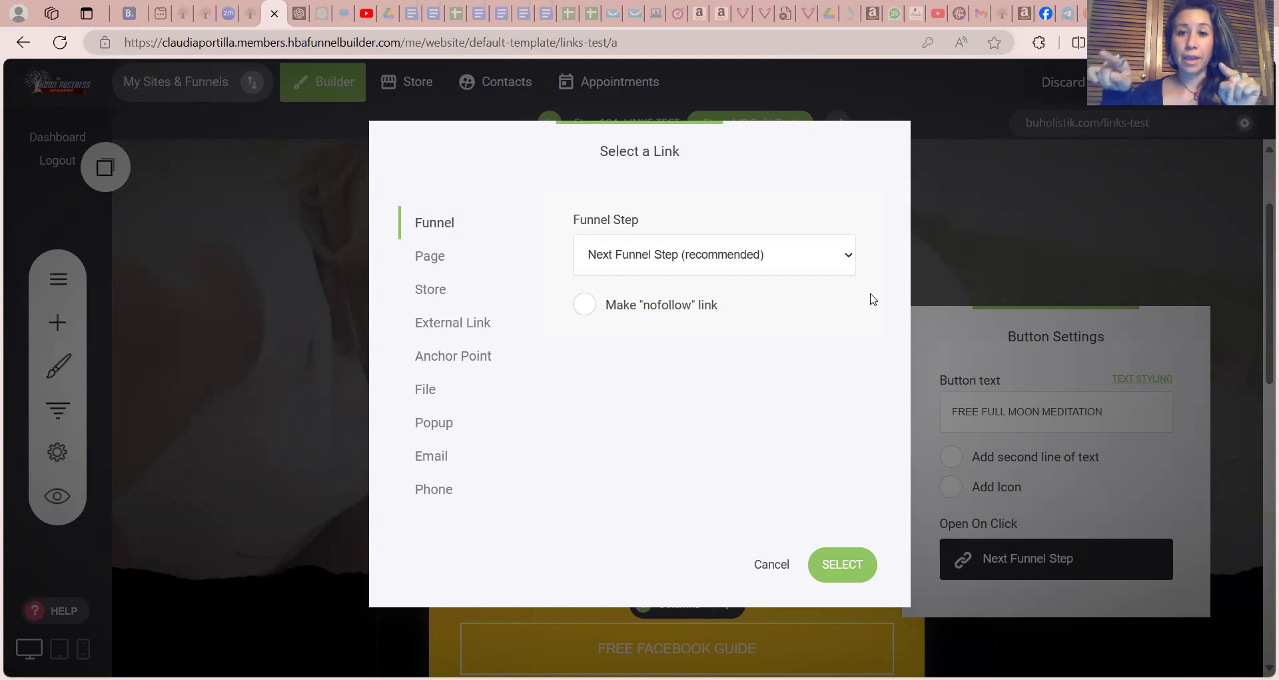
click(847, 263)
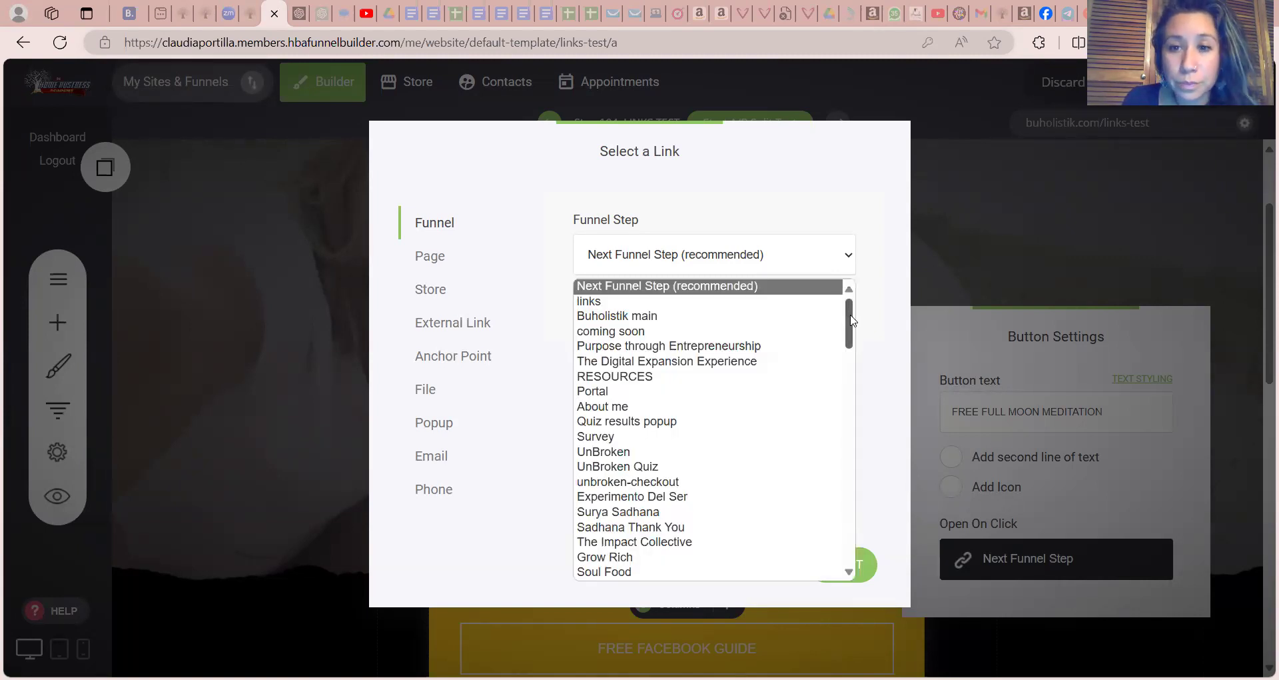
mouse_move(851, 320)
mouse_down()
mouse_move(847, 363)
mouse_move(854, 323)
mouse_up()
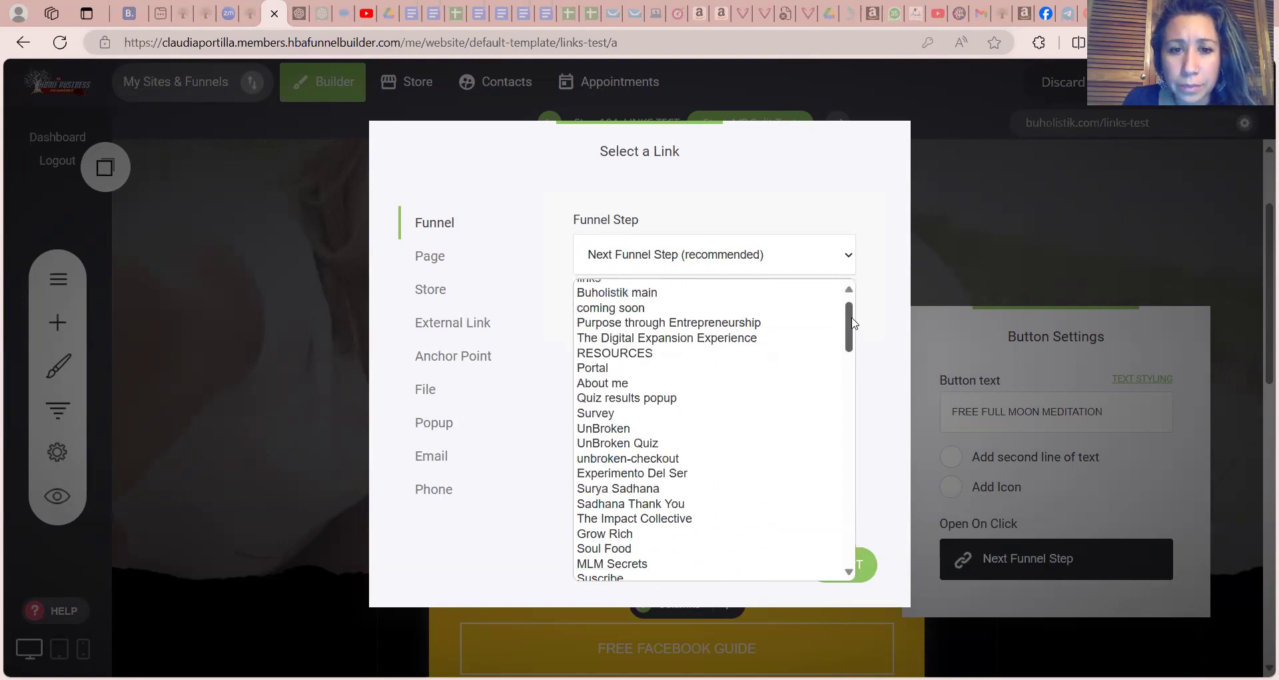
click(694, 488)
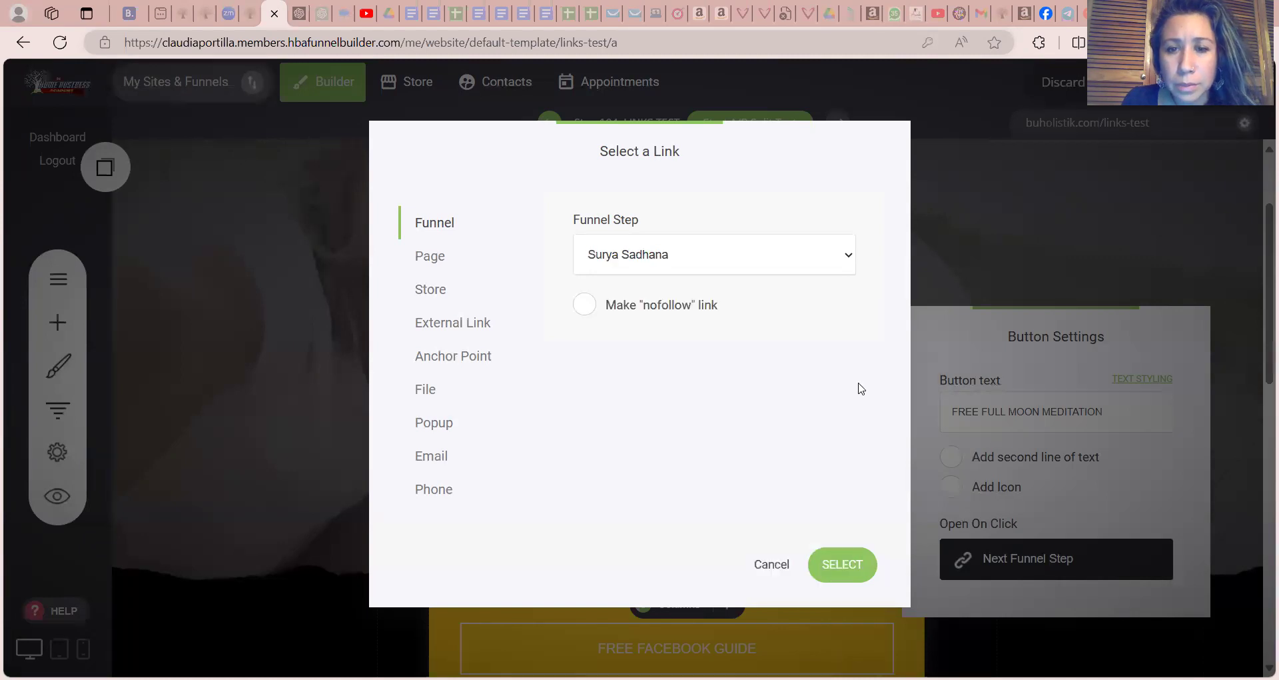
click(845, 568)
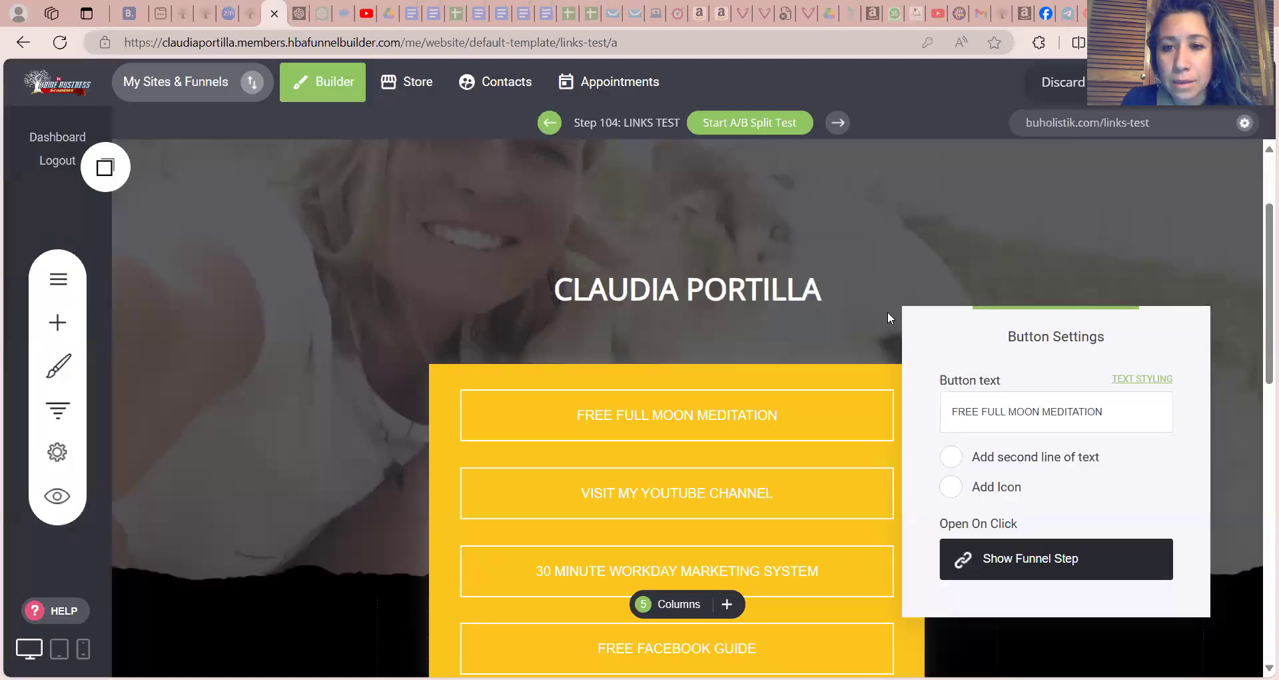
click(737, 421)
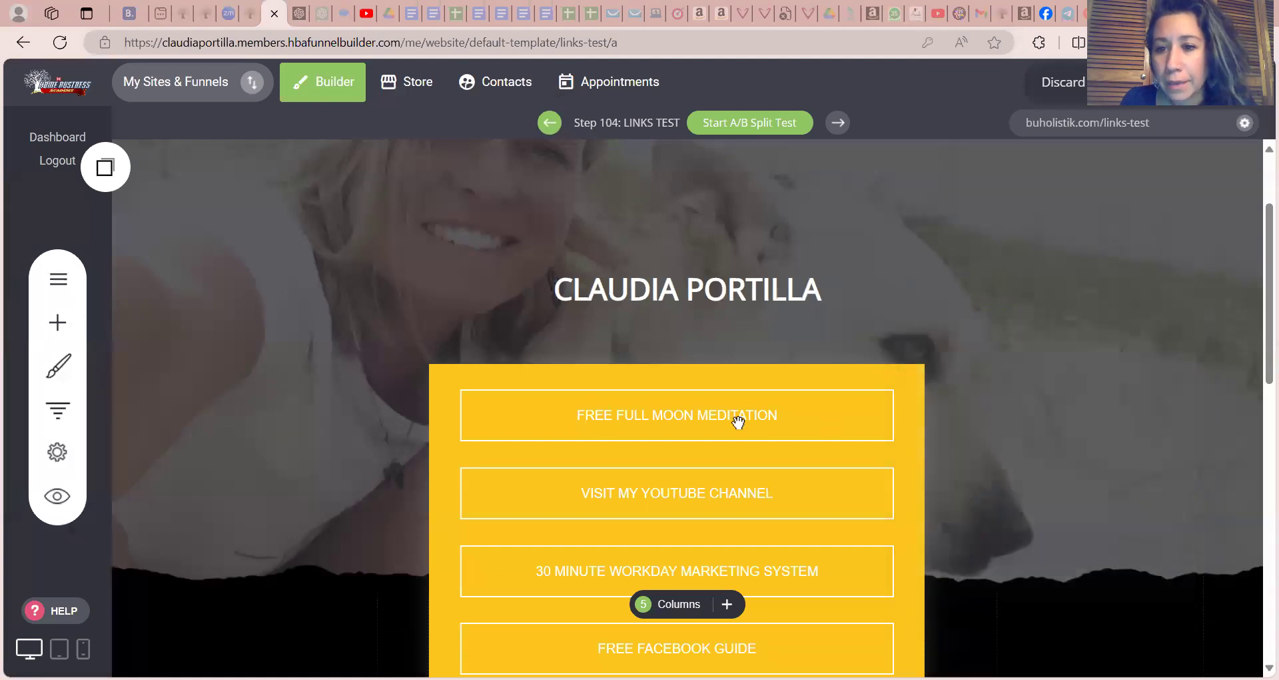
Set the FREE FULL MOON MEDITATION button's color to the dark teal global color
click(695, 420)
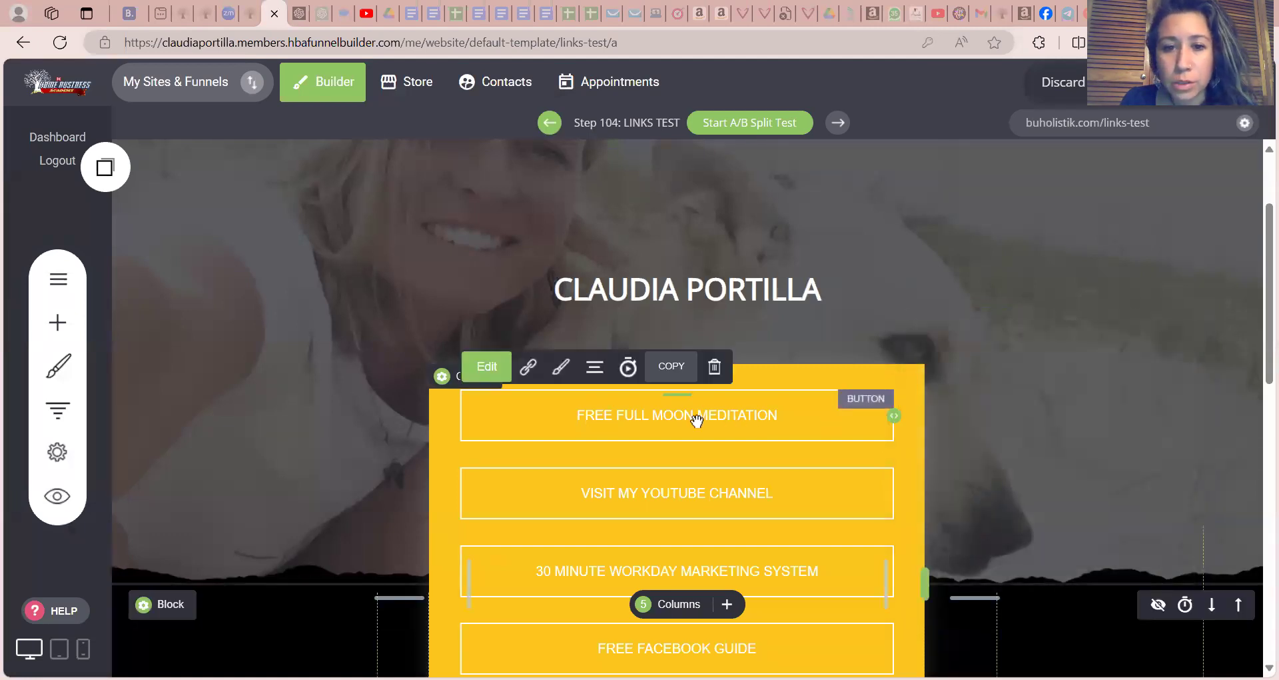
click(562, 368)
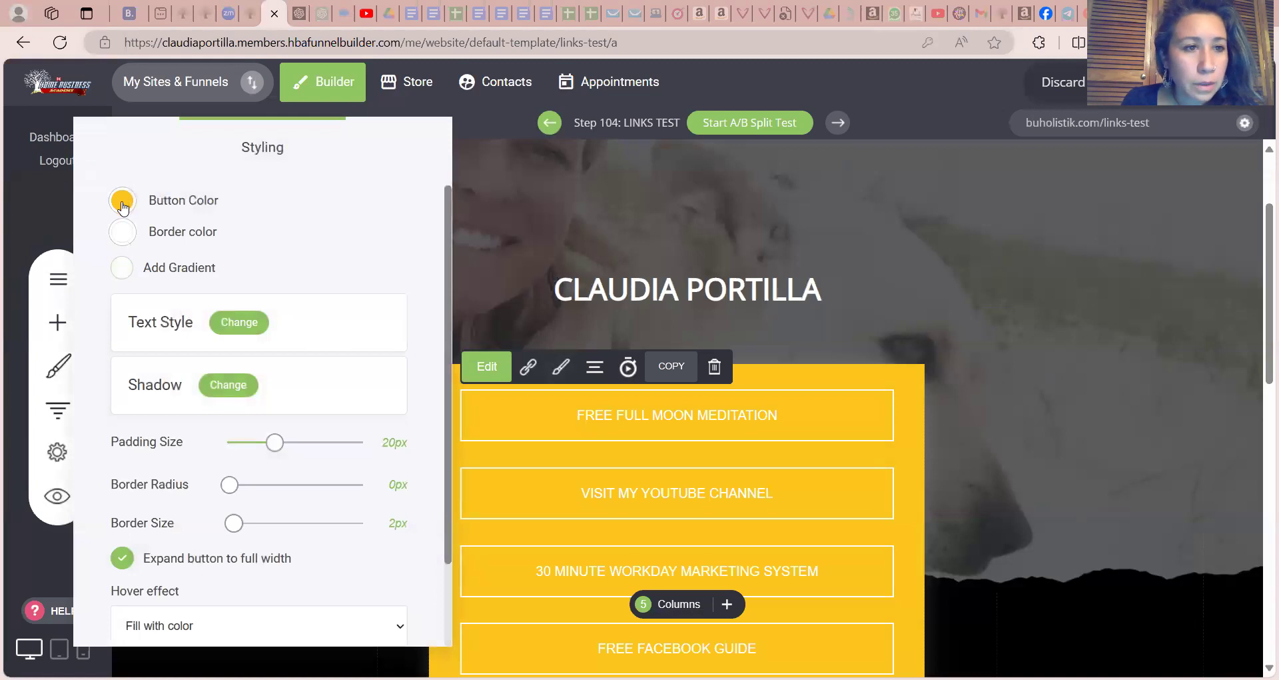
click(124, 209)
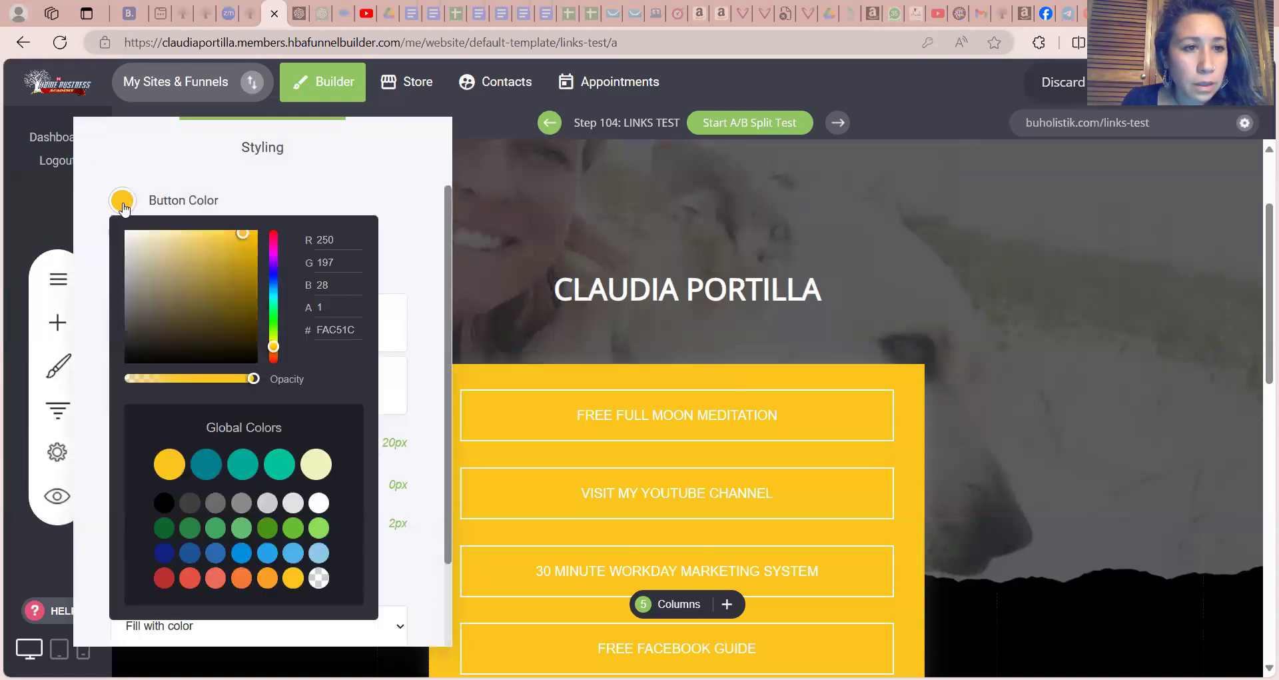
click(212, 471)
click(564, 426)
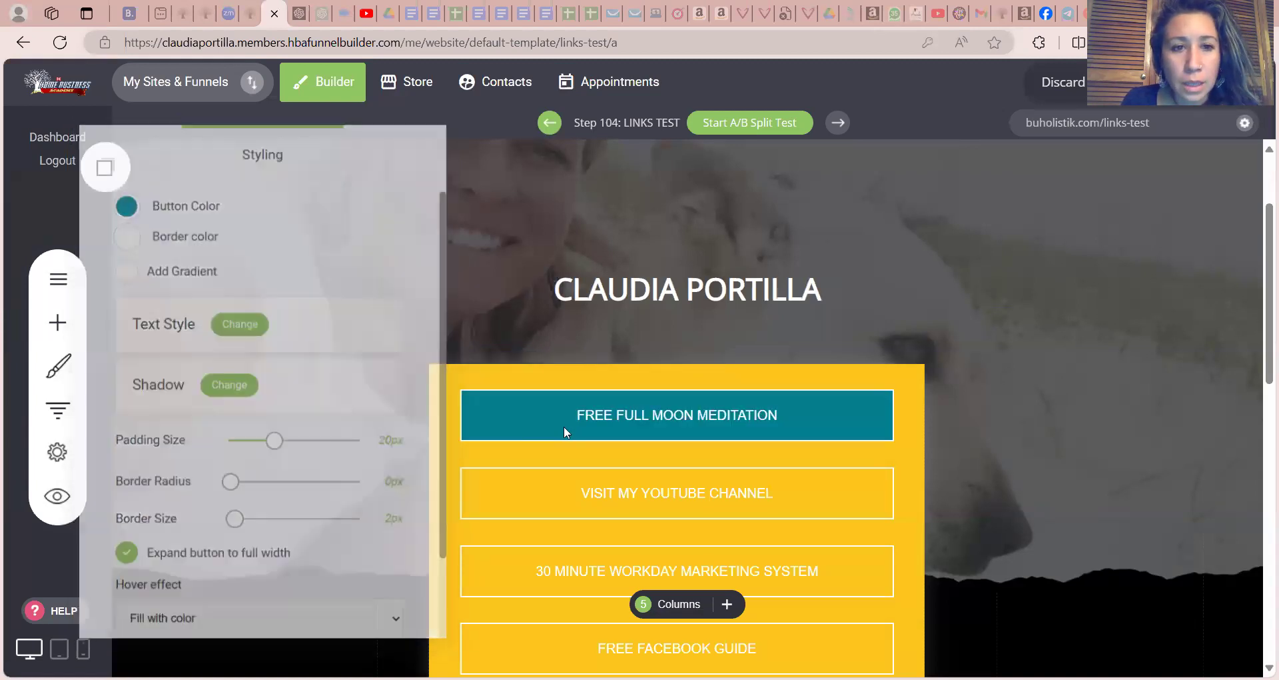
Style the FREE FULL MOON MEDITATION button's text in Tahoma at 20px with bold applied
click(486, 399)
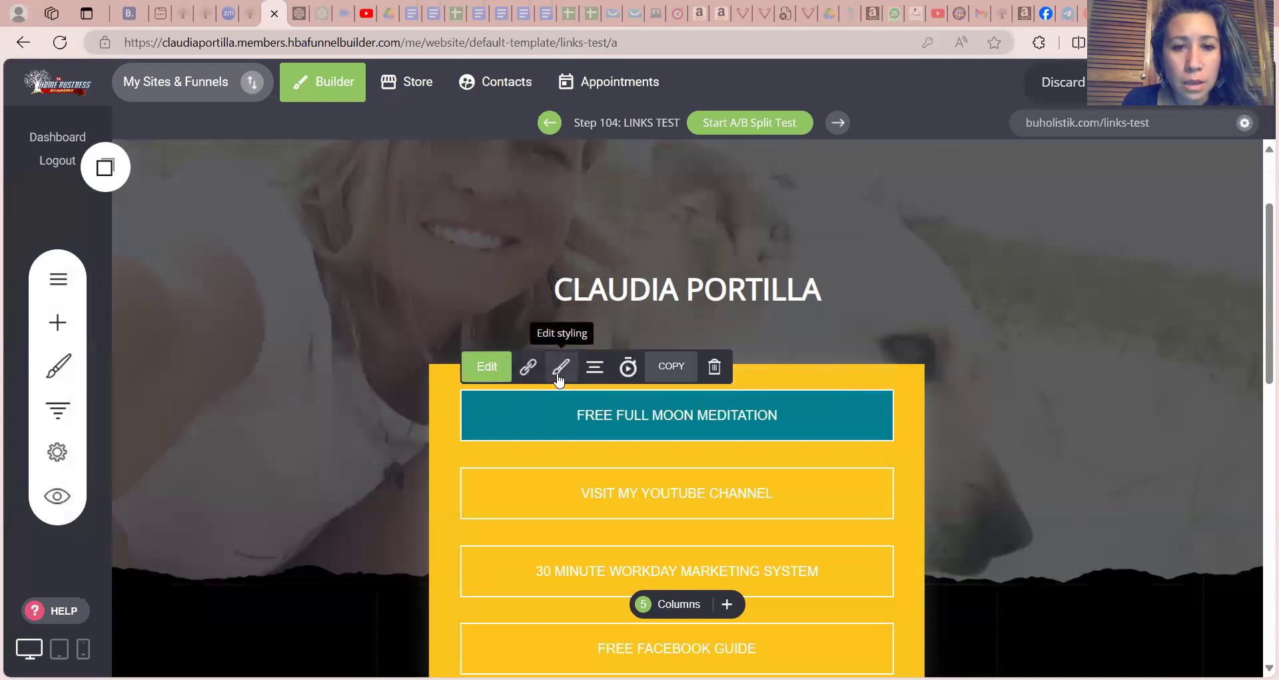
click(561, 366)
click(178, 268)
click(178, 269)
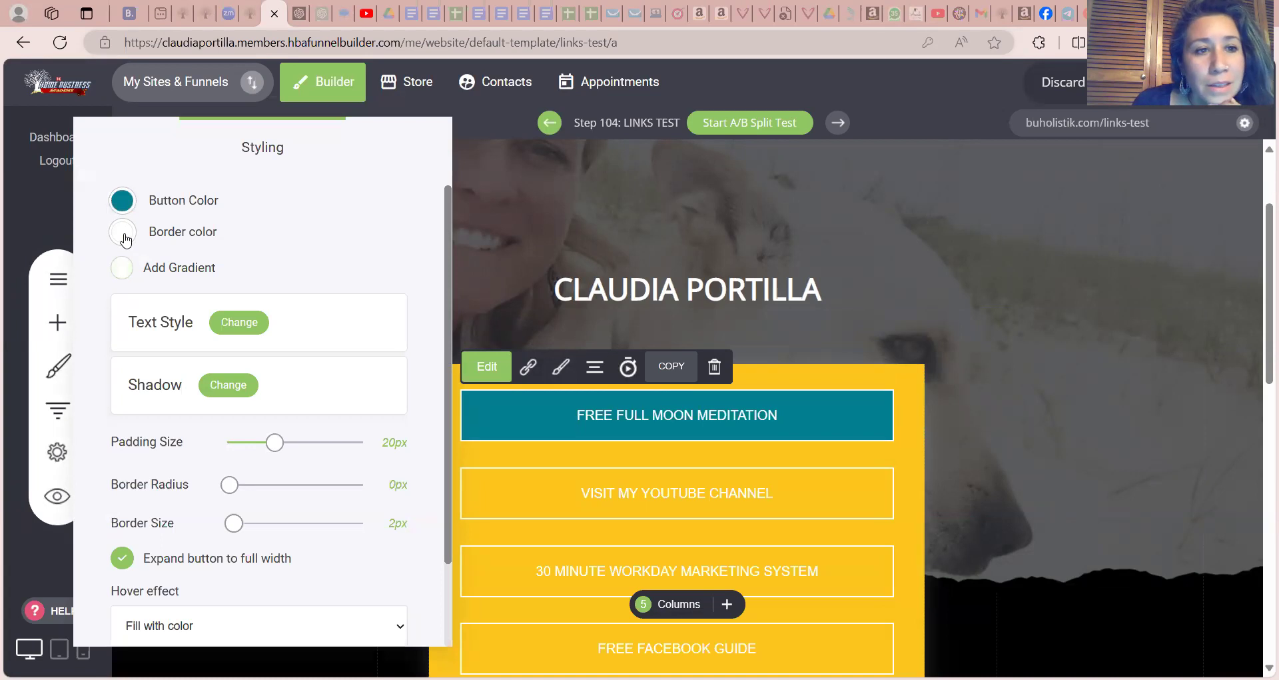
click(239, 329)
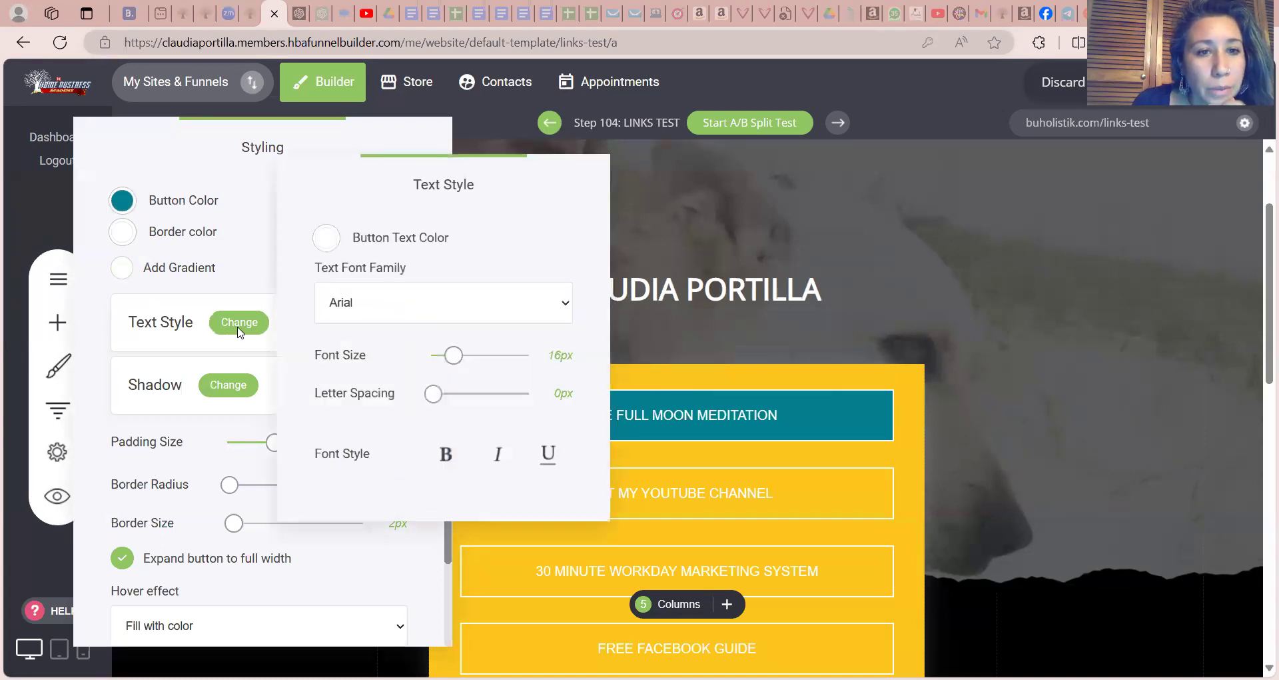
click(527, 305)
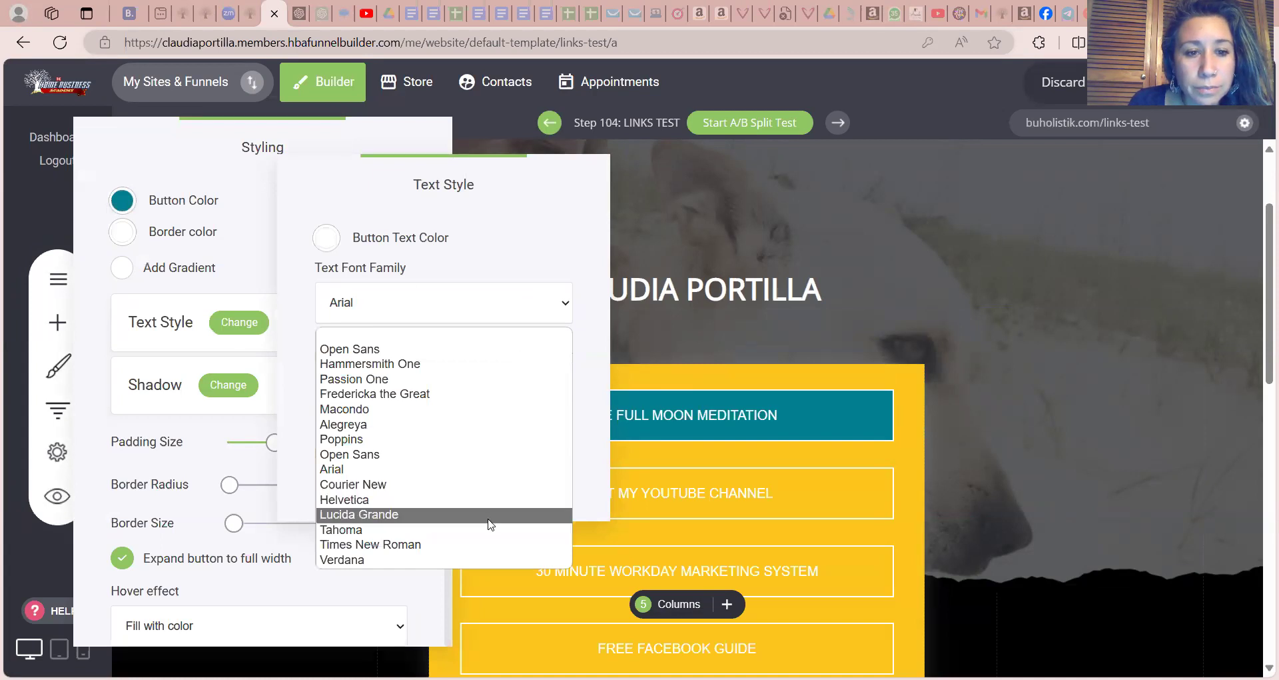
click(489, 529)
drag(450, 359, 457, 364)
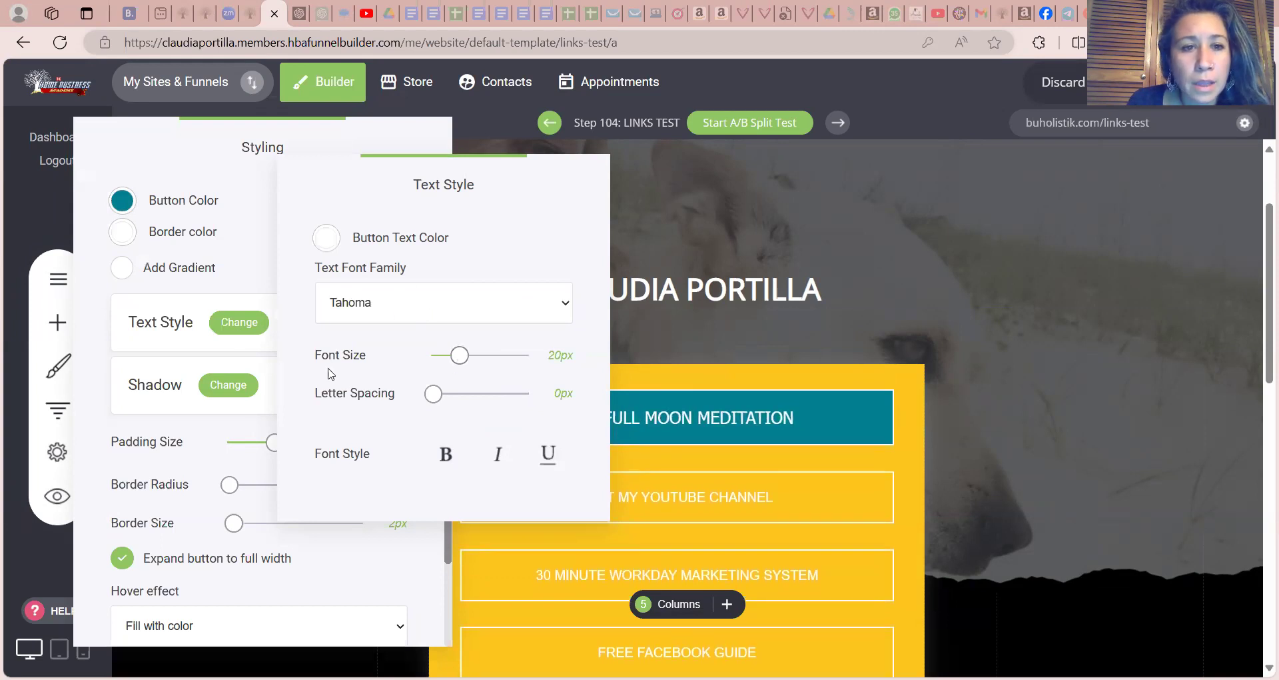
click(446, 456)
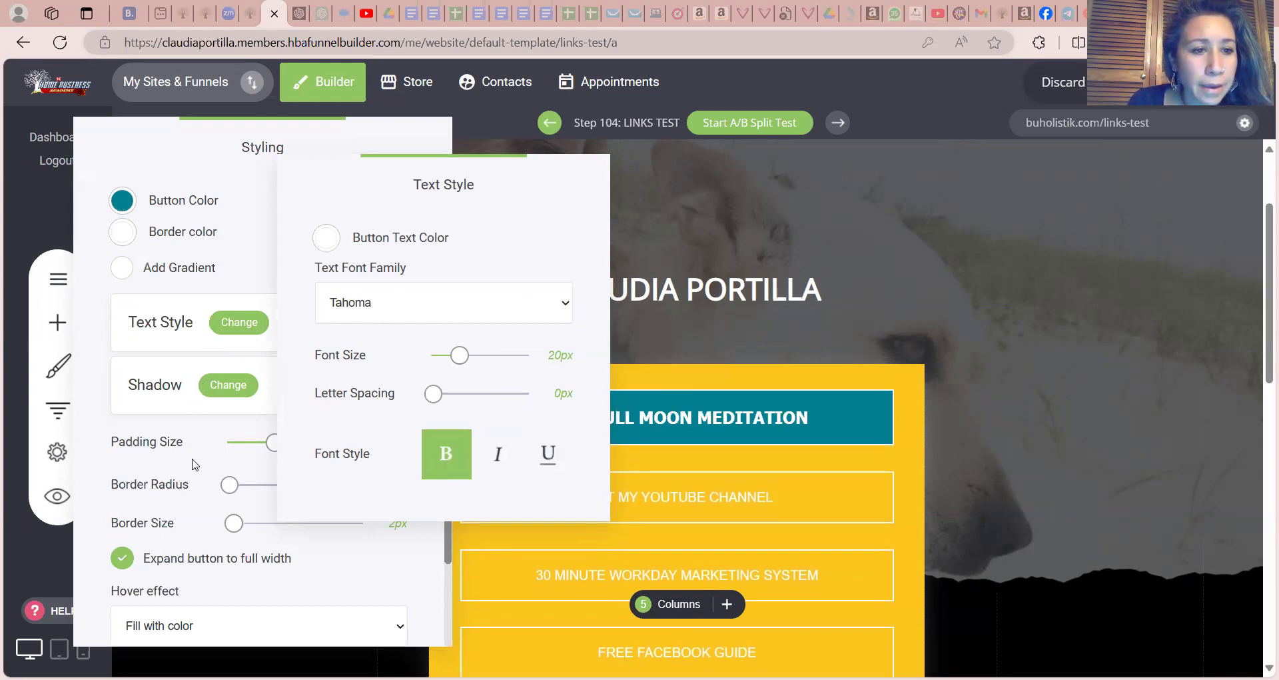
Round the FREE FULL MOON MEDITATION button's corners with a 45px border radius and close its styling settings
click(212, 491)
drag(229, 490, 332, 490)
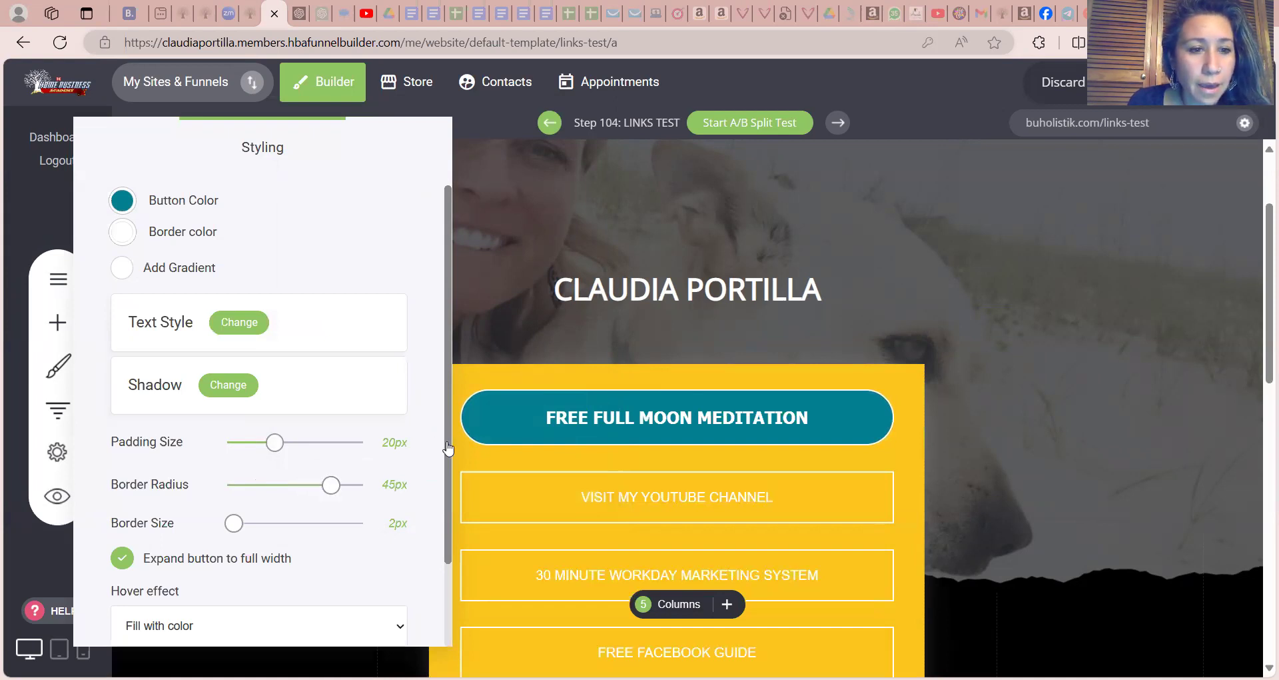
scroll(446, 474, down, 1)
scroll(446, 474, down, 2)
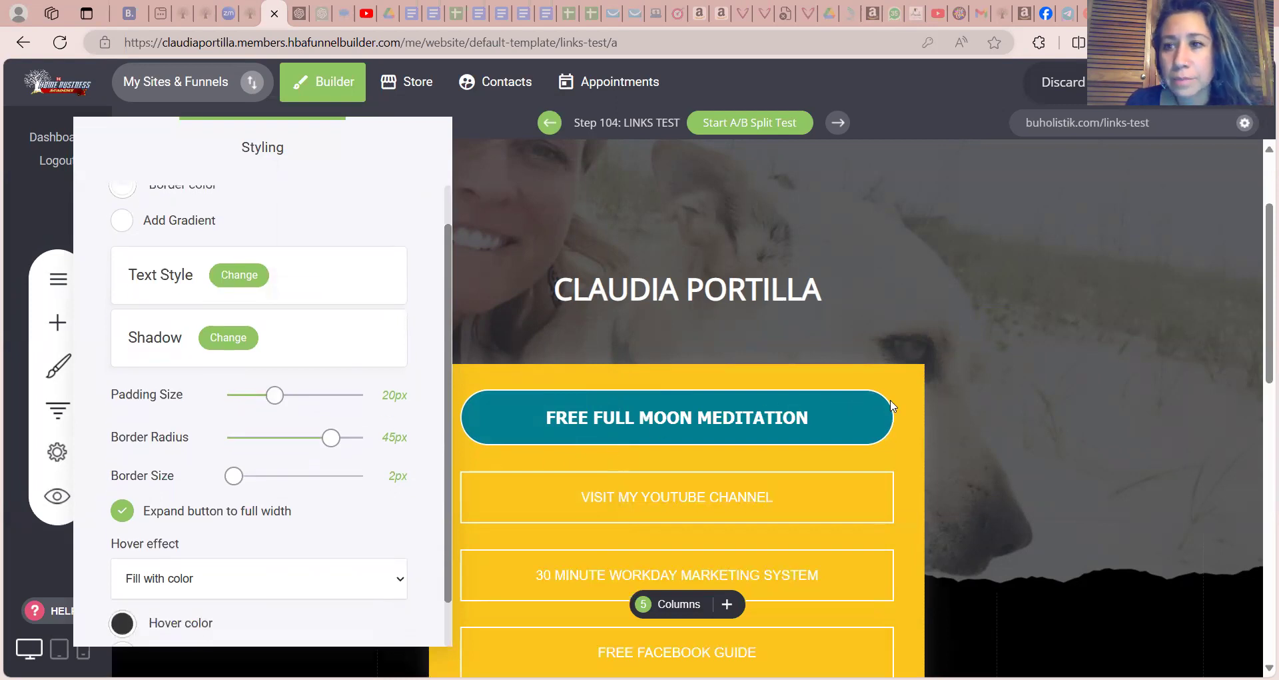
click(864, 343)
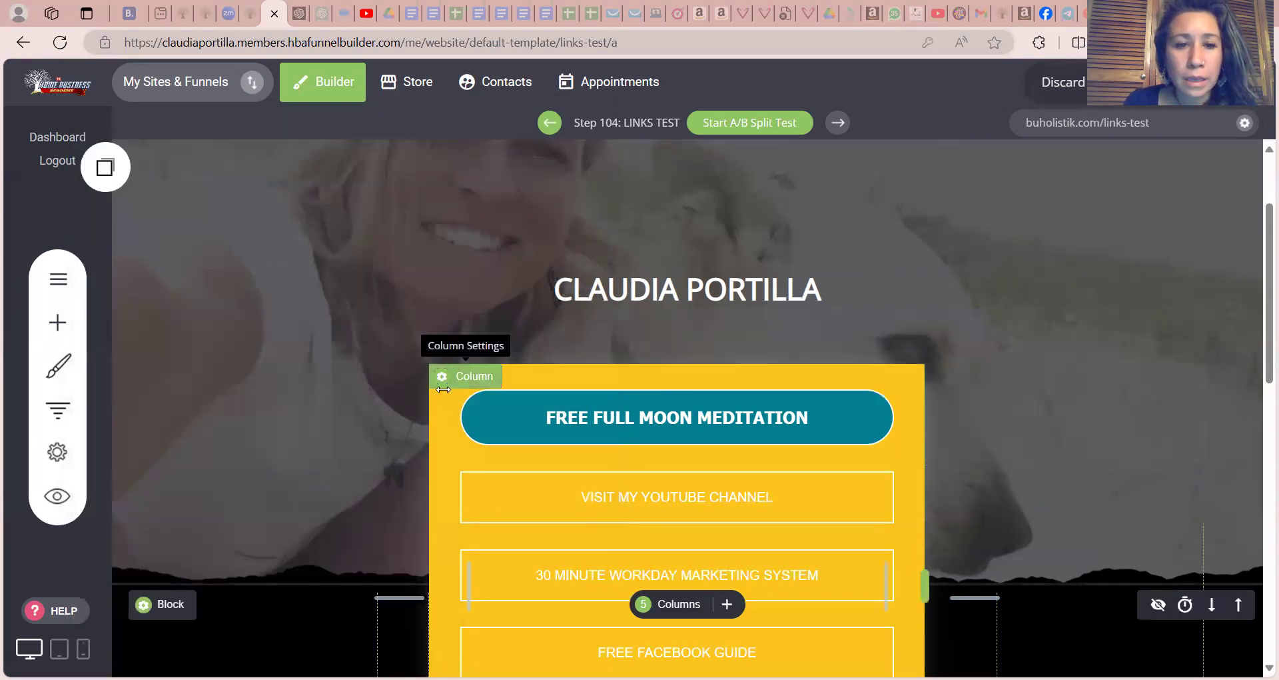
Set the background color of the column holding the link buttons to black (#000000) and close its settings
click(443, 378)
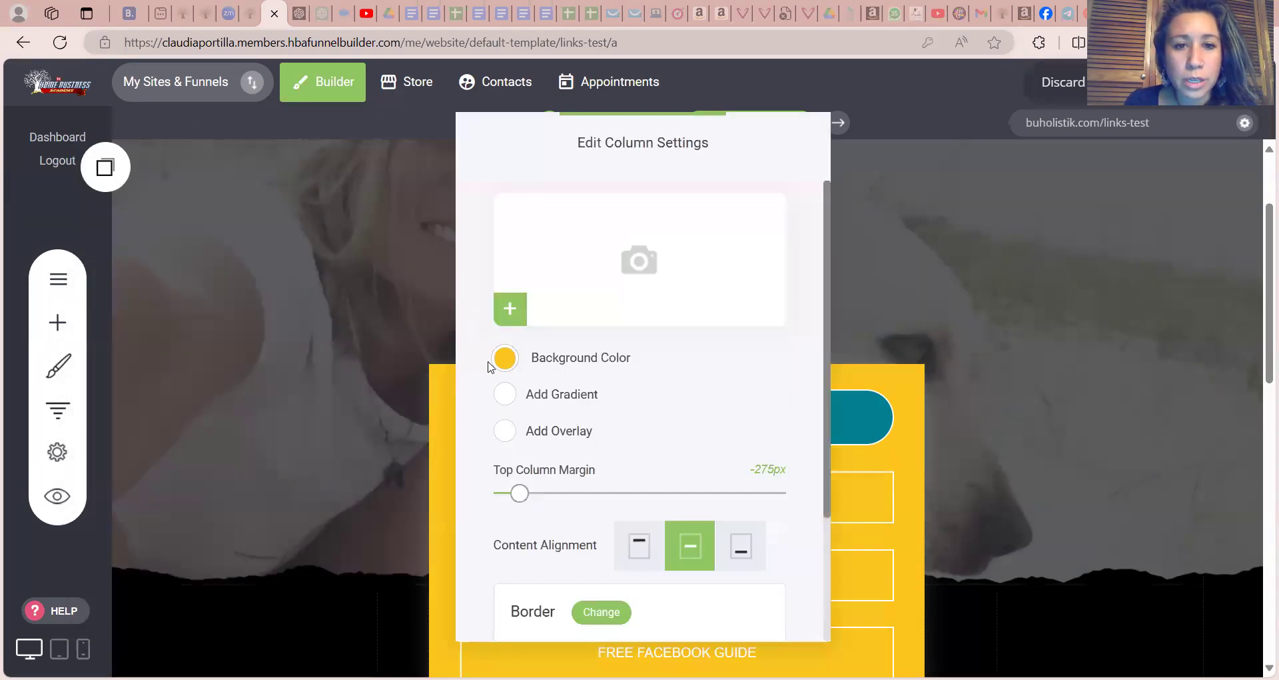
click(504, 358)
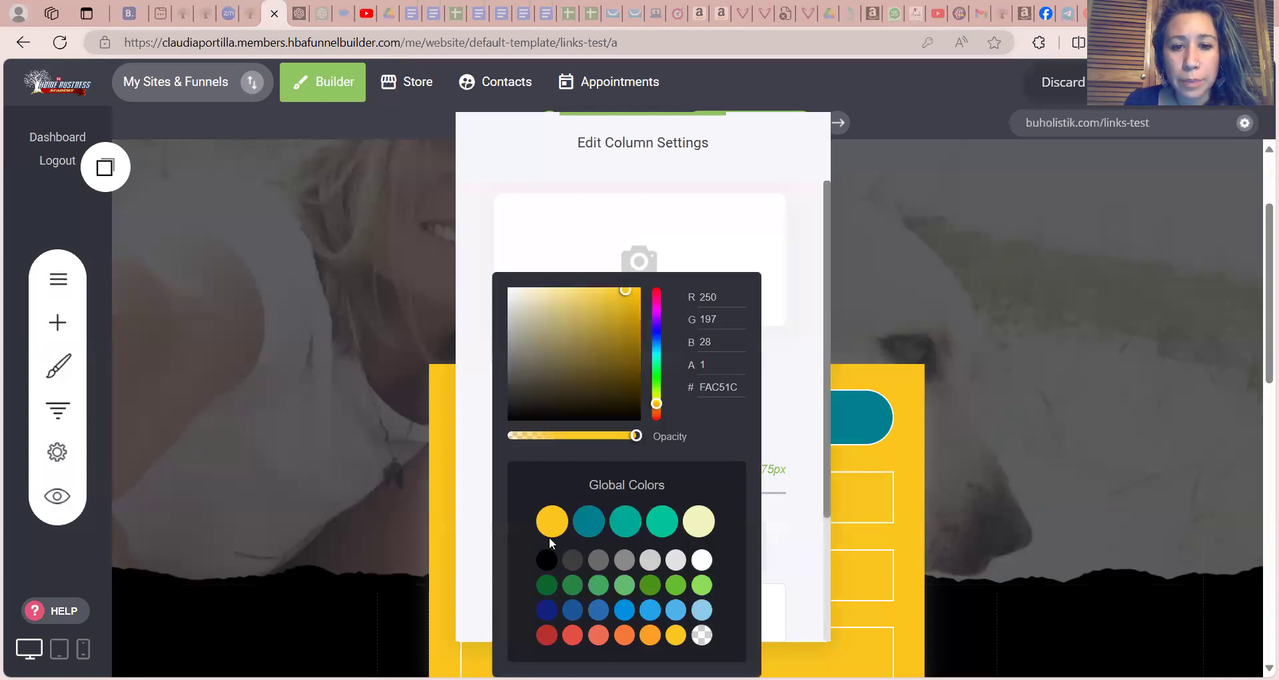
click(547, 563)
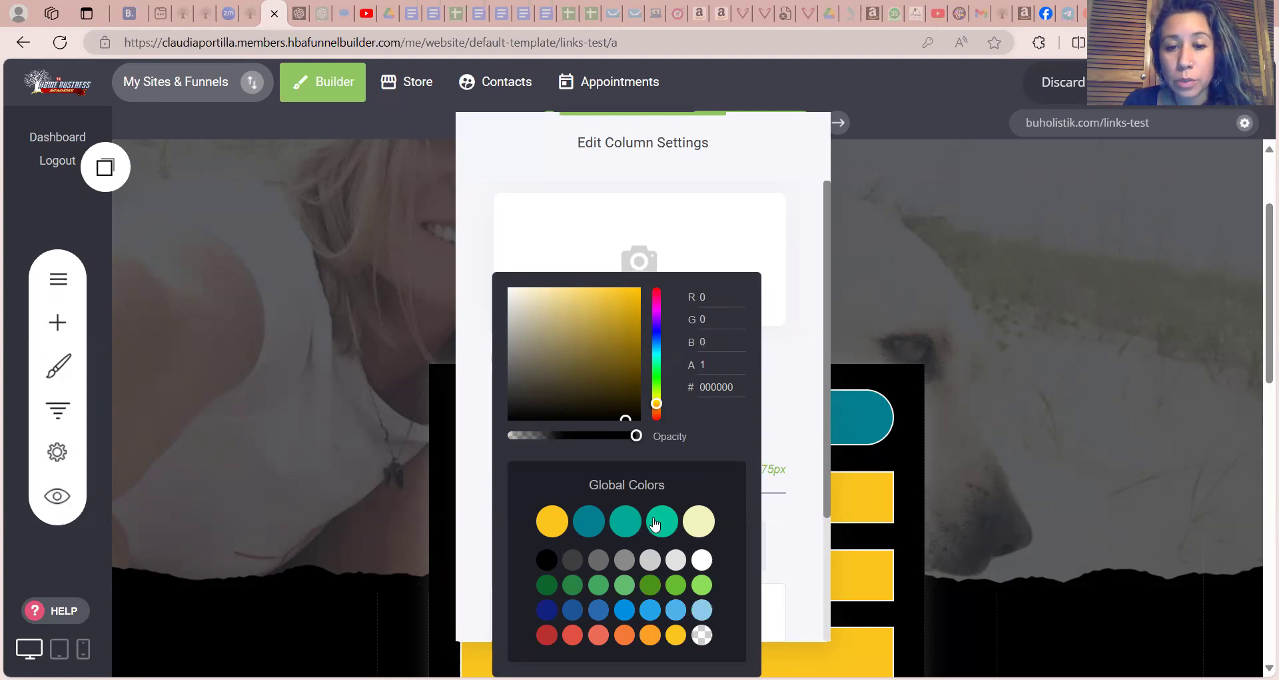
click(655, 524)
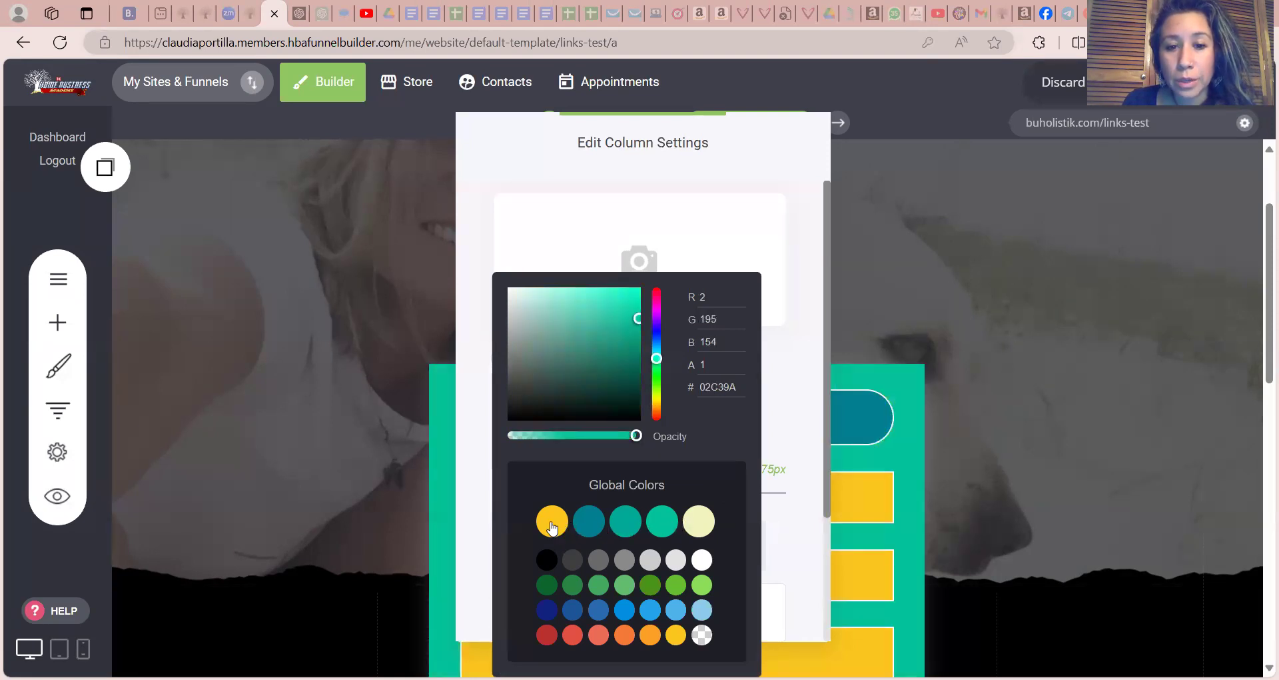
click(547, 559)
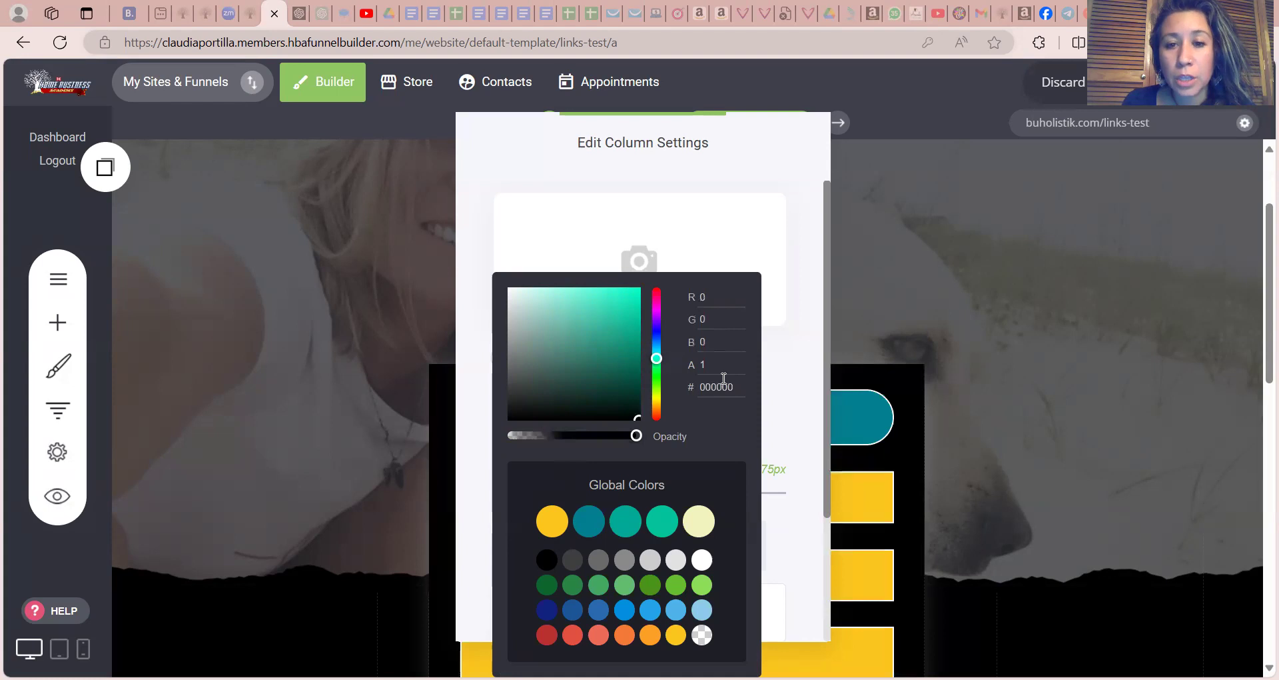
drag(737, 387, 700, 387)
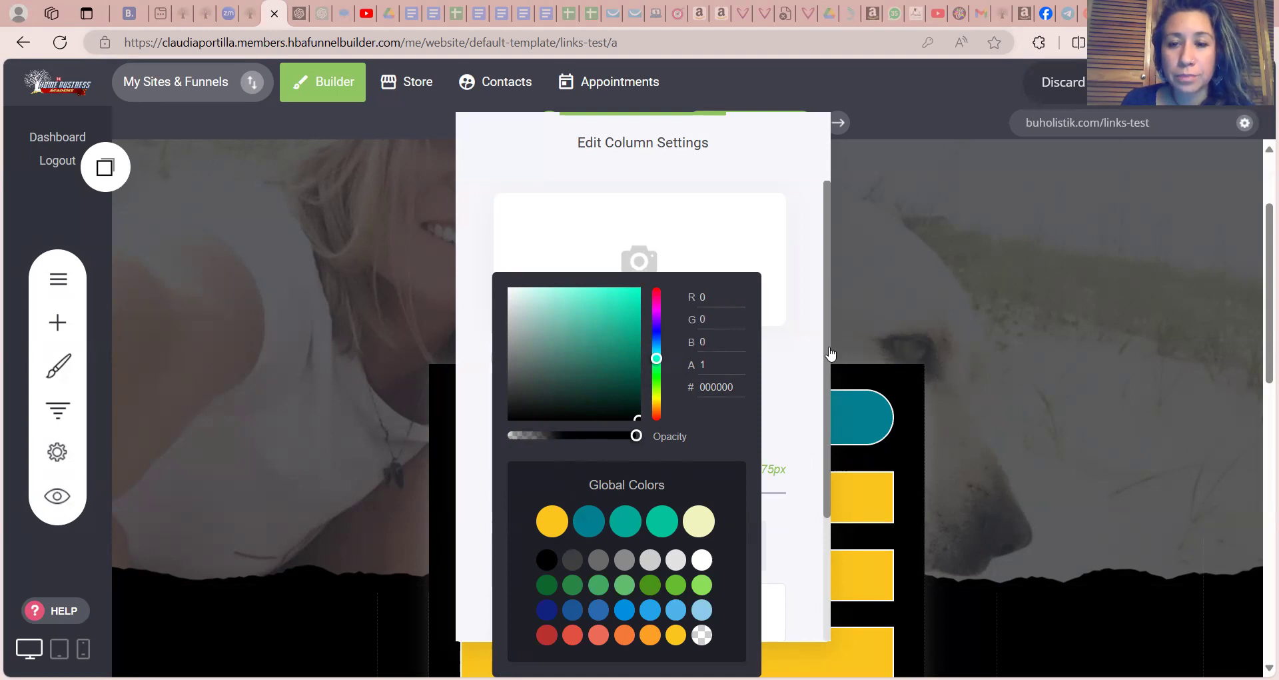
click(831, 353)
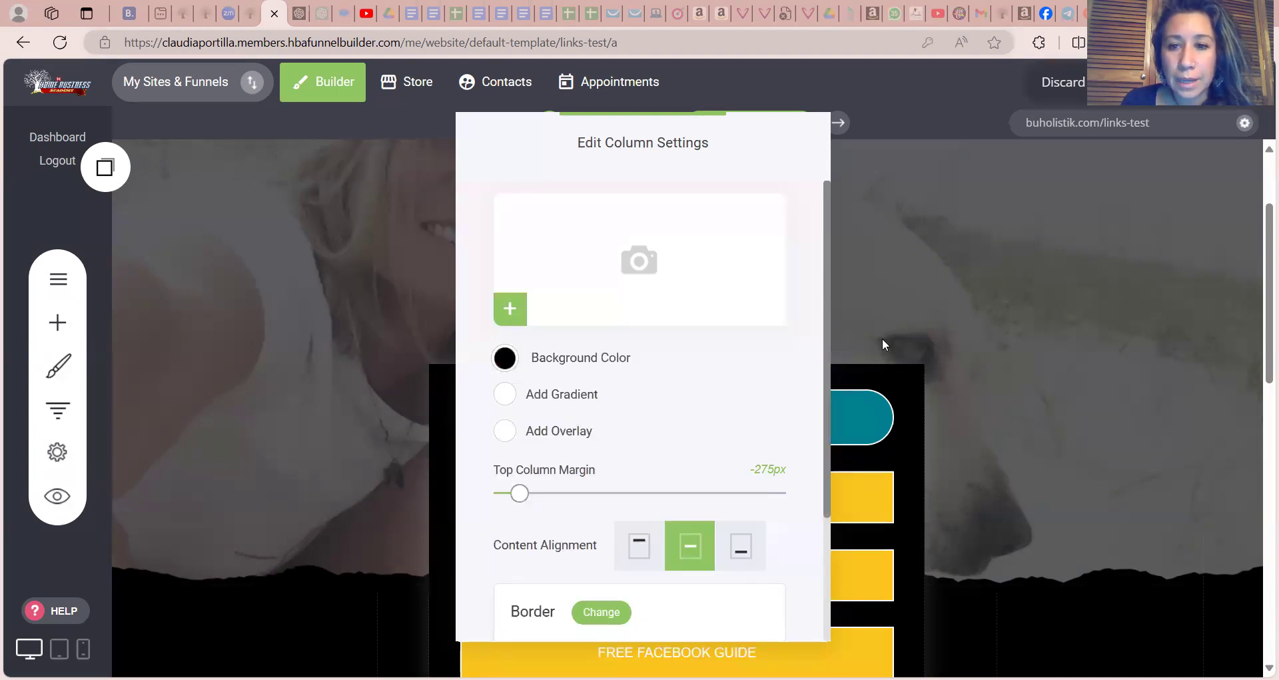
click(882, 338)
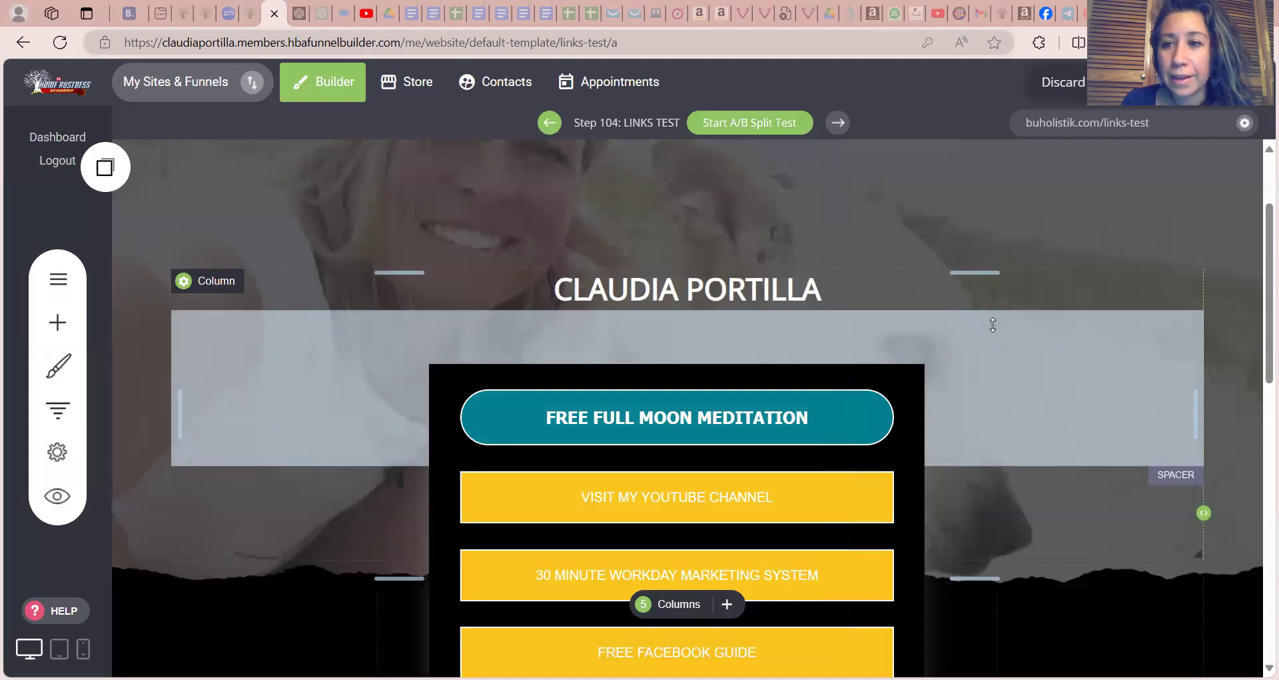
Replace the header block's background photo with the beige Mujer Semilla Mujer Raíz image from the Images folder
drag(1259, 304, 1261, 244)
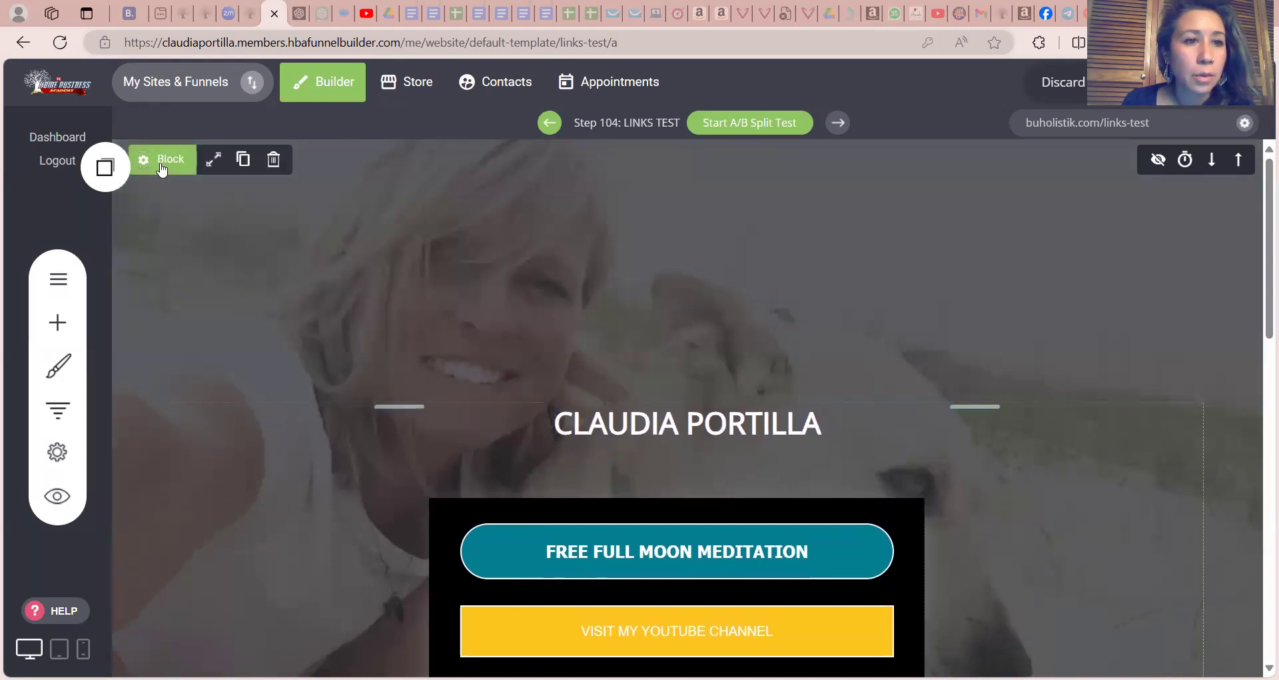
click(160, 162)
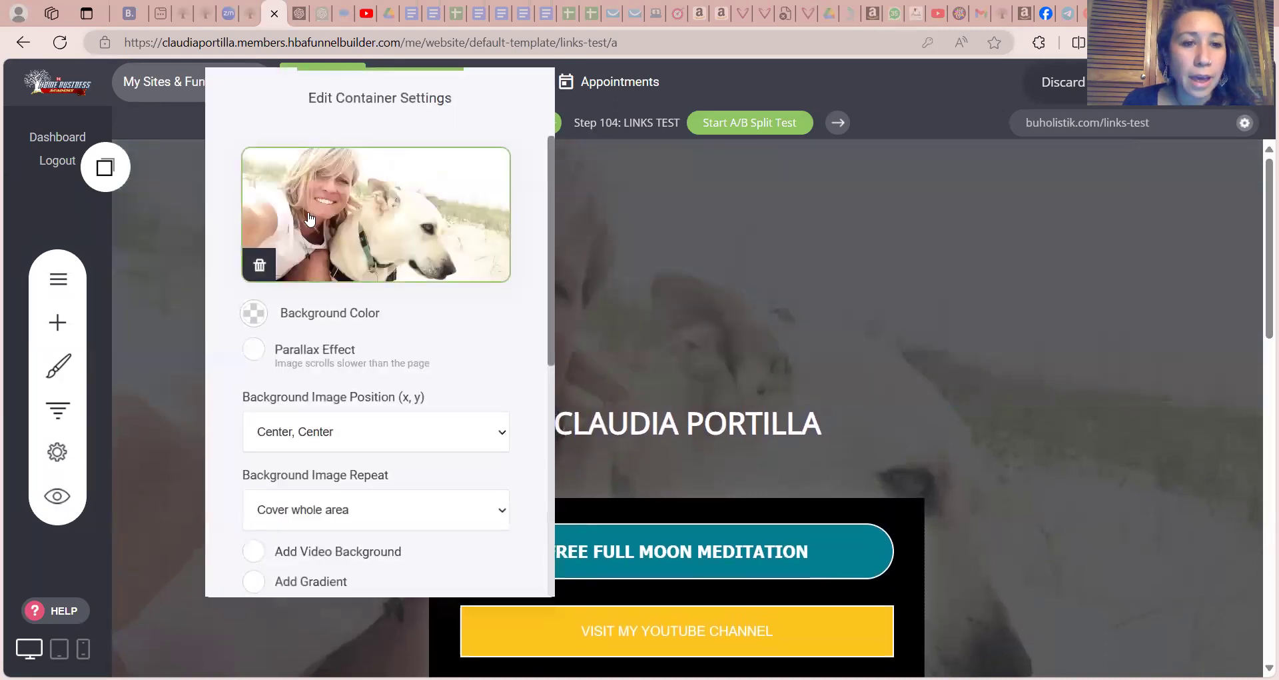
click(385, 229)
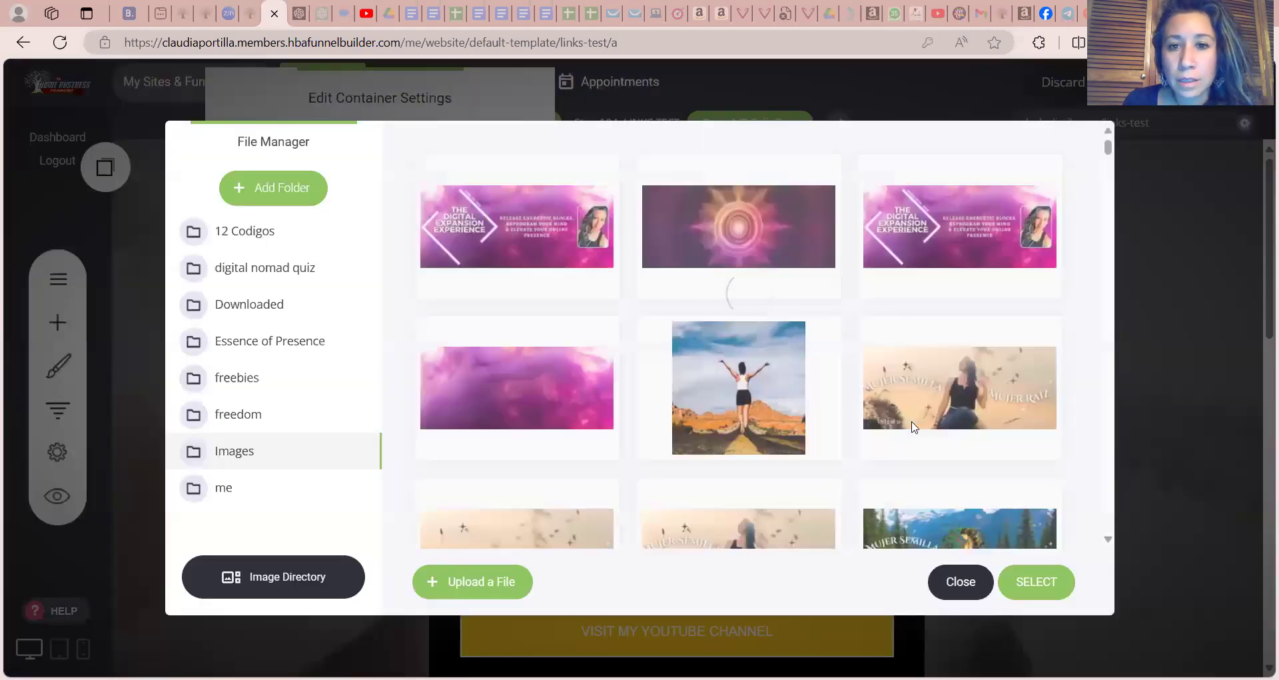
click(1043, 335)
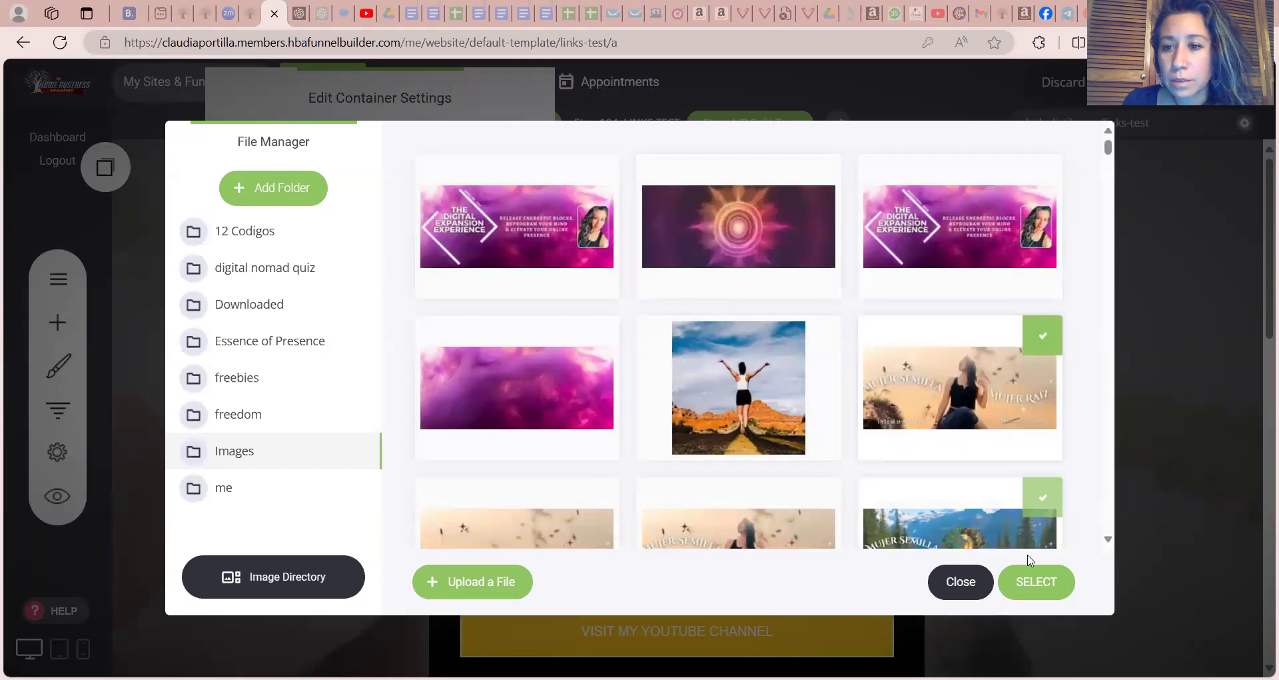
click(1030, 580)
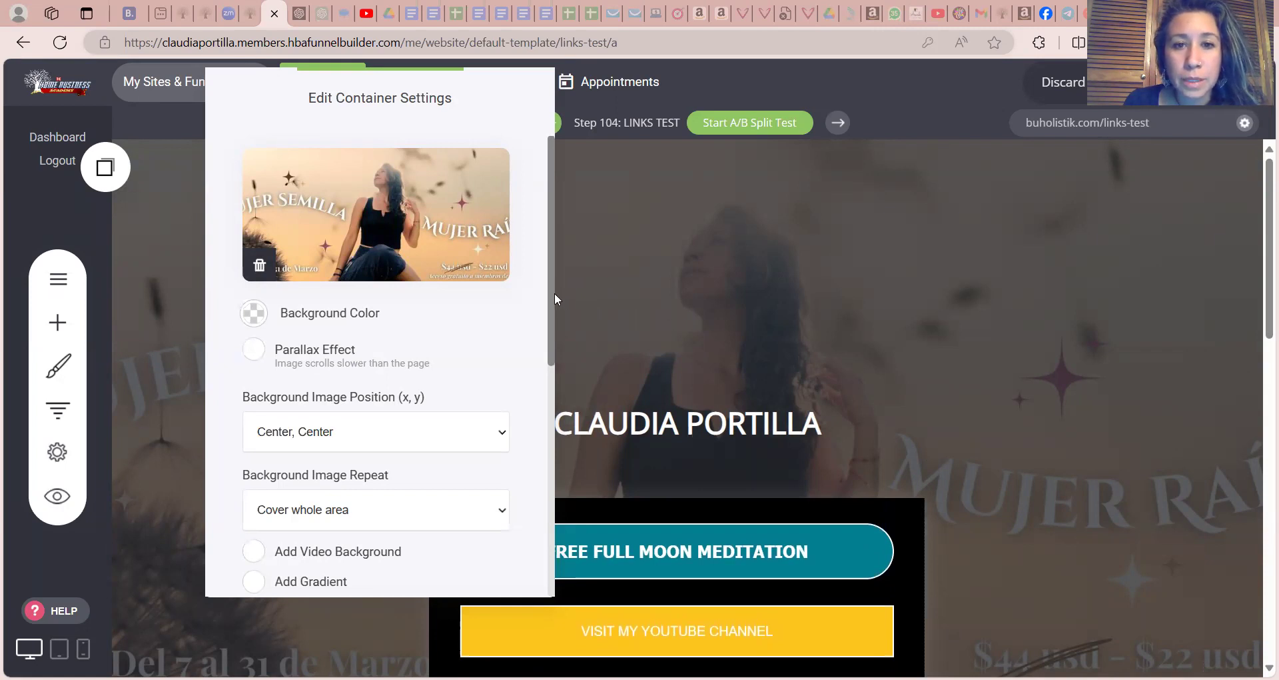
Lower the opacity of the header block's overlay color to about 0.59 and close the container settings
scroll(554, 293, down, 2)
drag(550, 380, 547, 435)
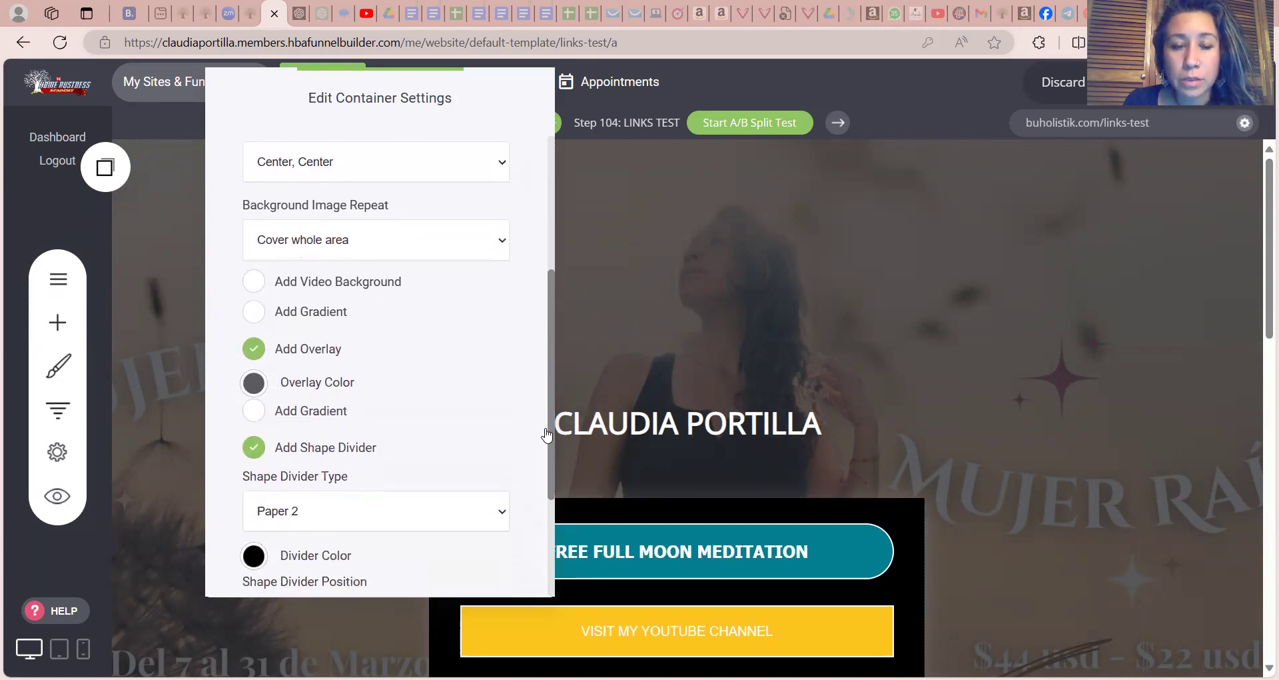
click(254, 383)
mouse_move(354, 444)
mouse_down()
mouse_move(270, 441)
mouse_move(347, 443)
mouse_move(333, 445)
mouse_up()
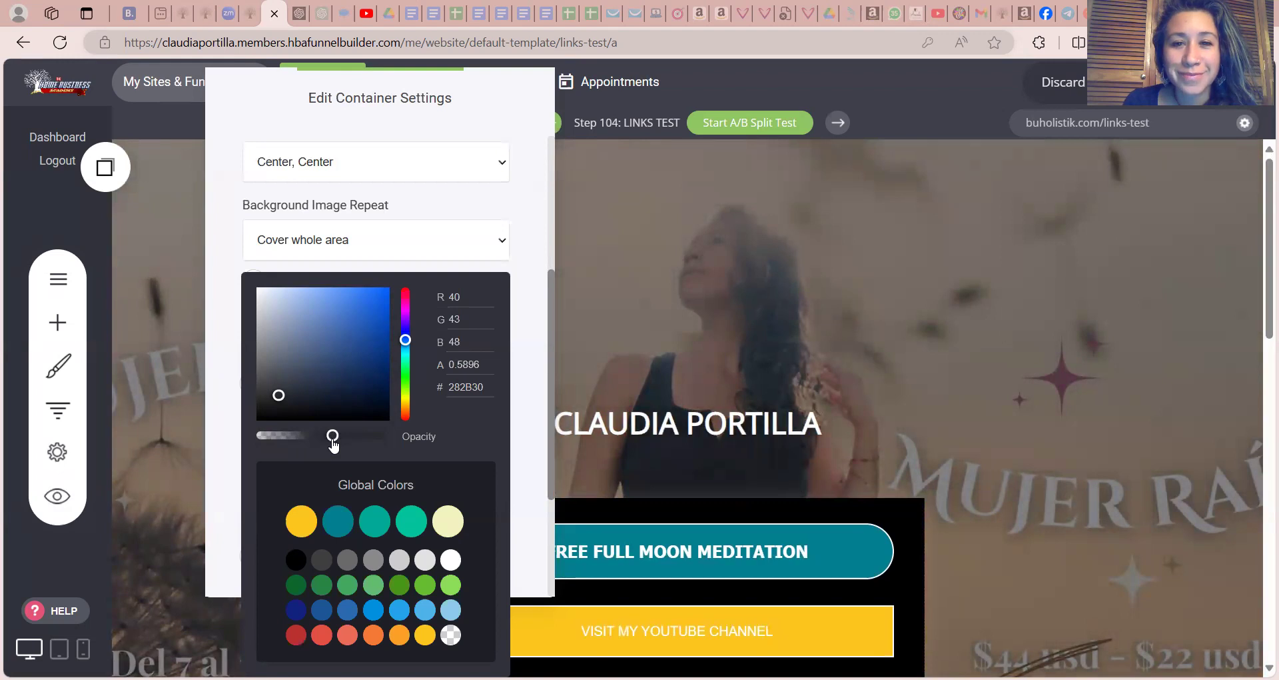
click(532, 391)
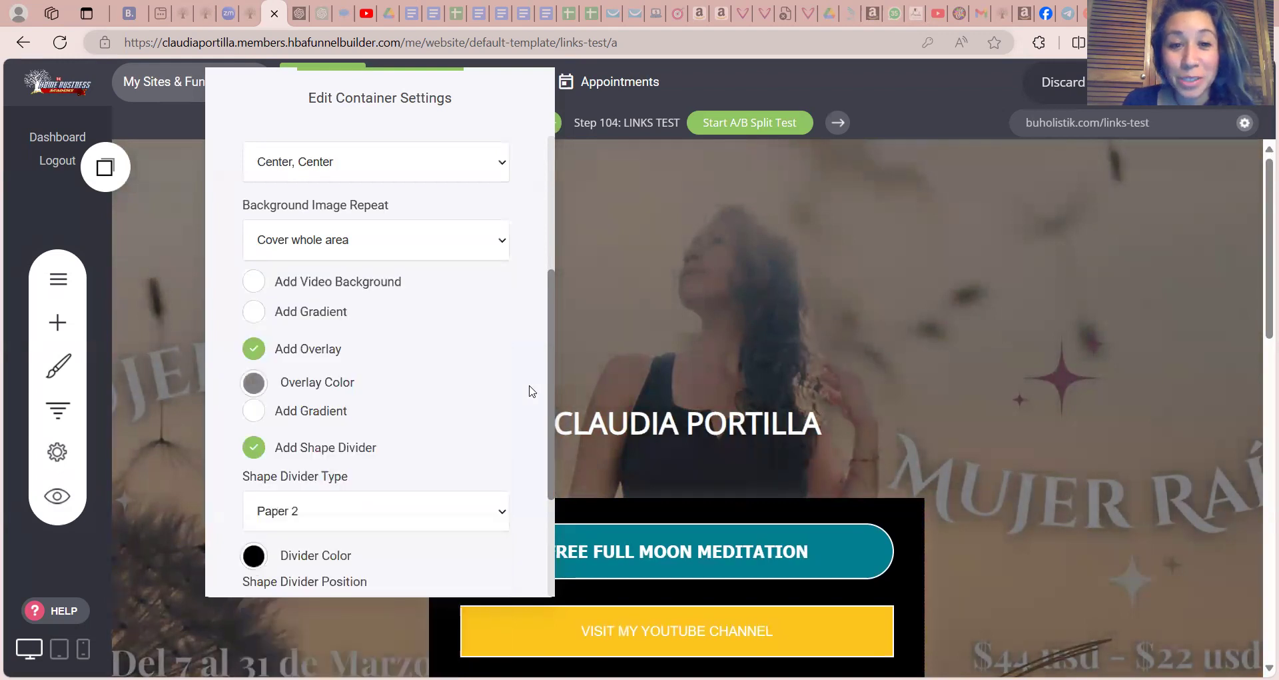
drag(553, 377, 551, 474)
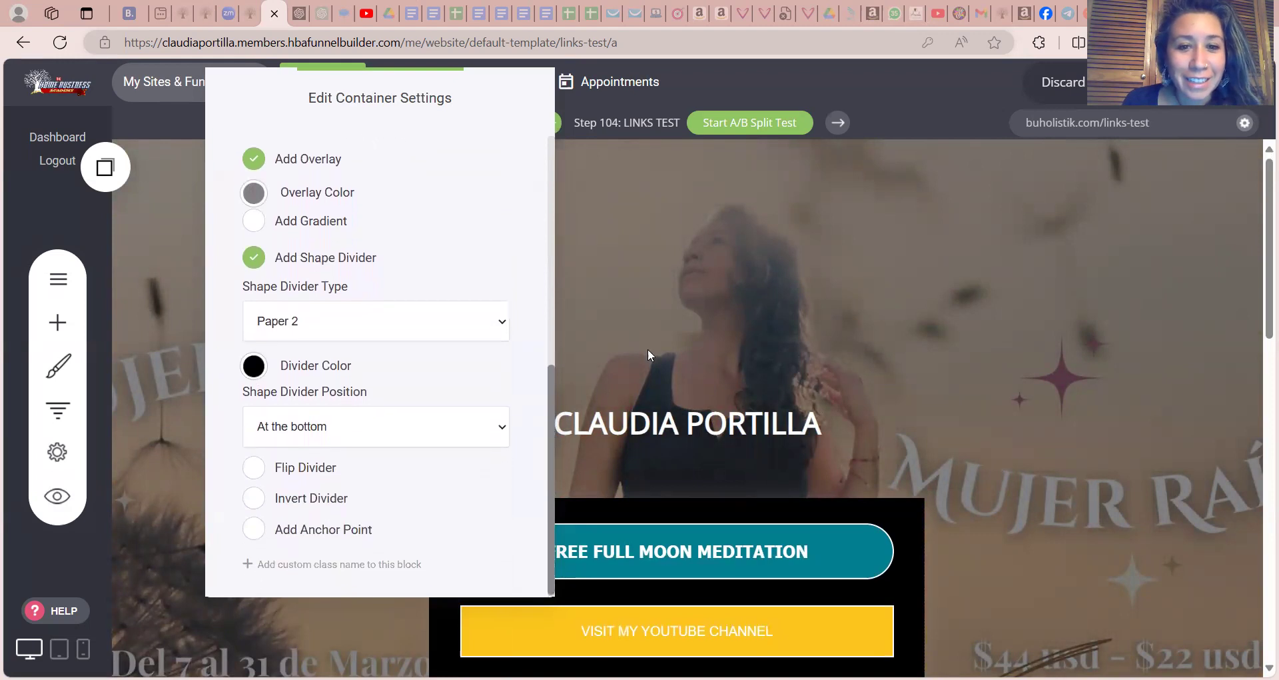
click(727, 321)
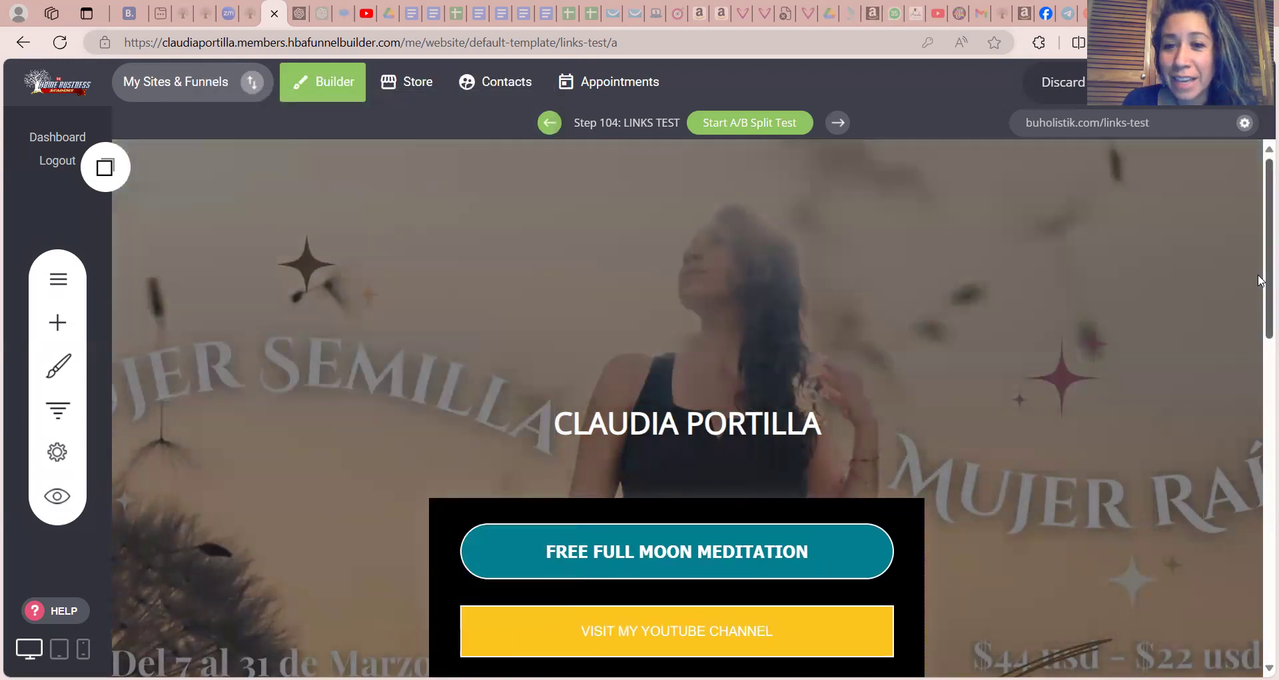
Add a Countdown widget below the WEEKLY POWER HOUR button in the links column
drag(1261, 280, 1259, 566)
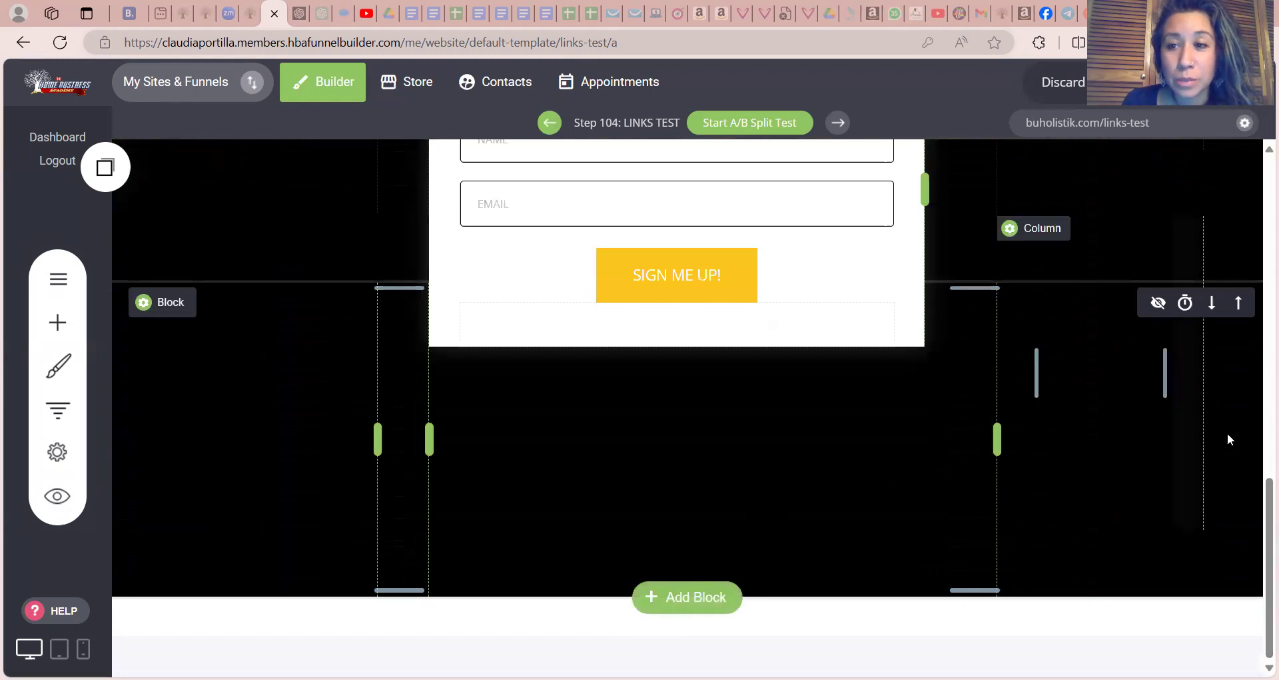
drag(1264, 494, 1260, 296)
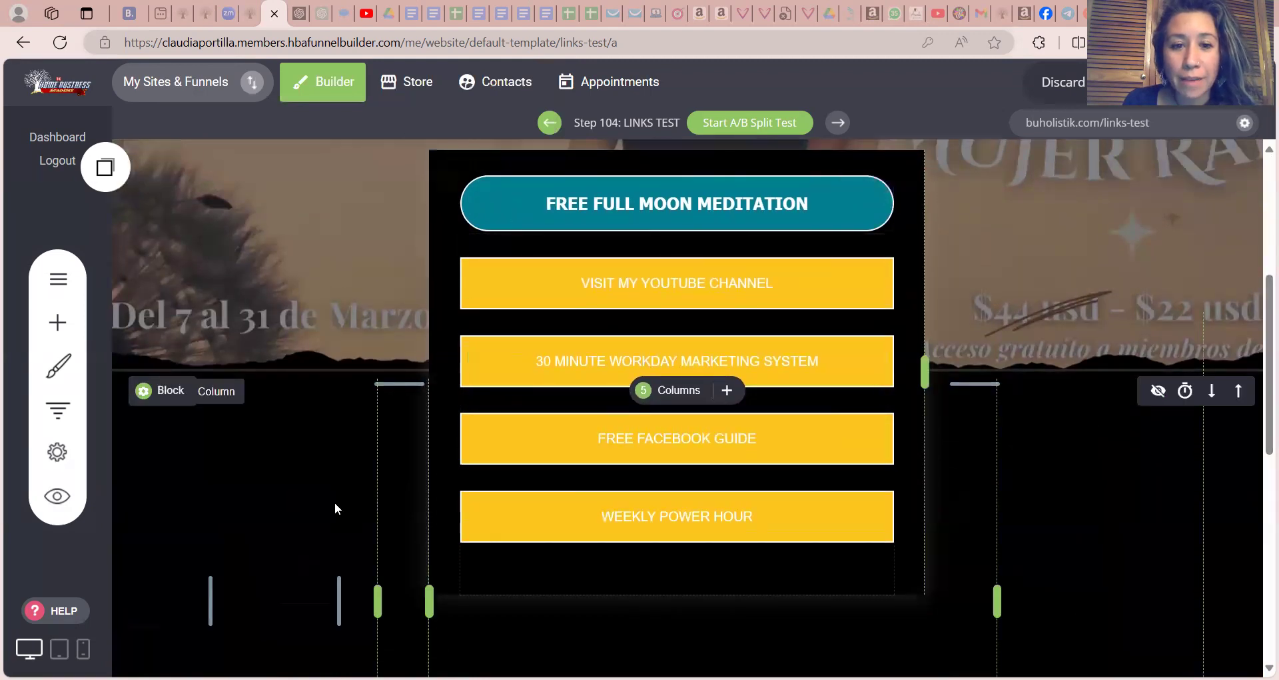
click(58, 322)
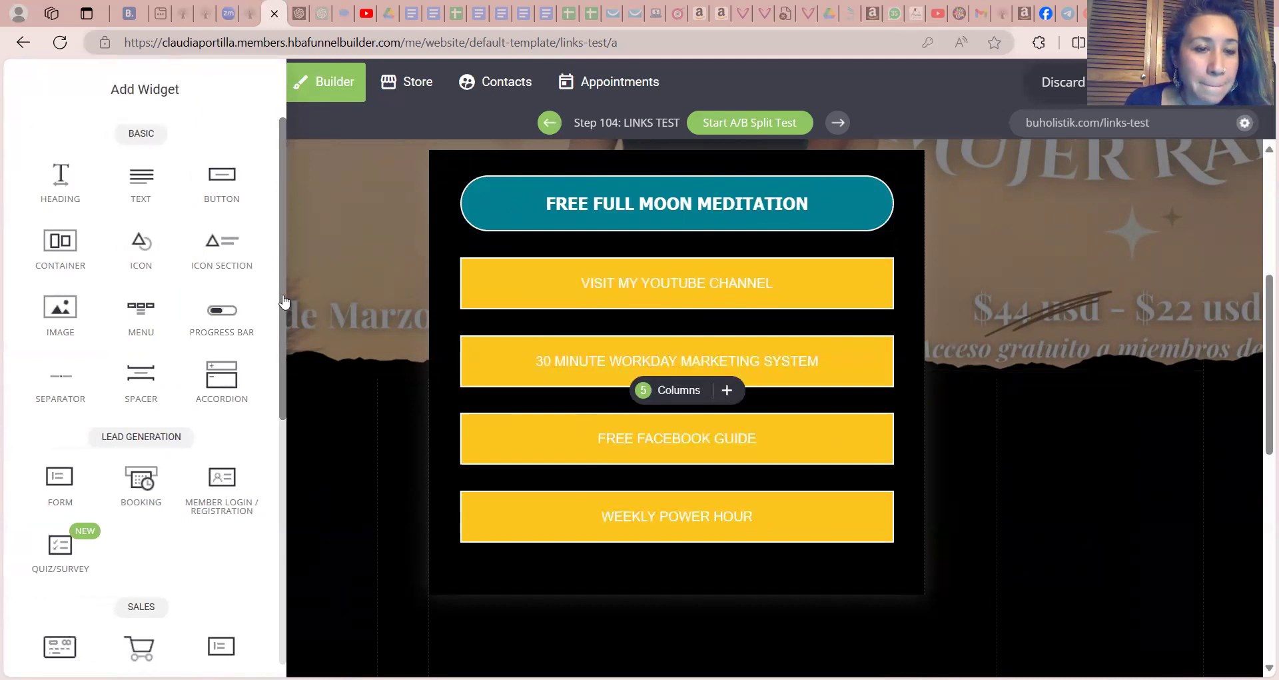
drag(282, 313, 270, 543)
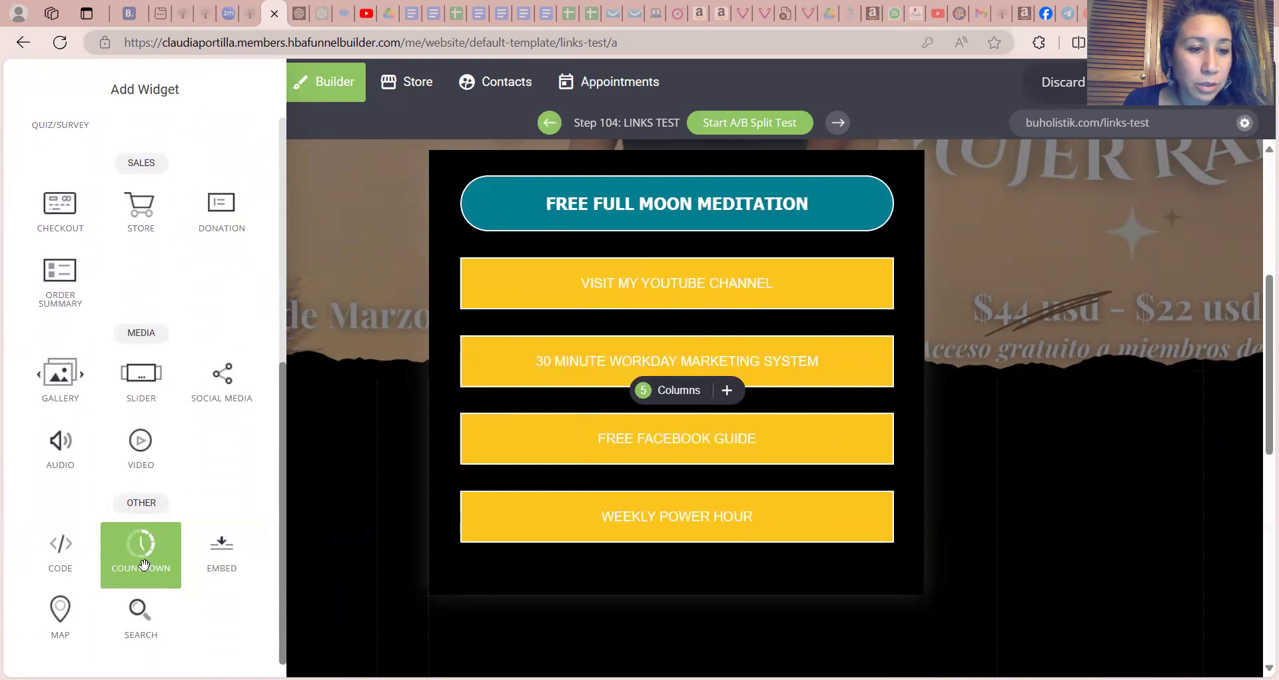
drag(146, 565, 632, 617)
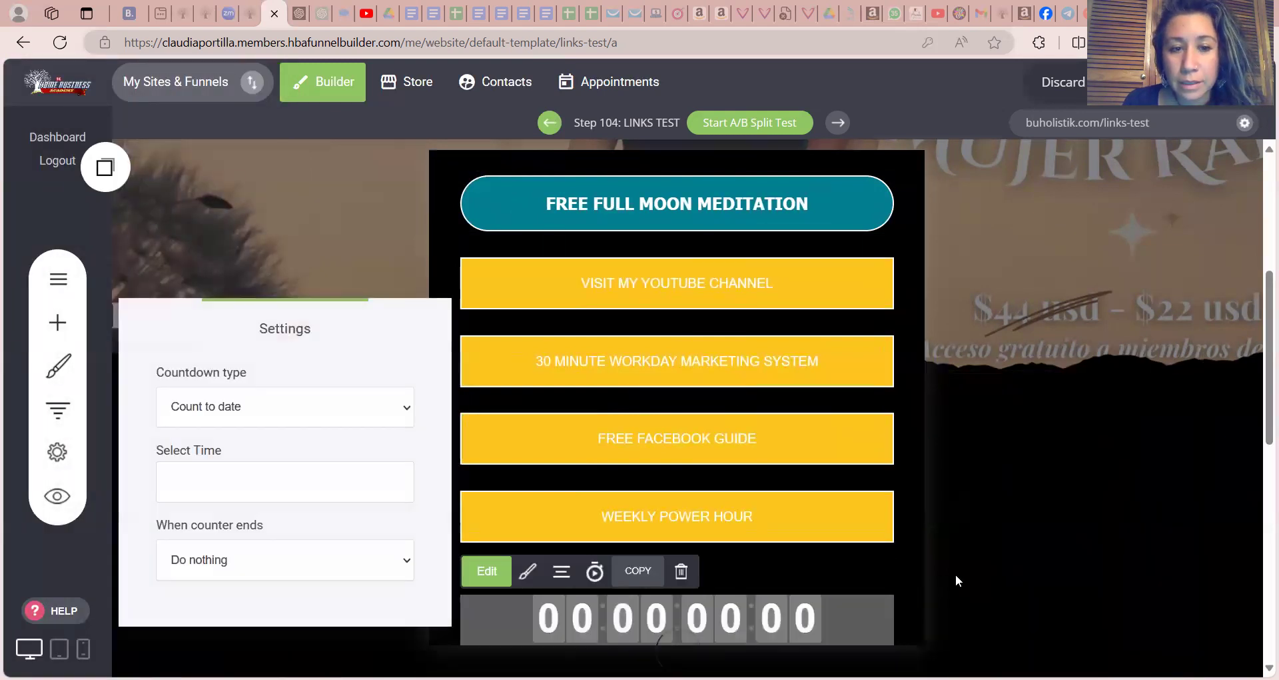
Set the countdown to count to the date 28/03/2024 00:00:00 and close its settings
click(295, 415)
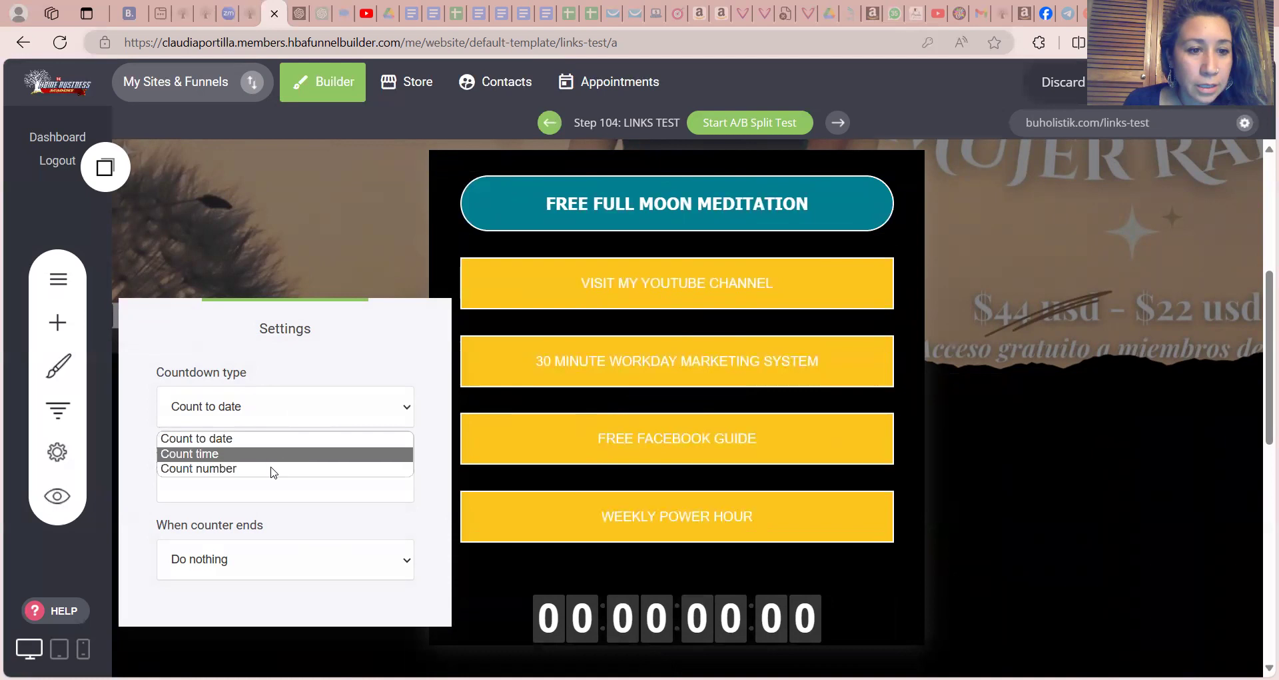
click(296, 498)
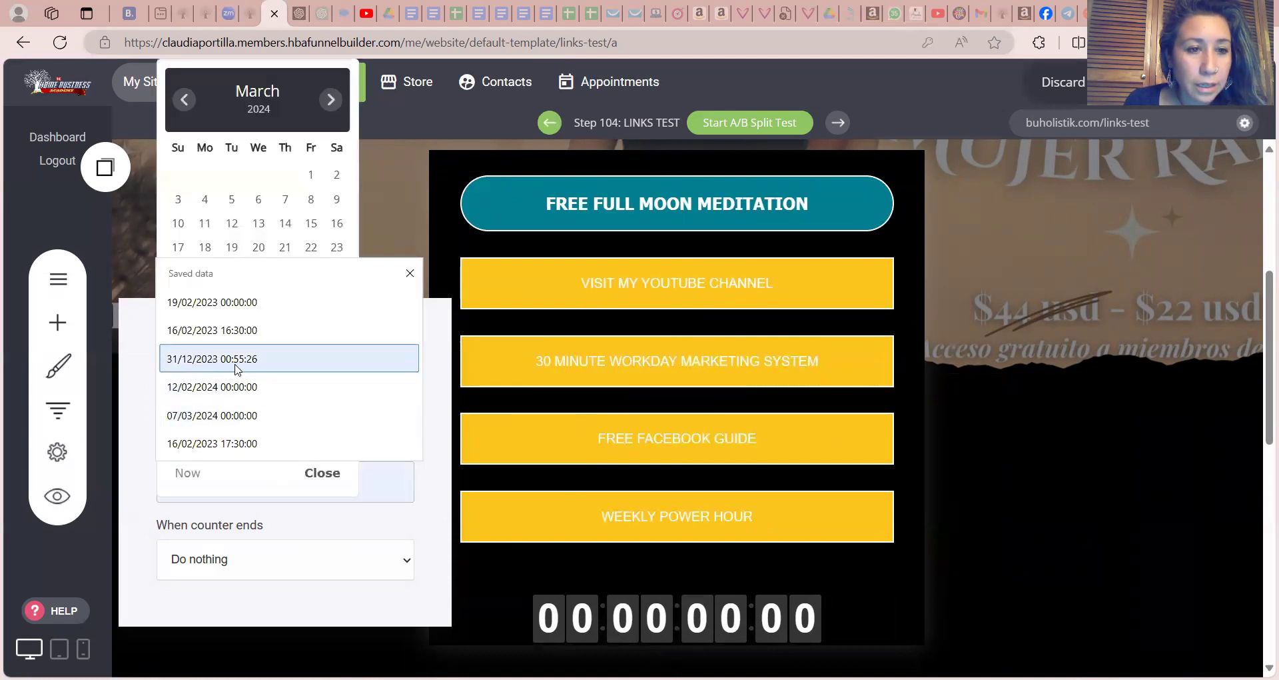
click(284, 247)
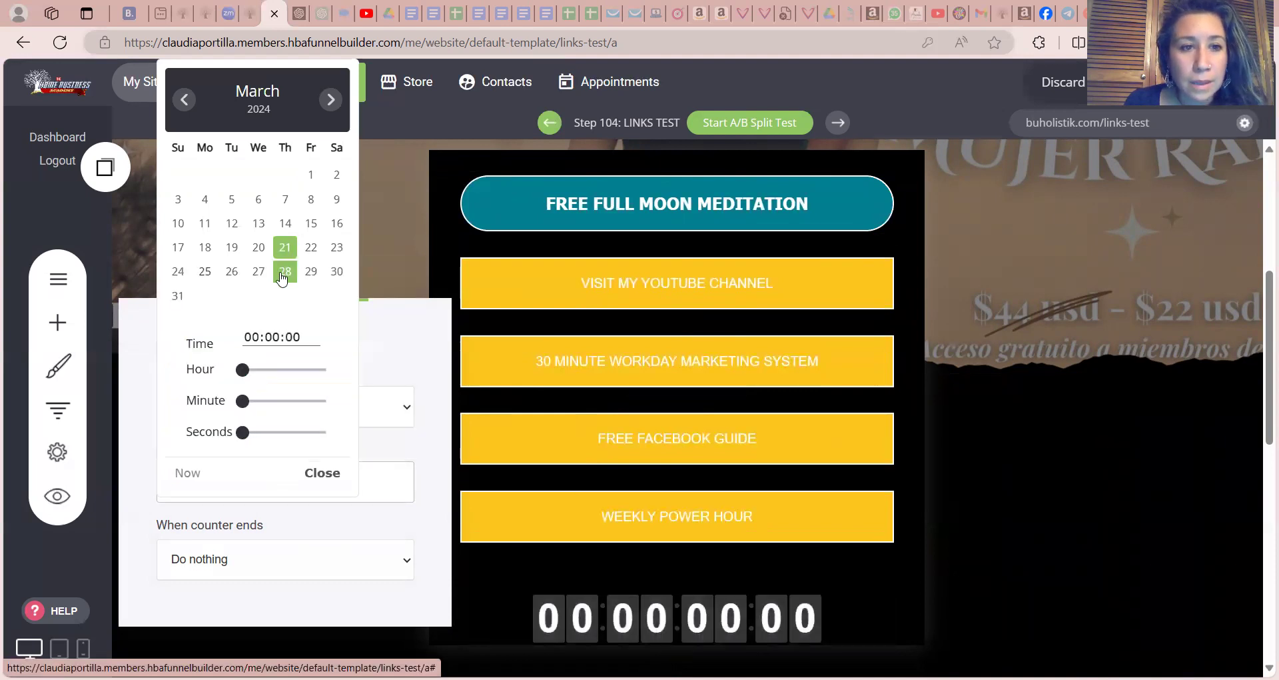
click(284, 273)
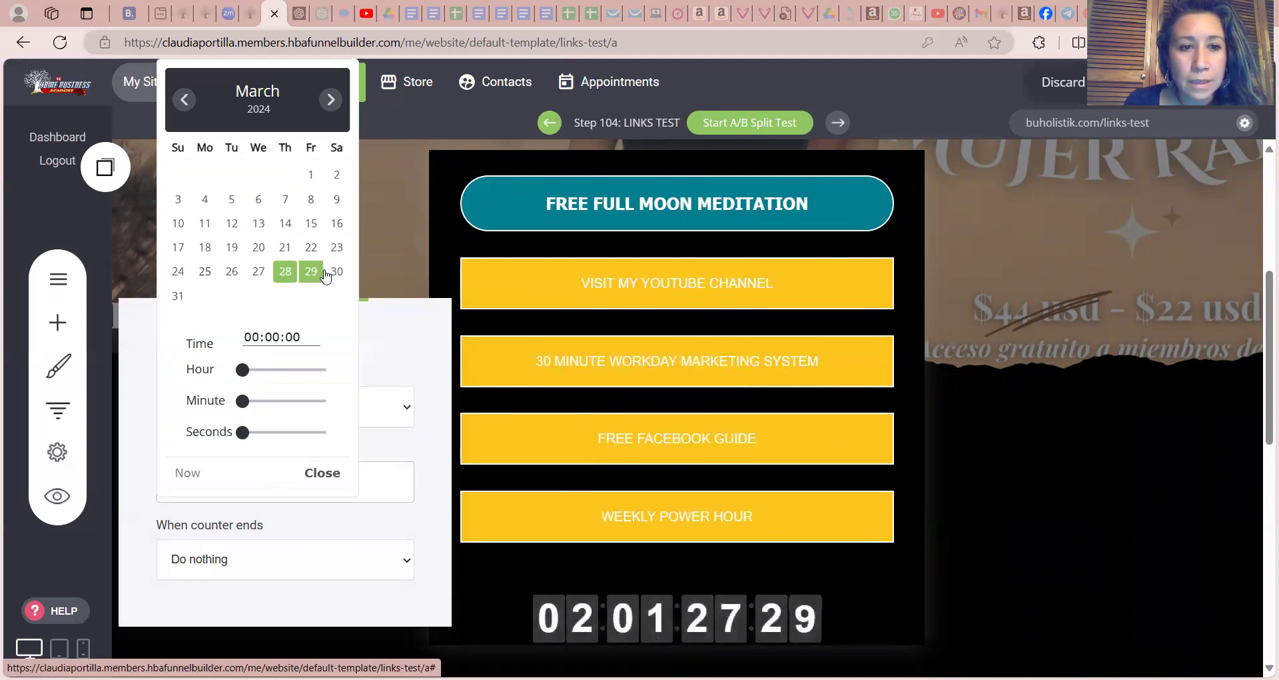
click(421, 522)
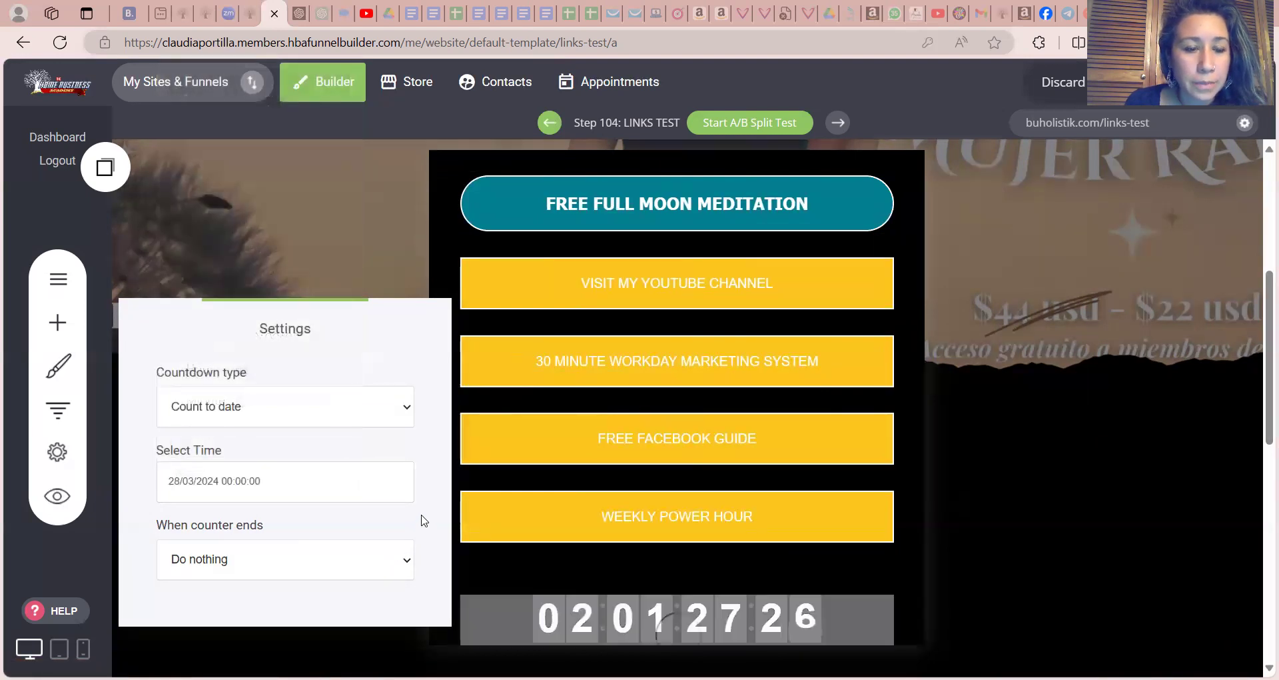
click(482, 573)
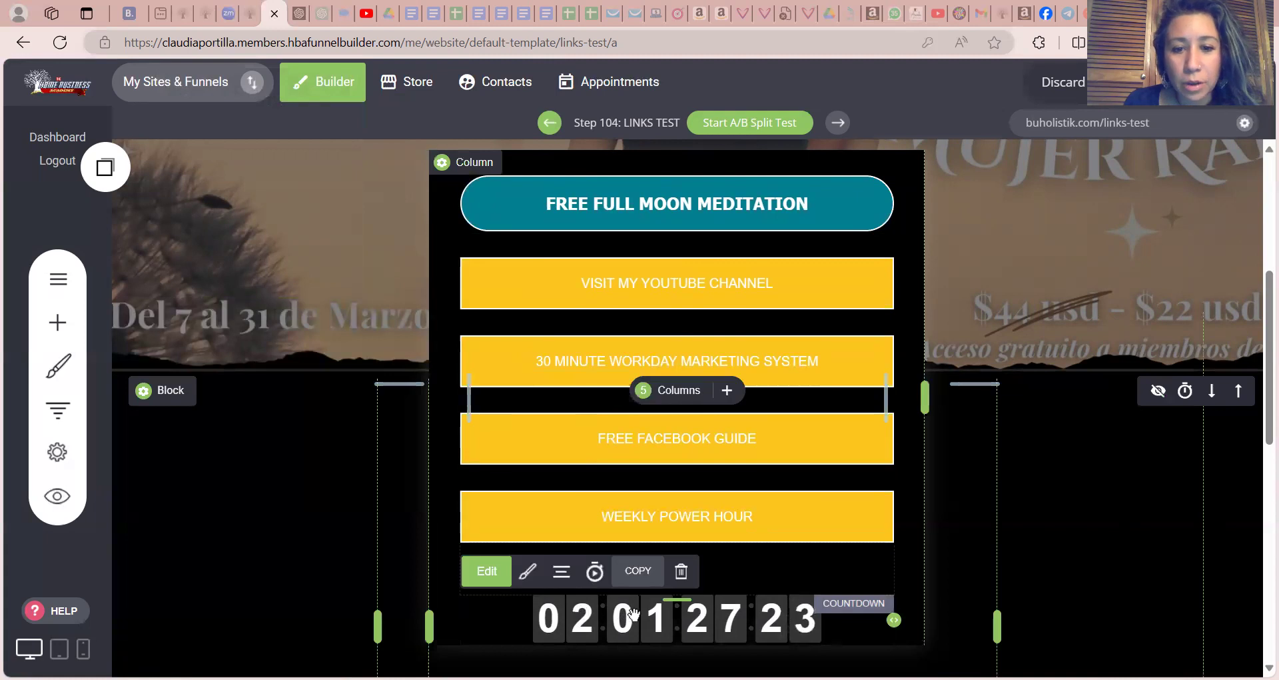
Change the countdown's background color to the teal global color #028090
click(528, 573)
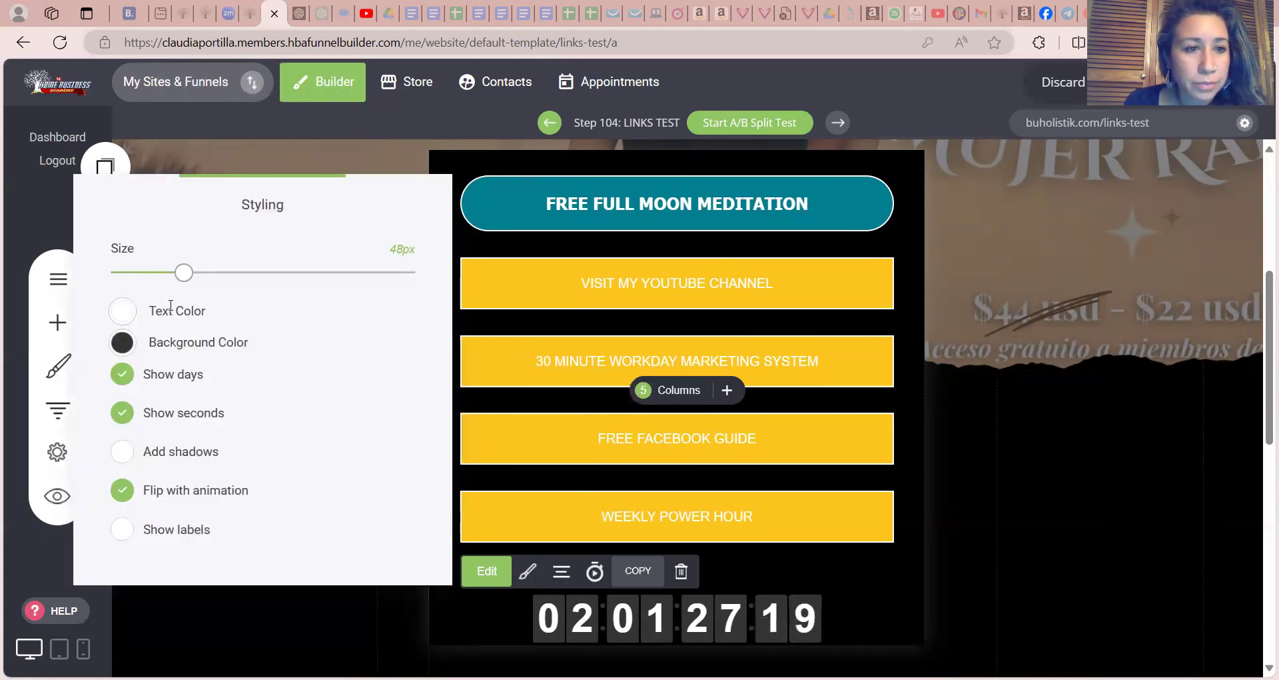
click(121, 343)
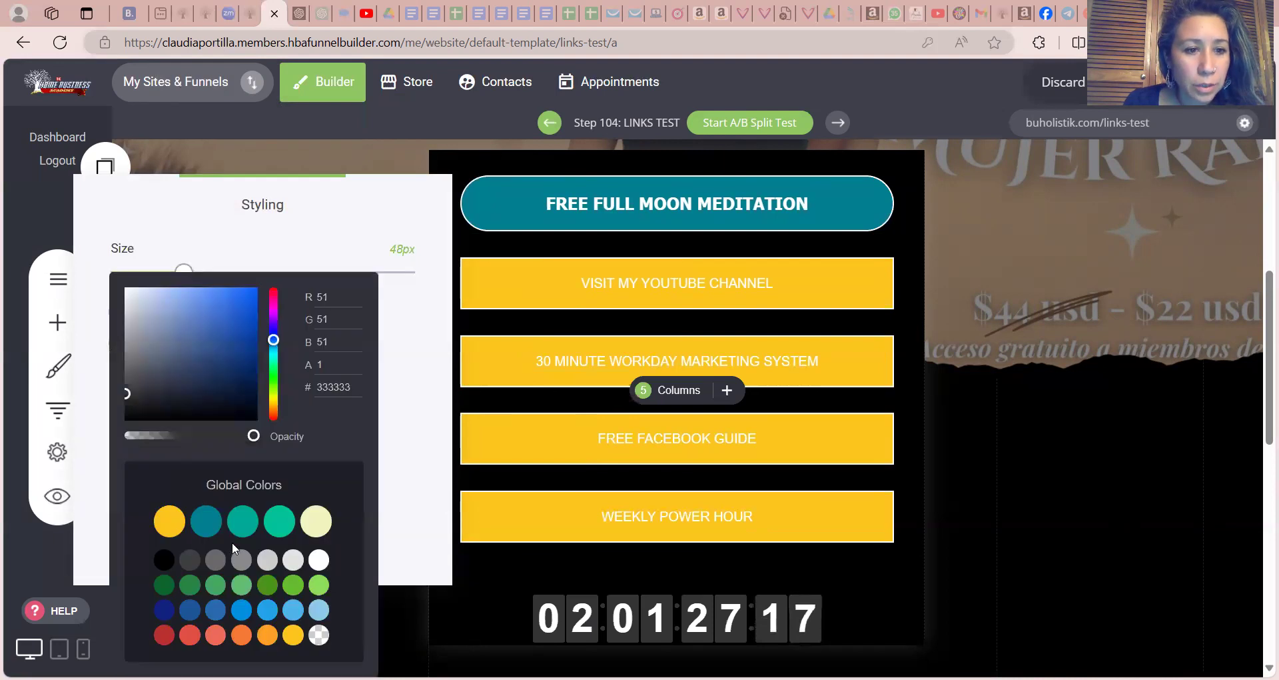
click(207, 524)
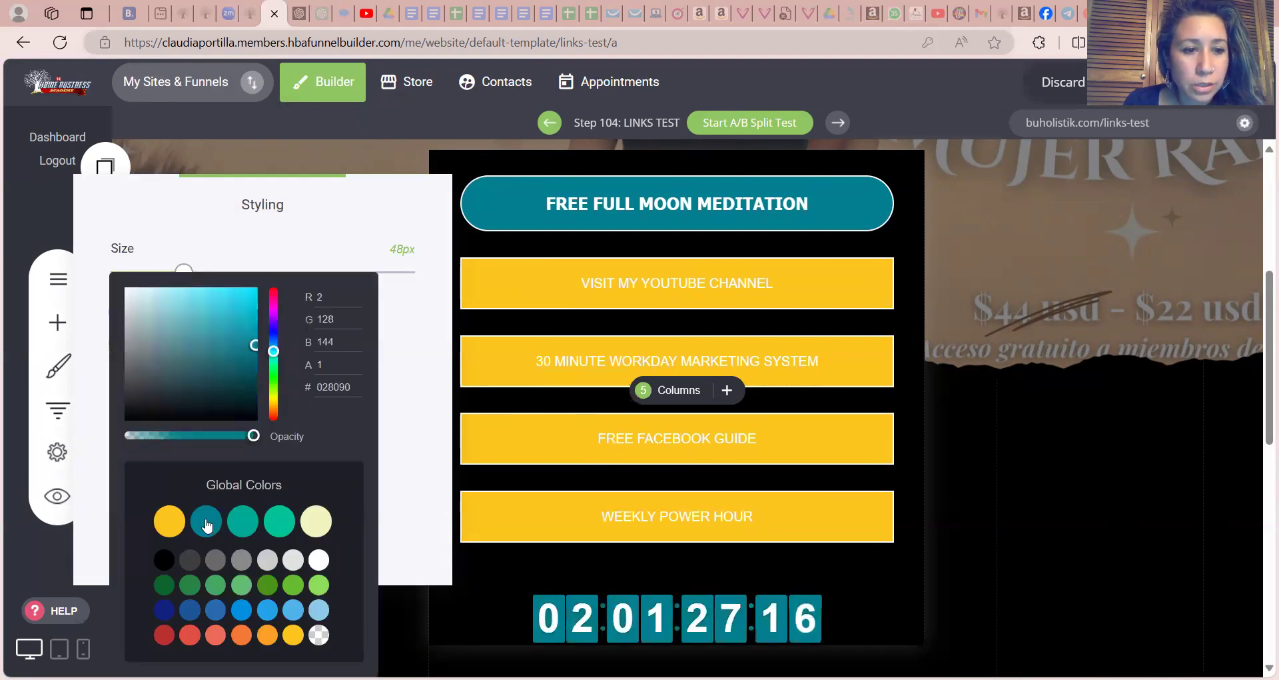
click(402, 470)
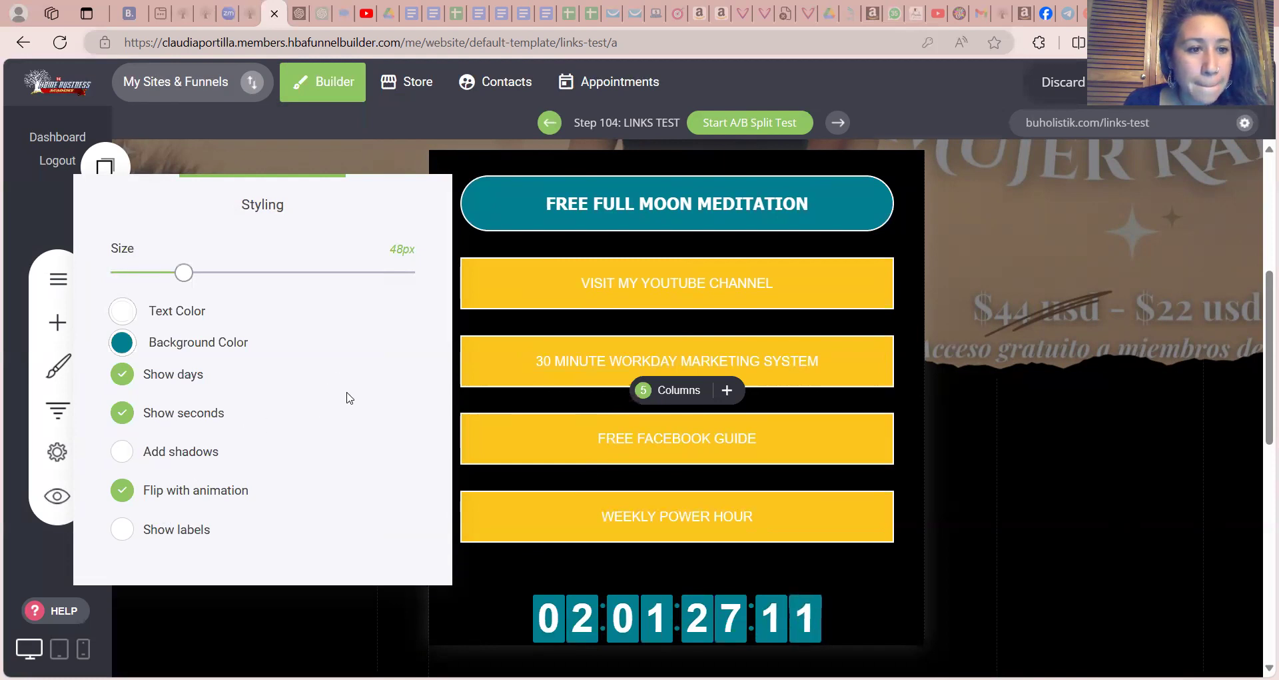
Show the countdown's labels, color them white (#FFFFFF) and close the styling settings
click(119, 532)
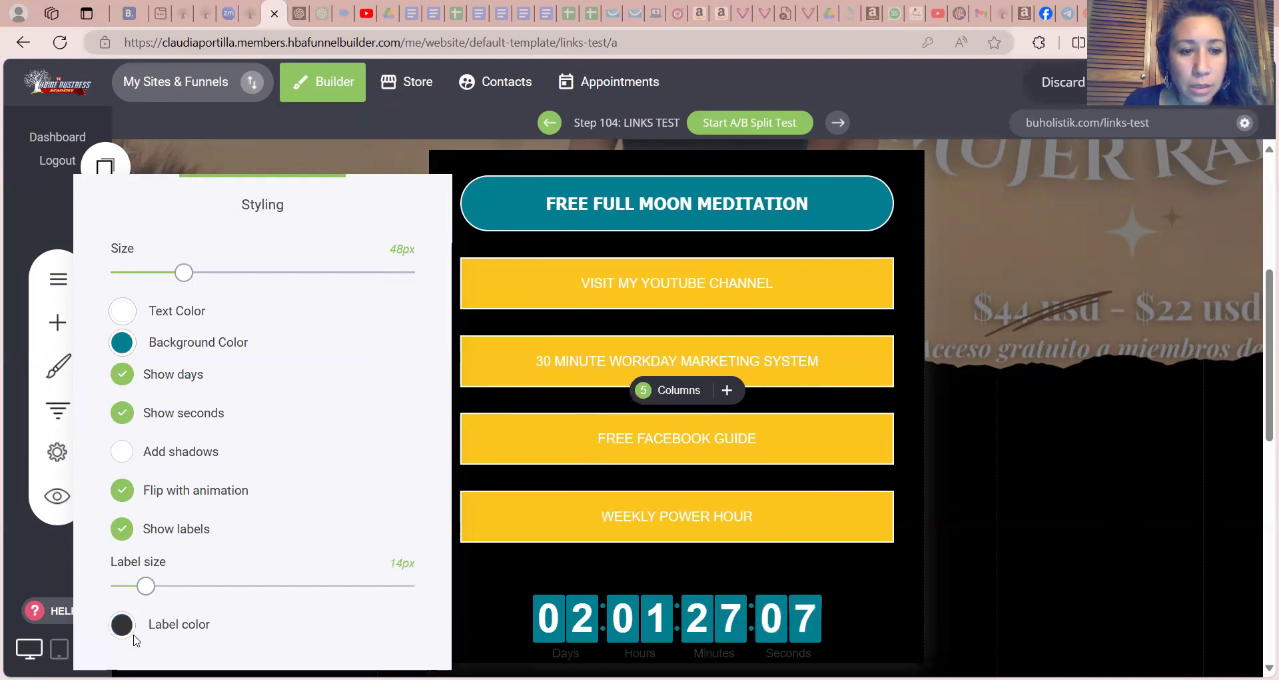
click(121, 626)
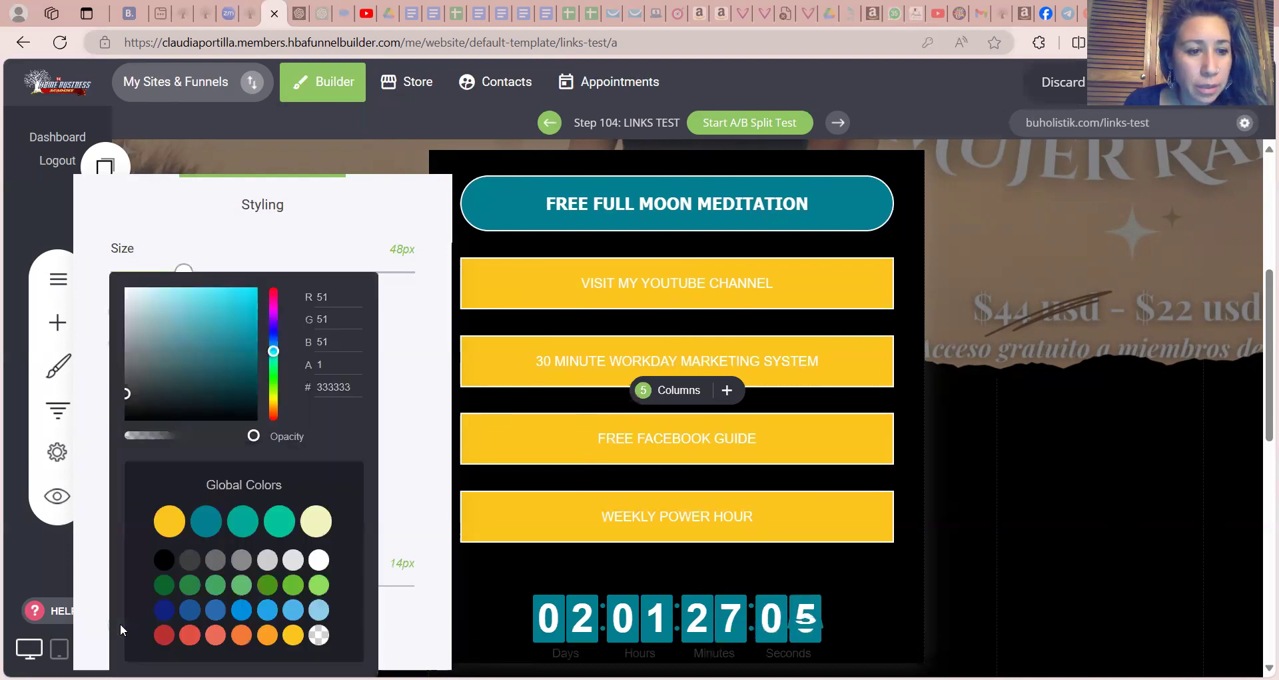
click(317, 565)
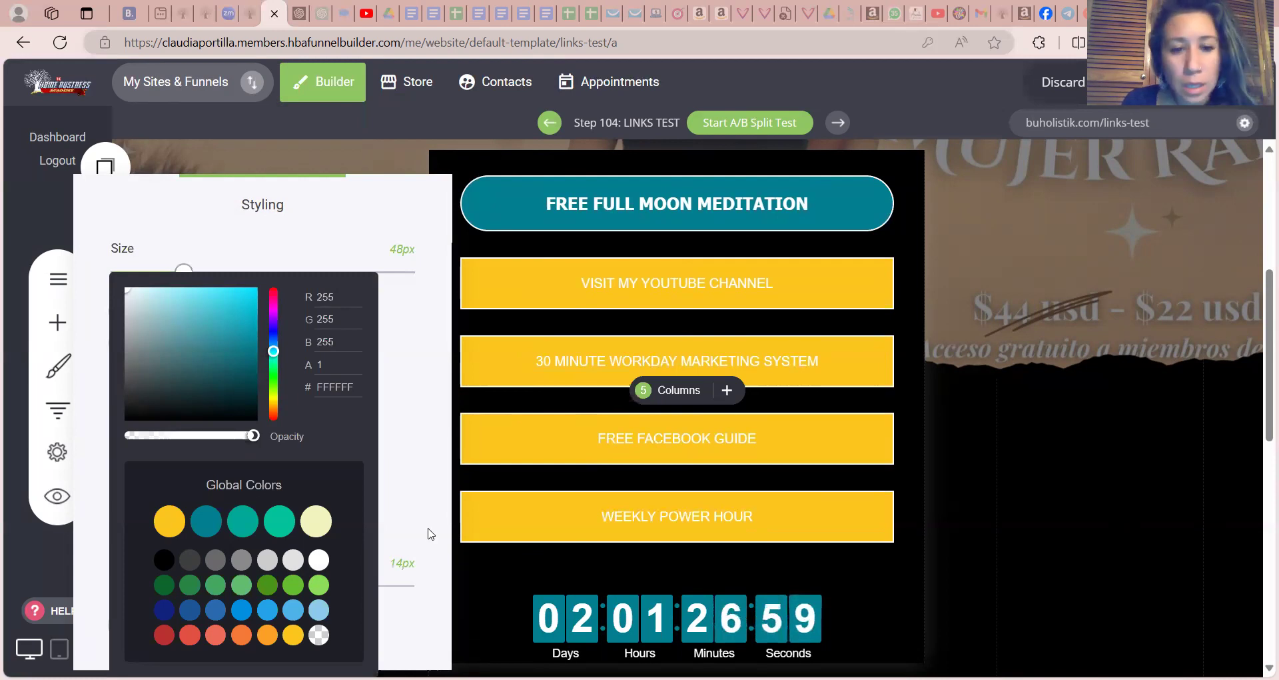
click(416, 498)
click(1015, 498)
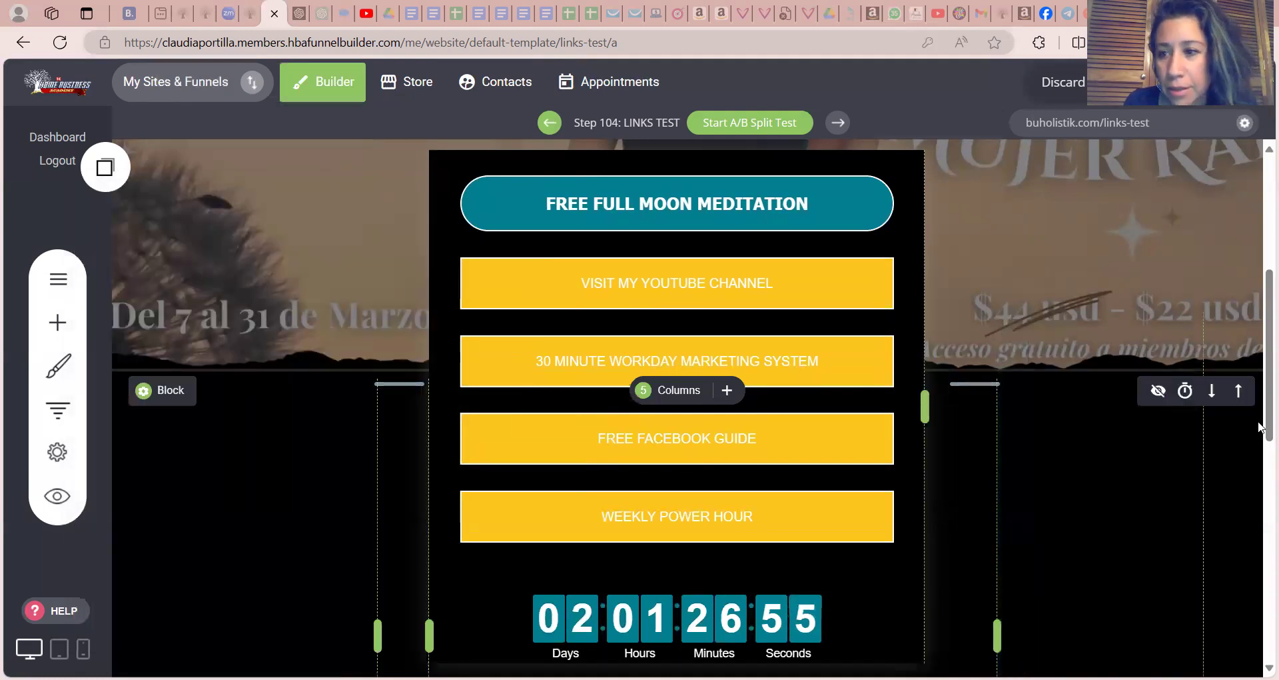
Copy the teal FREE FULL MOON MEDITATION button for reuse on the page
drag(1259, 428, 1259, 384)
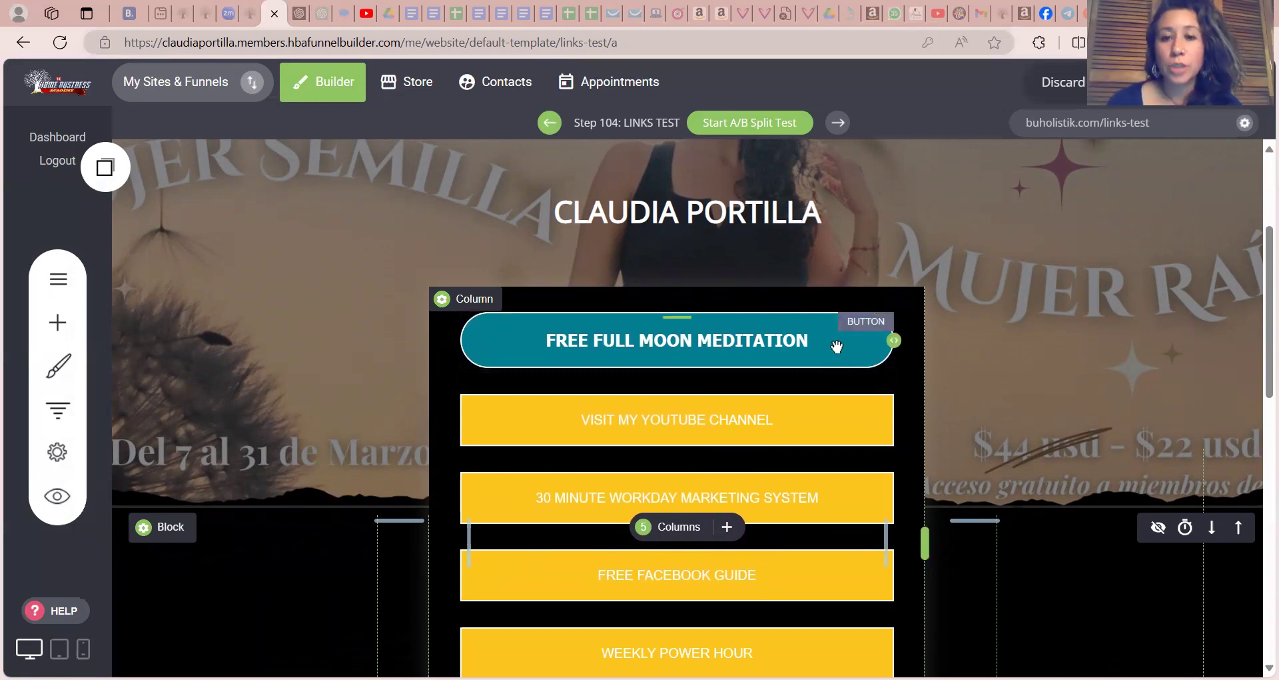
click(794, 426)
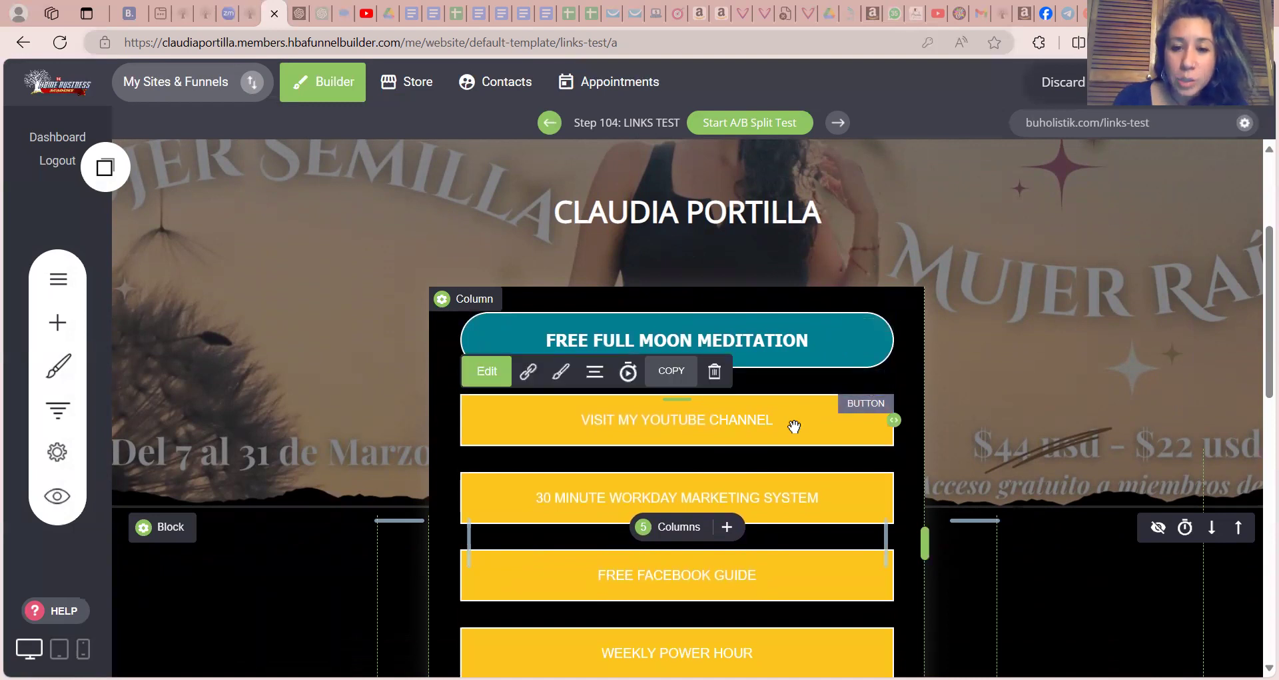
click(786, 351)
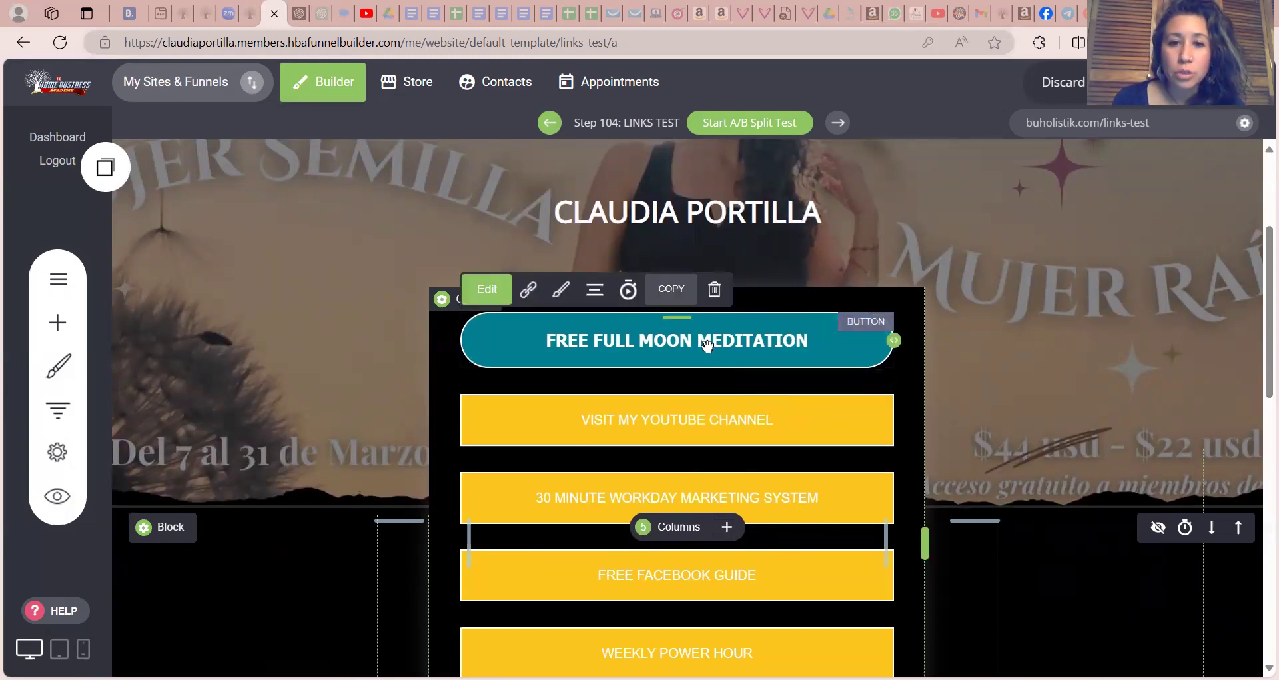
click(680, 300)
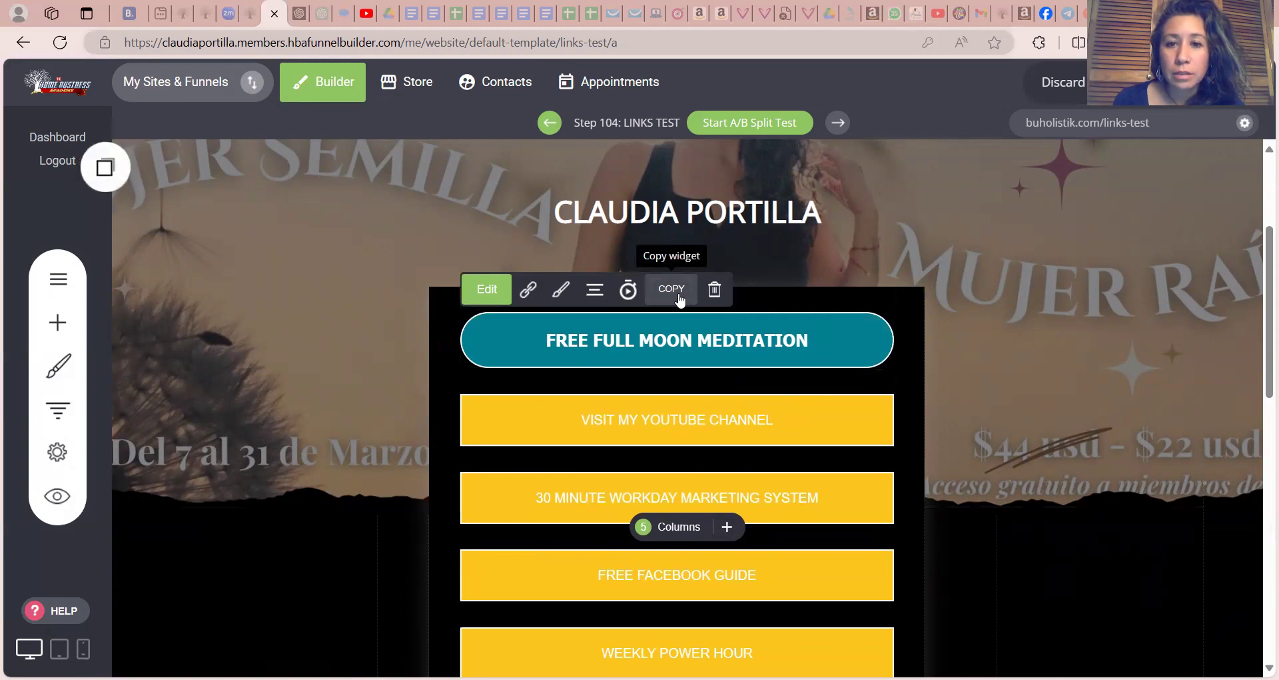
click(107, 165)
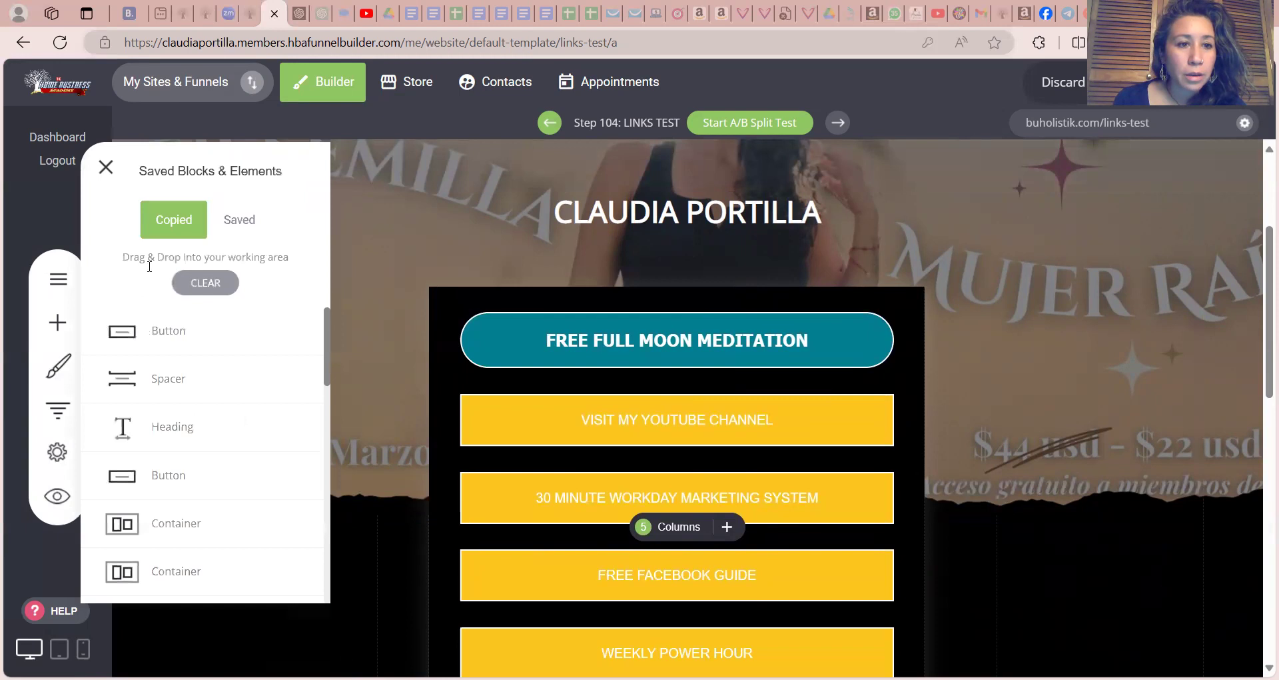
drag(178, 333, 665, 373)
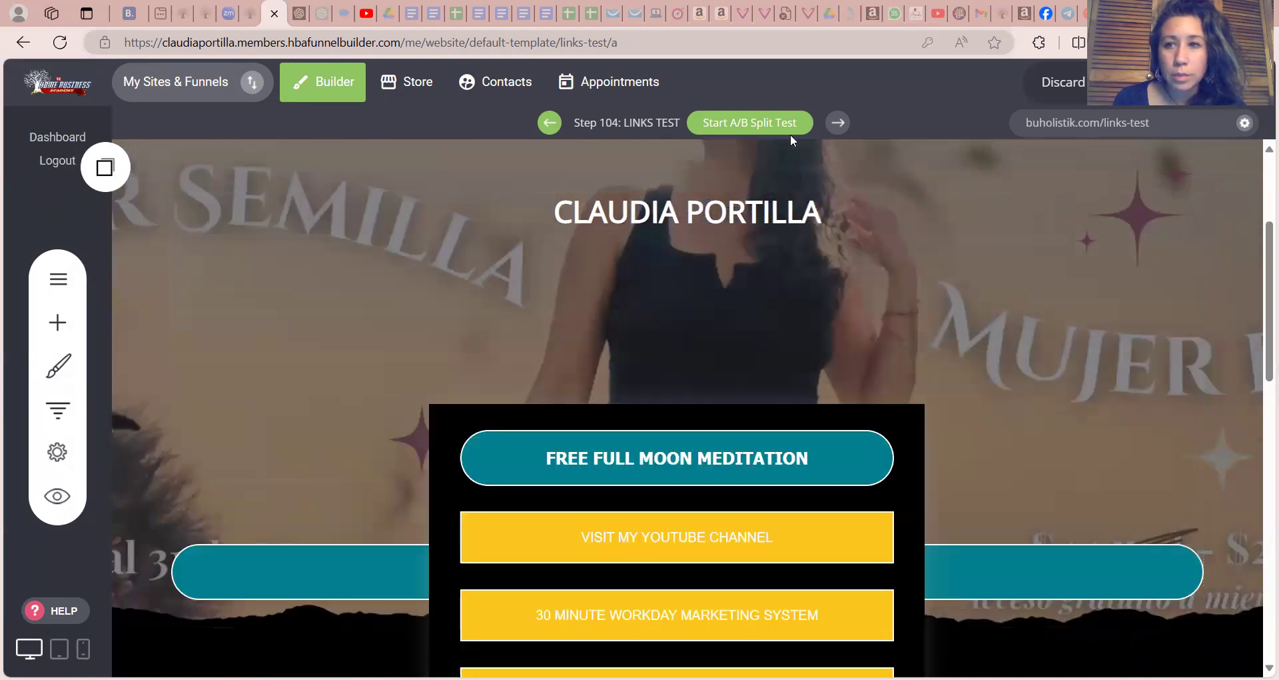
click(1193, 83)
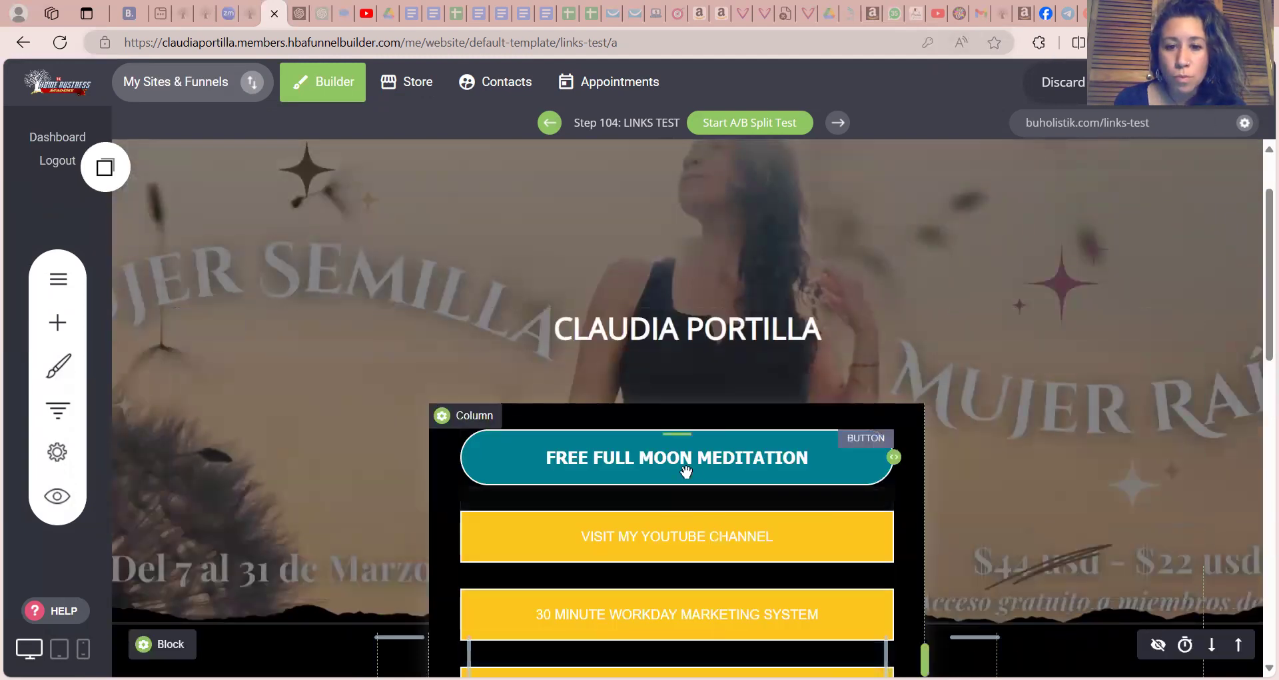
Place the copied button in the links column between 30 MINUTE WORKDAY MARKETING SYSTEM and FREE FACEBOOK GUIDE
click(110, 167)
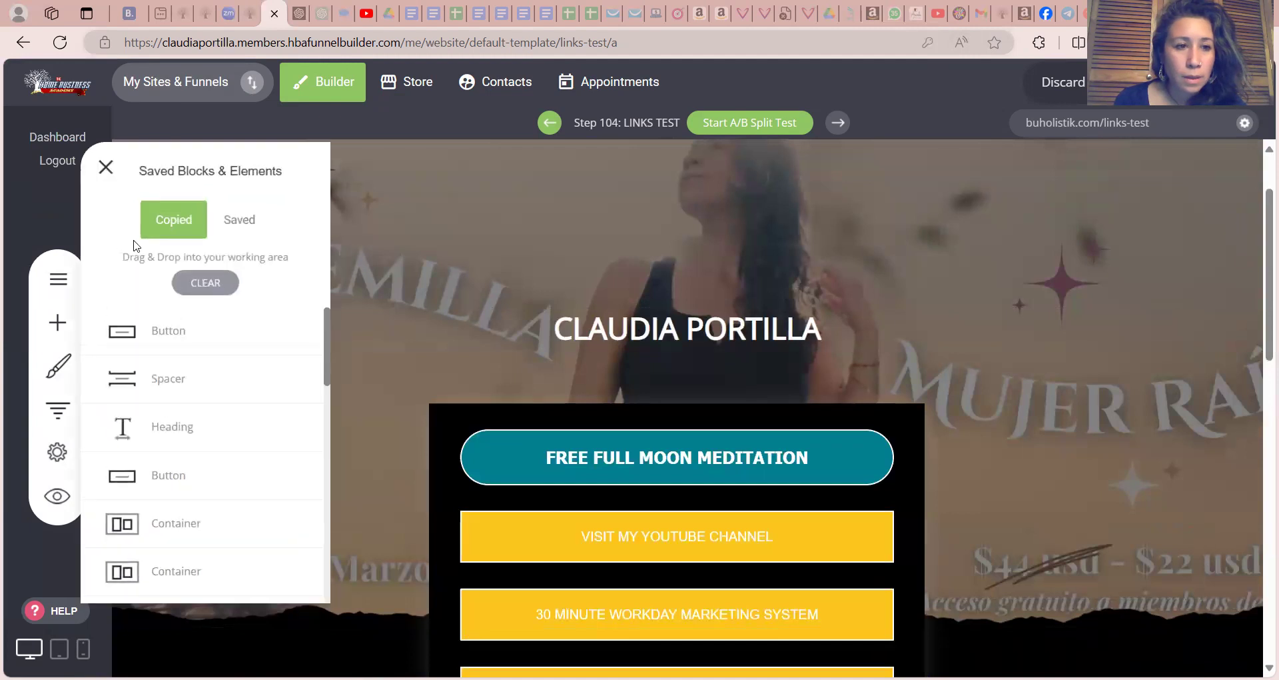
drag(174, 348, 600, 639)
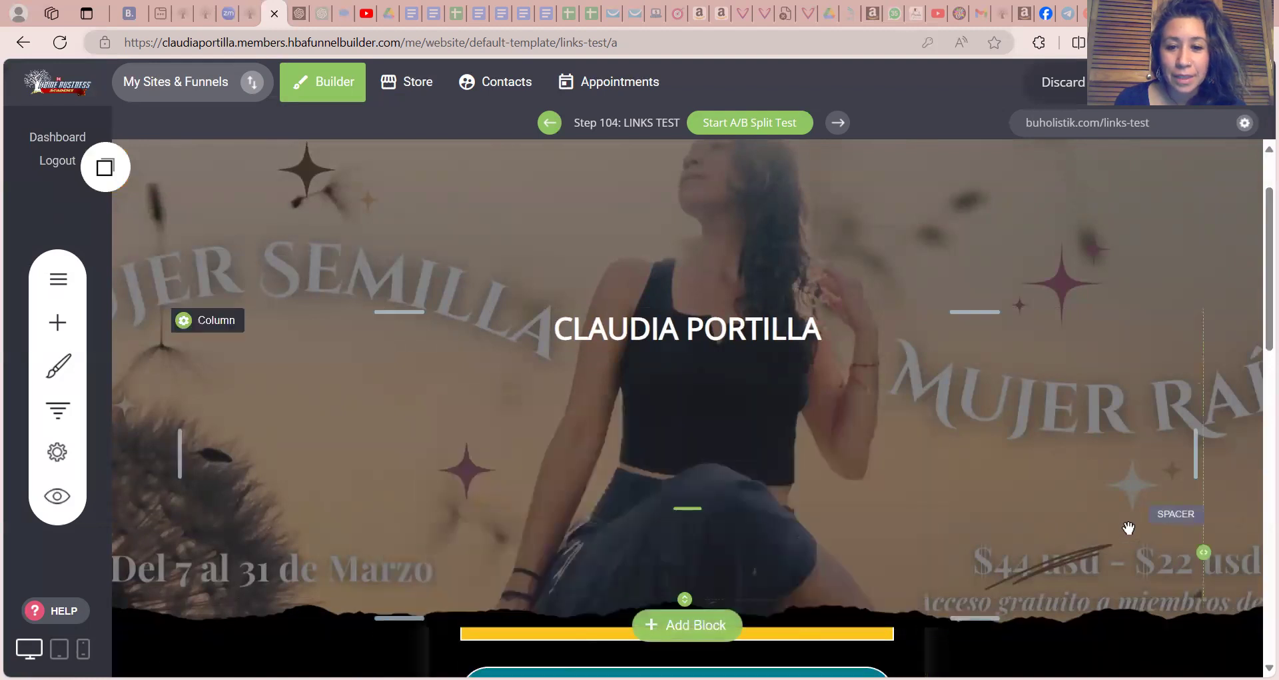
scroll(1259, 323, down, 3)
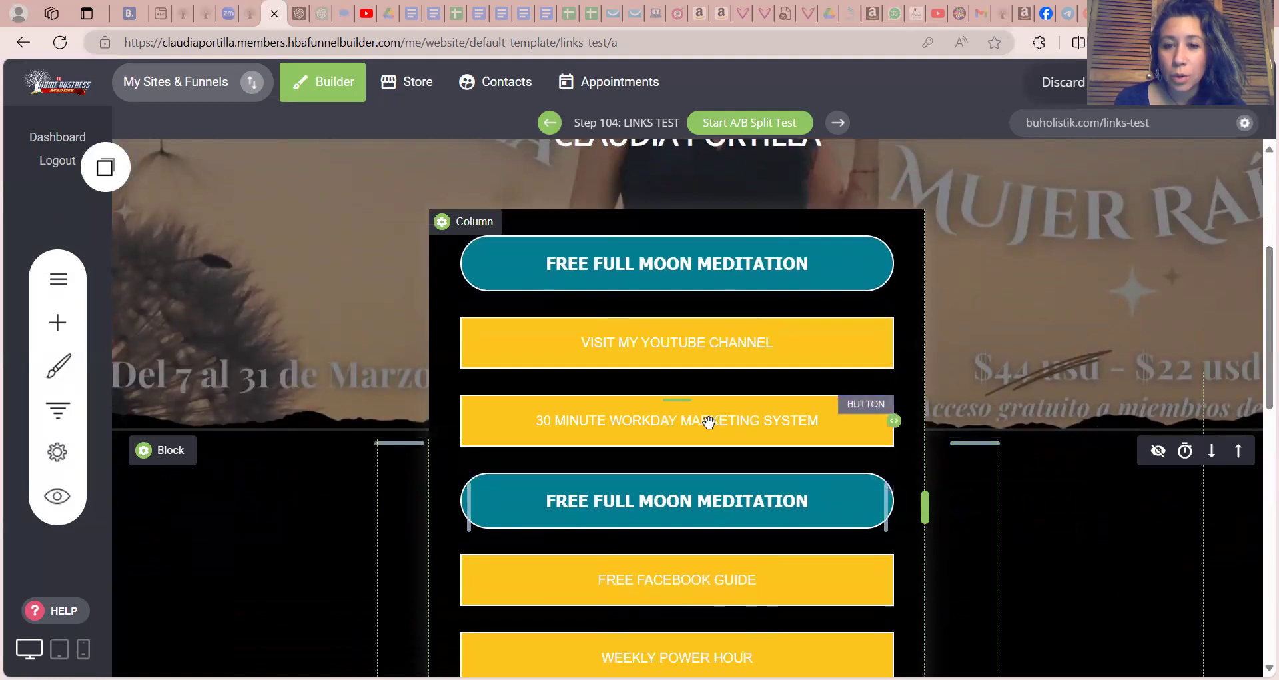
Change the text of the duplicated FREE FULL MOON MEDITATION button to JOIN MY NEWSLETTER
click(794, 503)
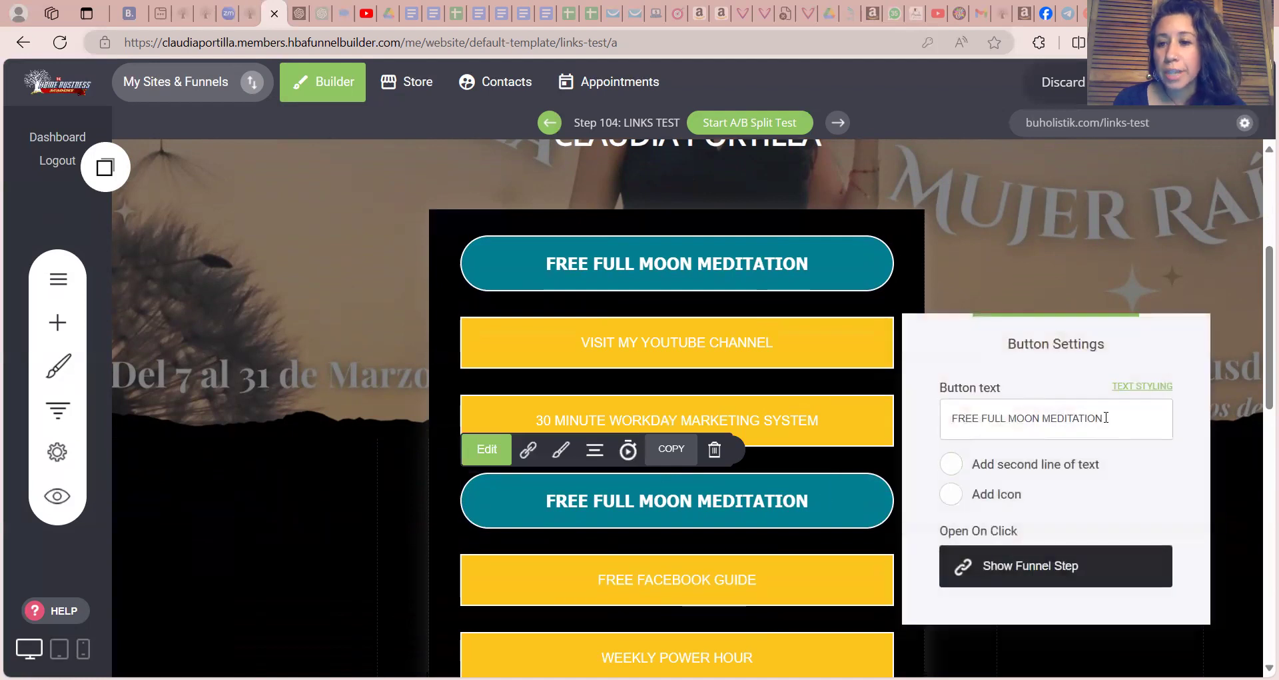
drag(1121, 416, 958, 424)
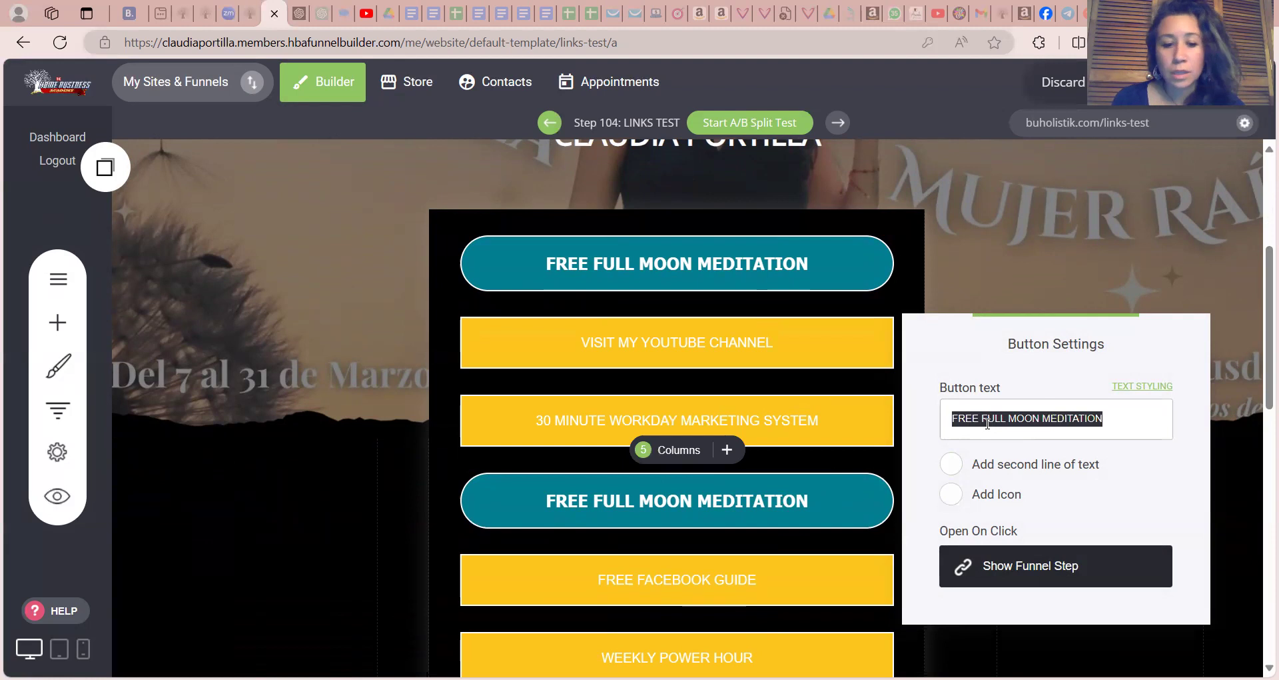
text(JOIN )
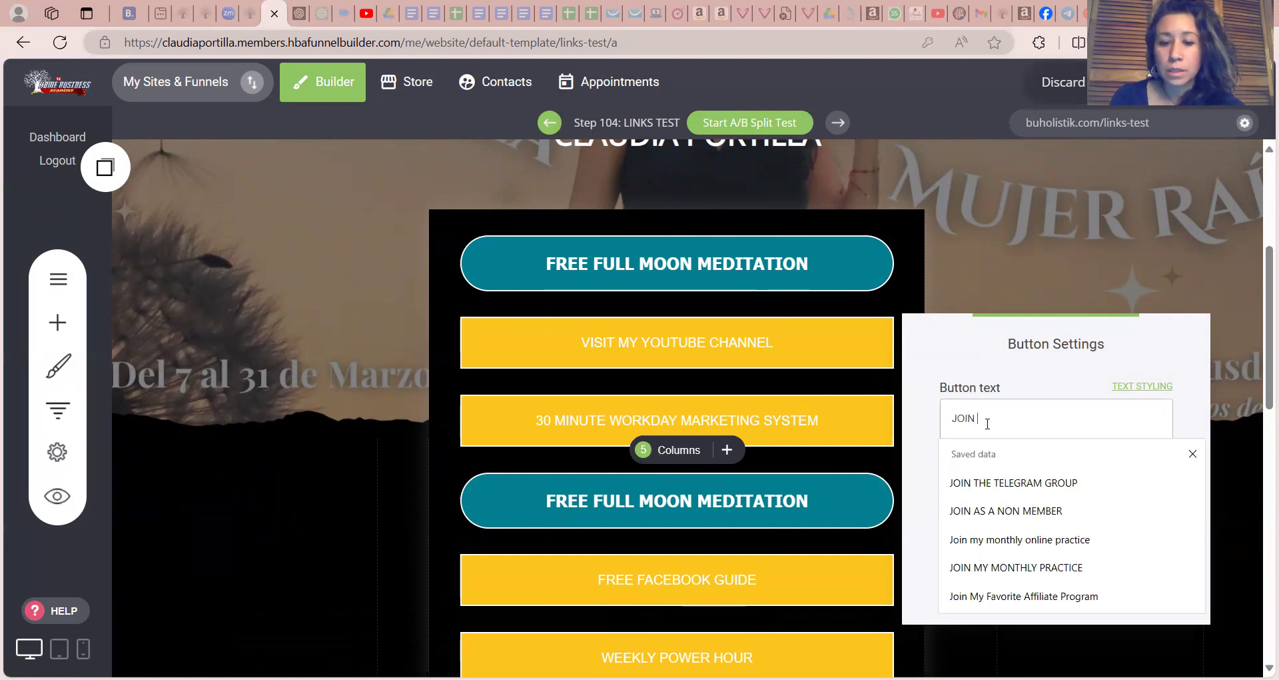
text(MY N)
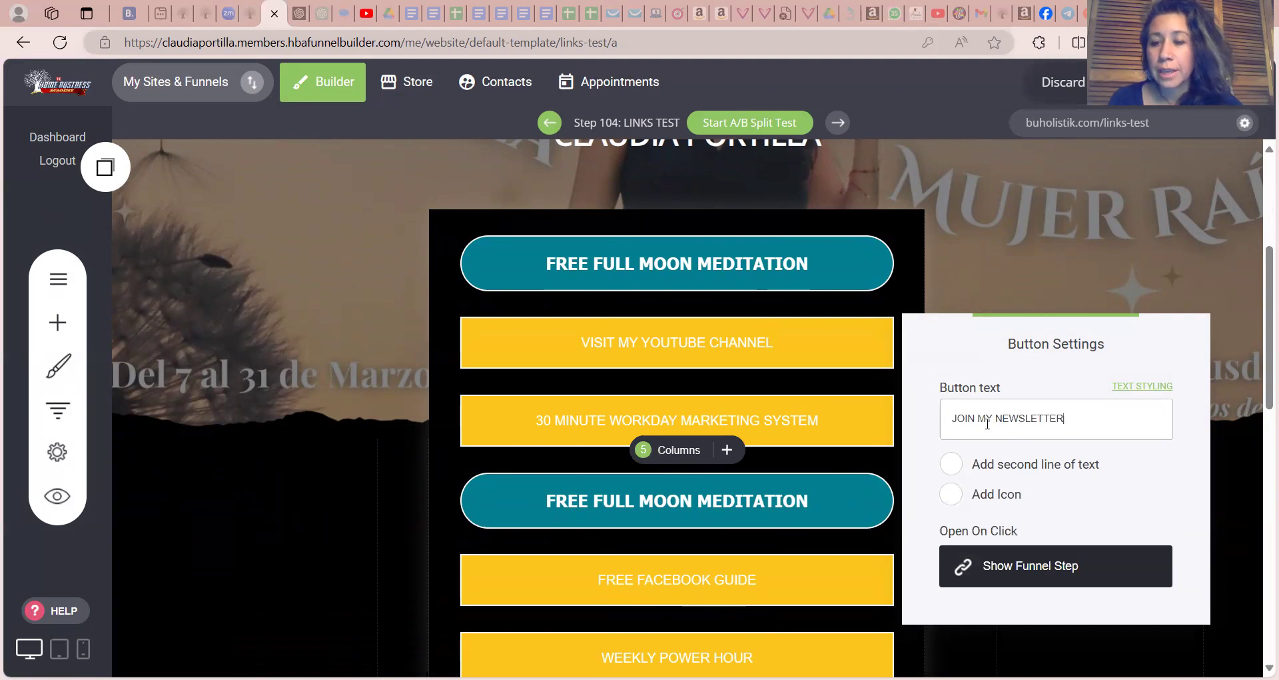
text(EWSLETTER)
Link the JOIN MY NEWSLETTER button to the funnel step "links" and close the button settings
click(1042, 566)
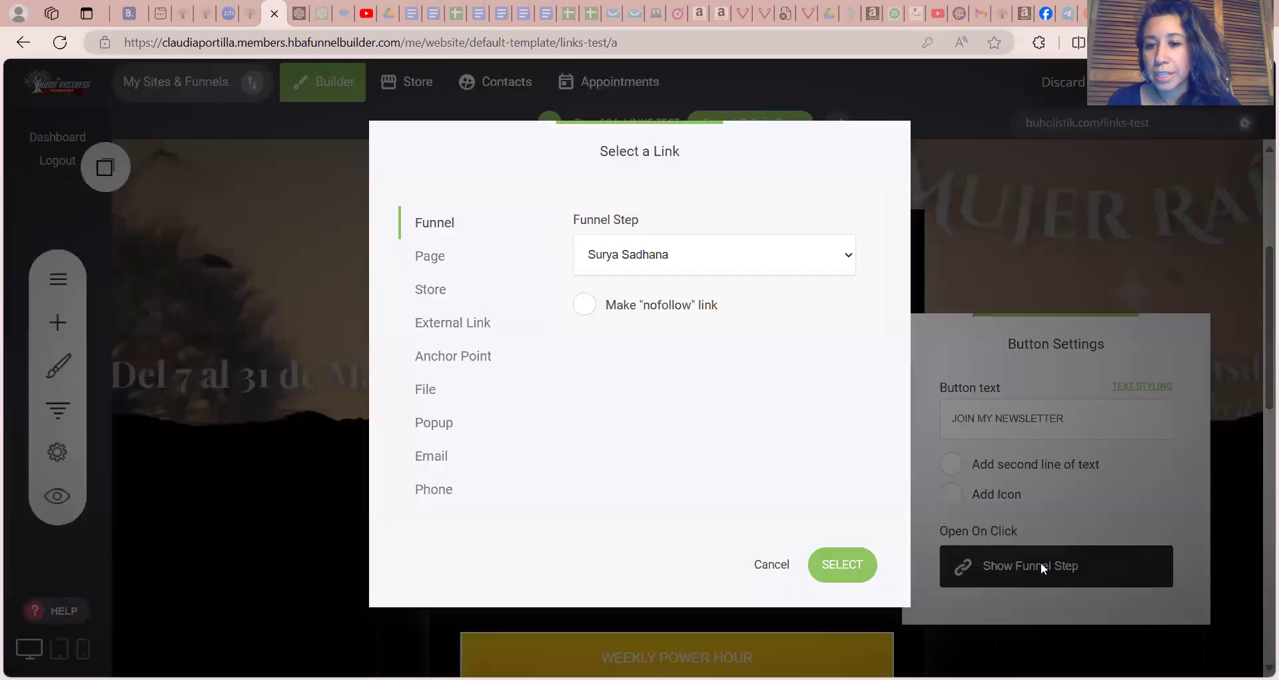
click(845, 264)
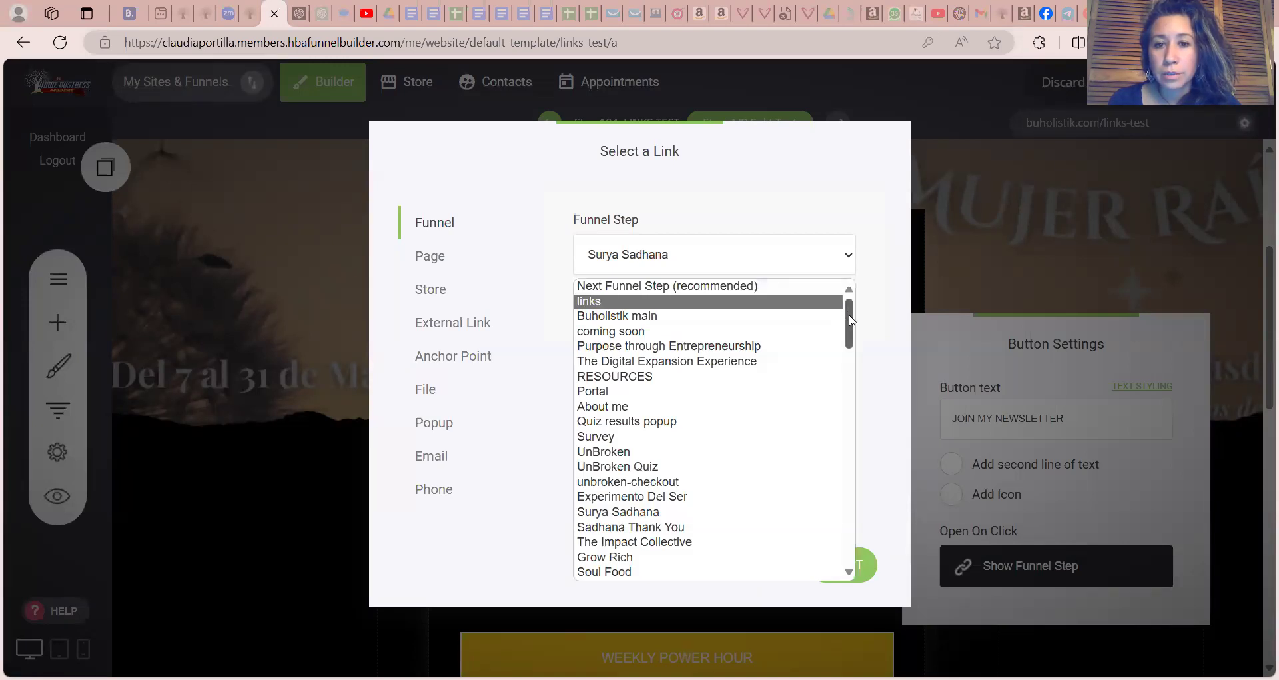
drag(850, 321, 850, 322)
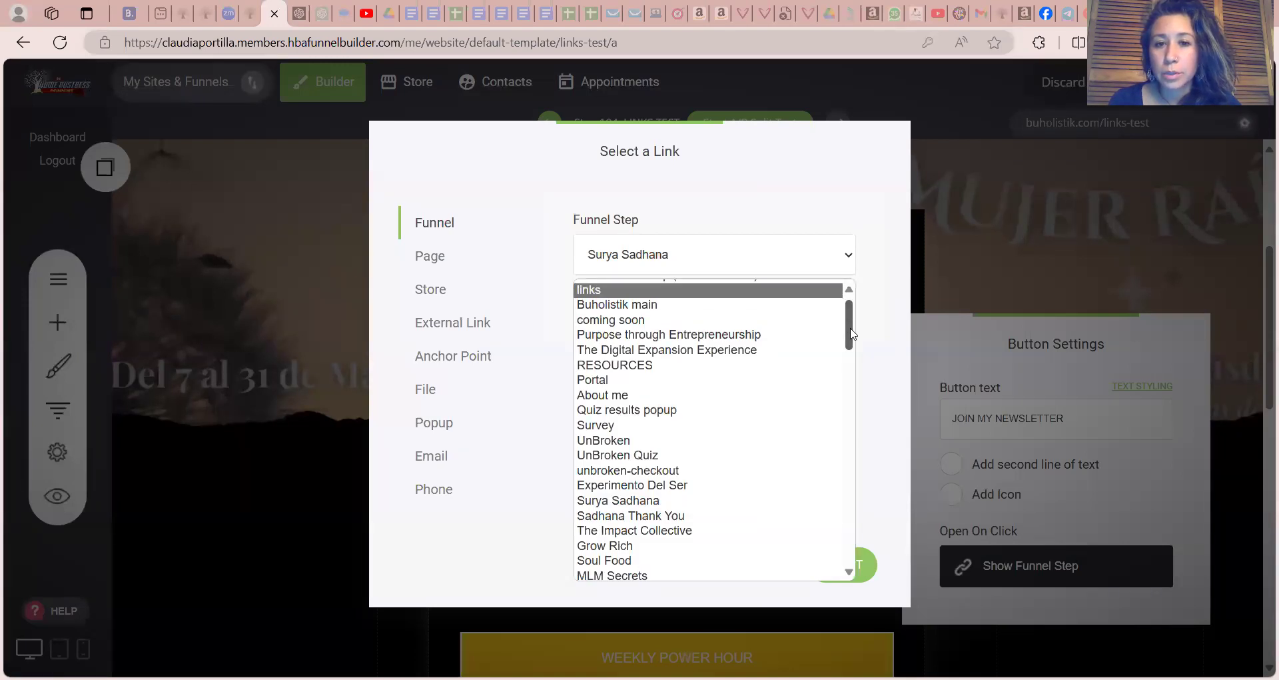
drag(852, 333, 852, 313)
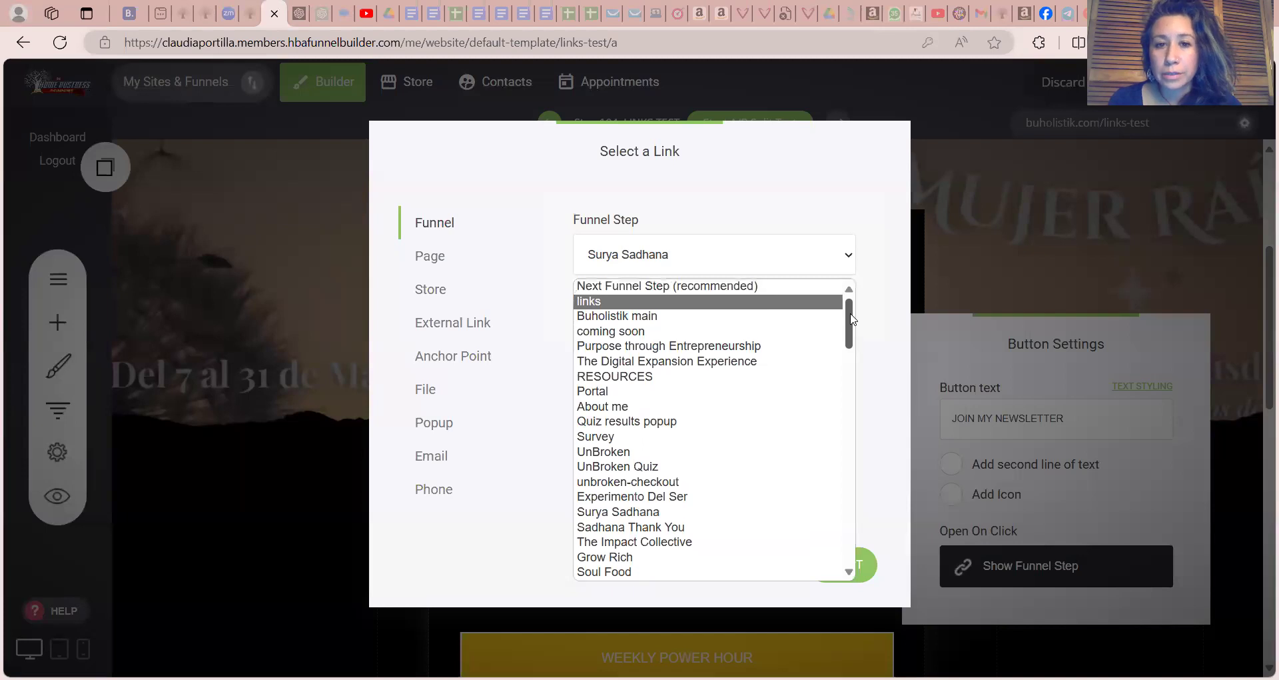
click(799, 304)
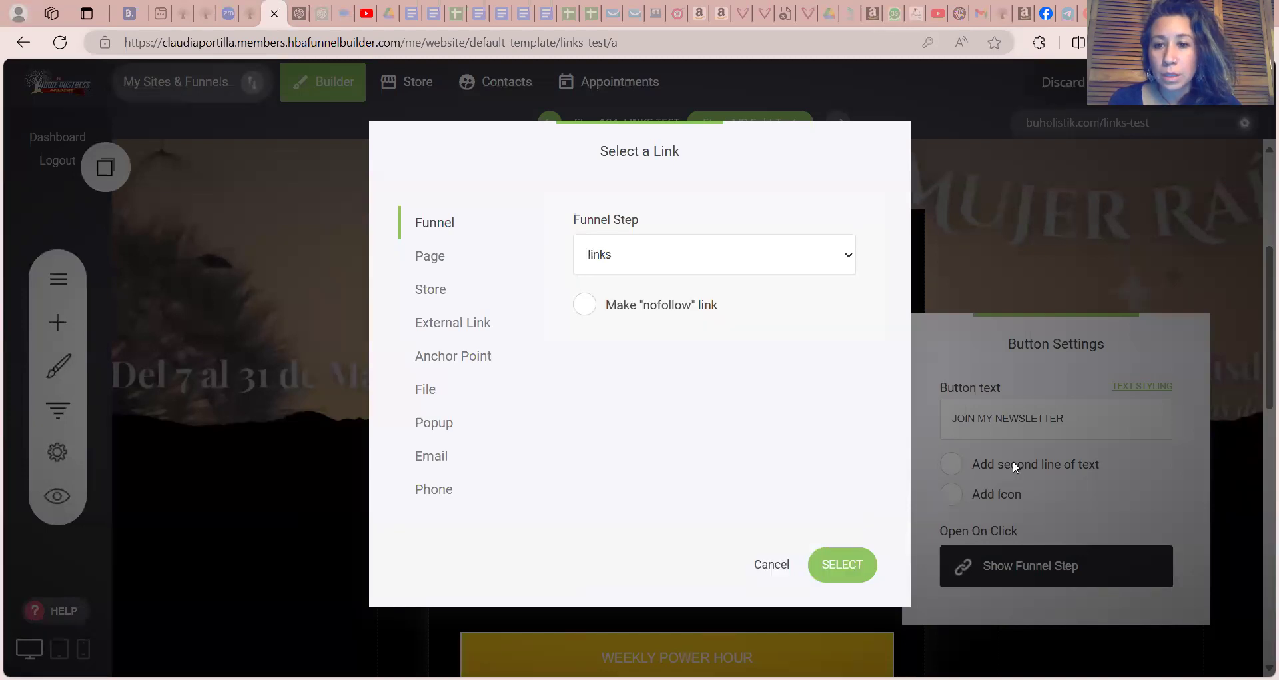
click(831, 570)
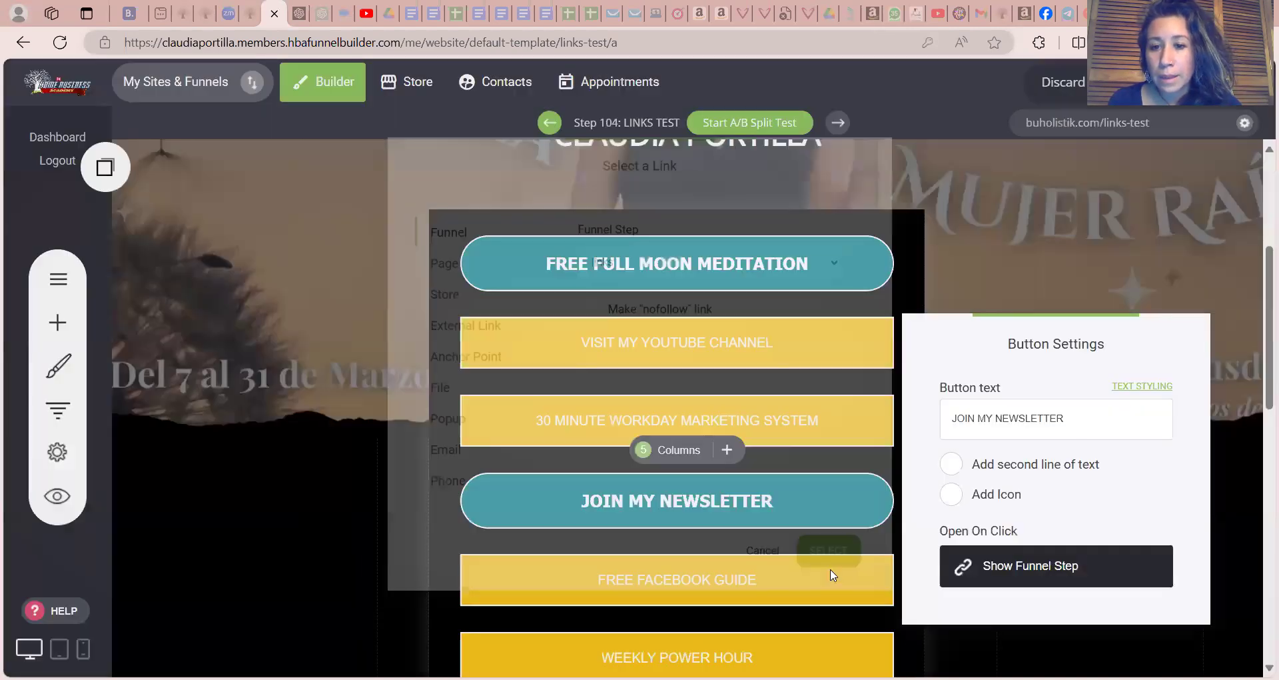
click(857, 429)
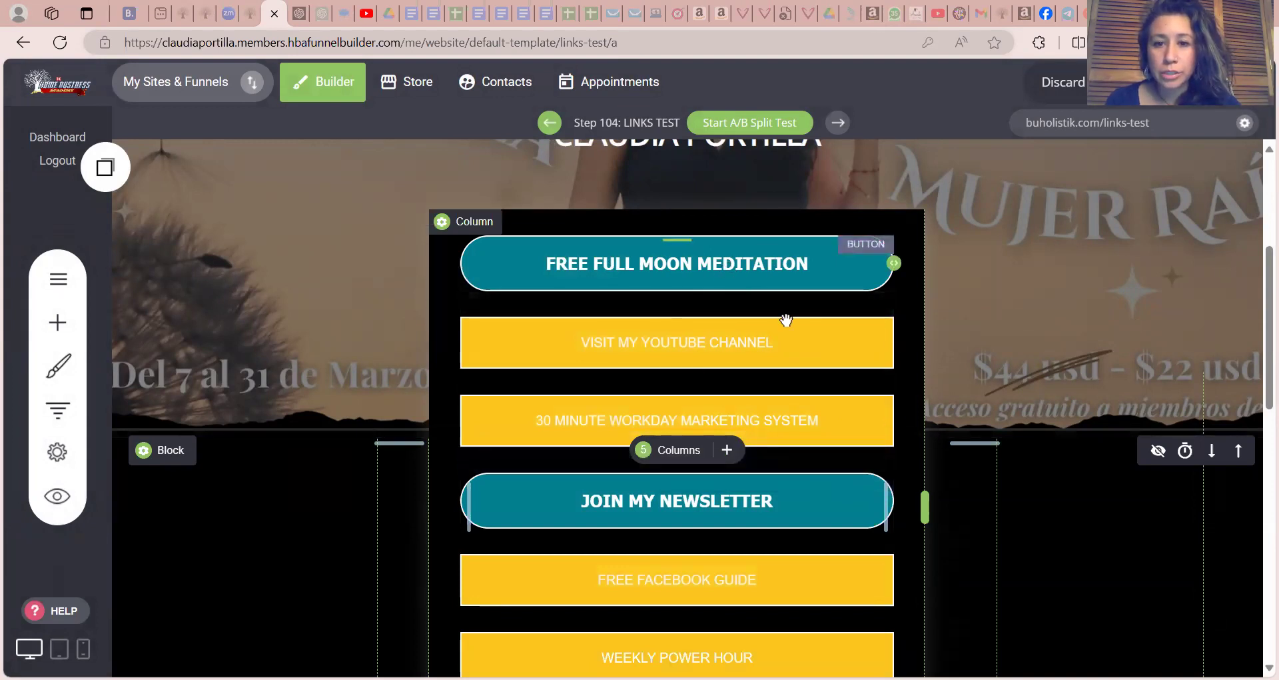
Delete the yellow VISIT MY YOUTUBE CHANNEL and 30 MINUTE WORKDAY MARKETING SYSTEM buttons from the links column
click(803, 349)
click(724, 305)
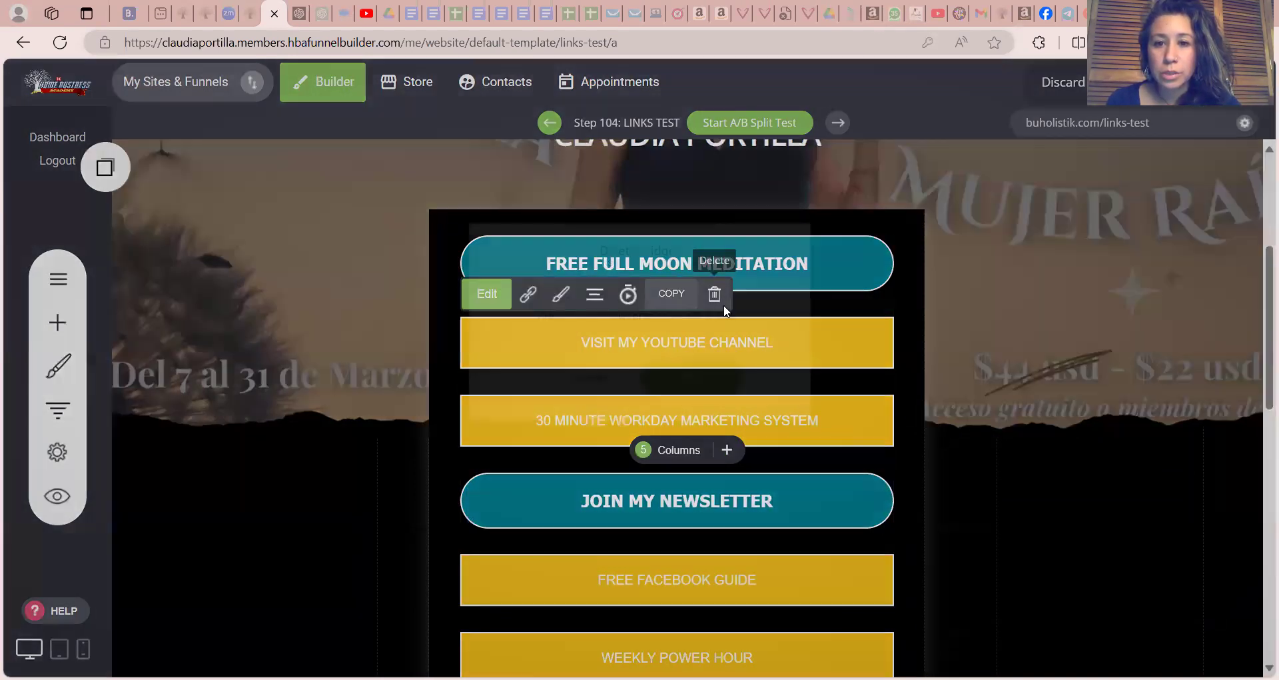
click(710, 385)
click(736, 347)
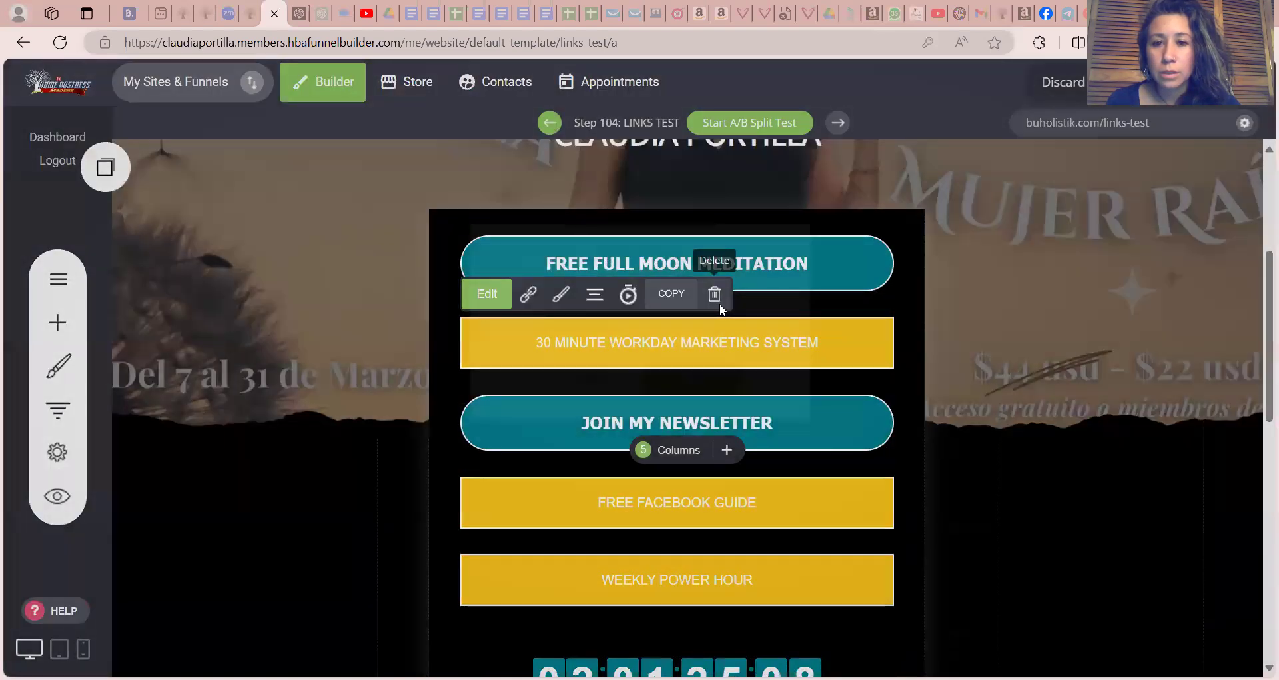
click(719, 303)
click(715, 371)
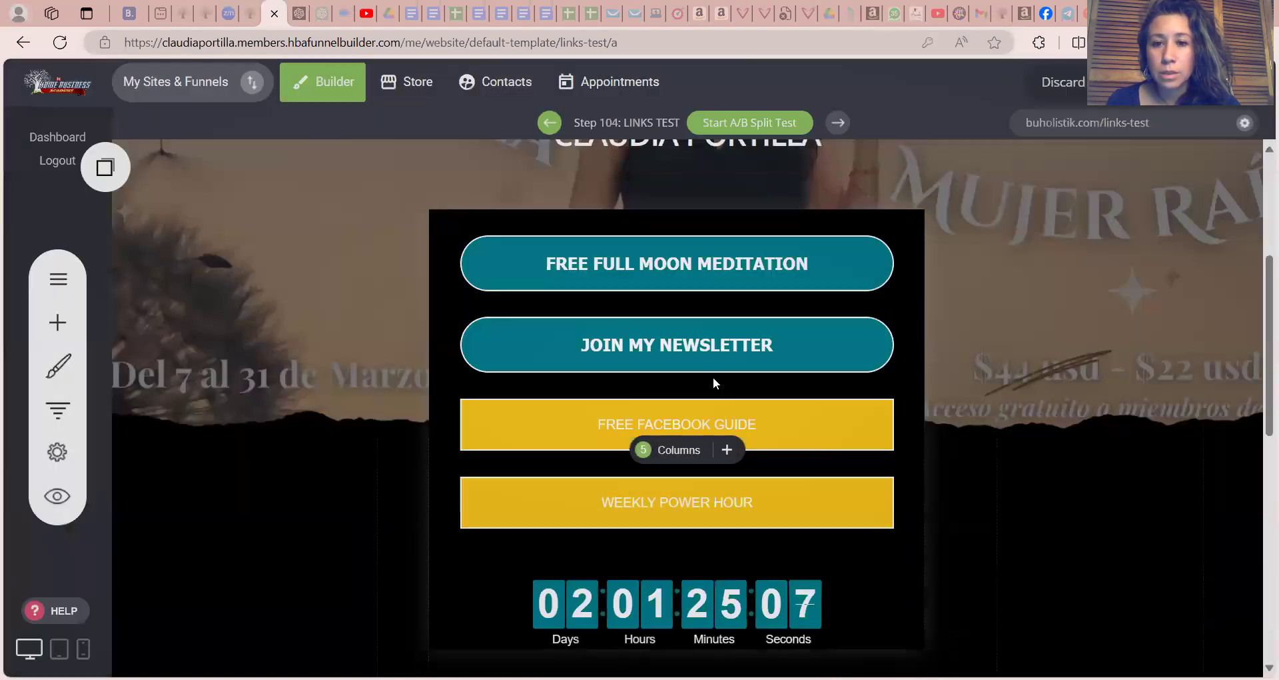
Delete the remaining yellow FREE FACEBOOK GUIDE and WEEKLY POWER HOUR buttons from the links column
click(774, 417)
click(717, 377)
click(719, 383)
click(749, 416)
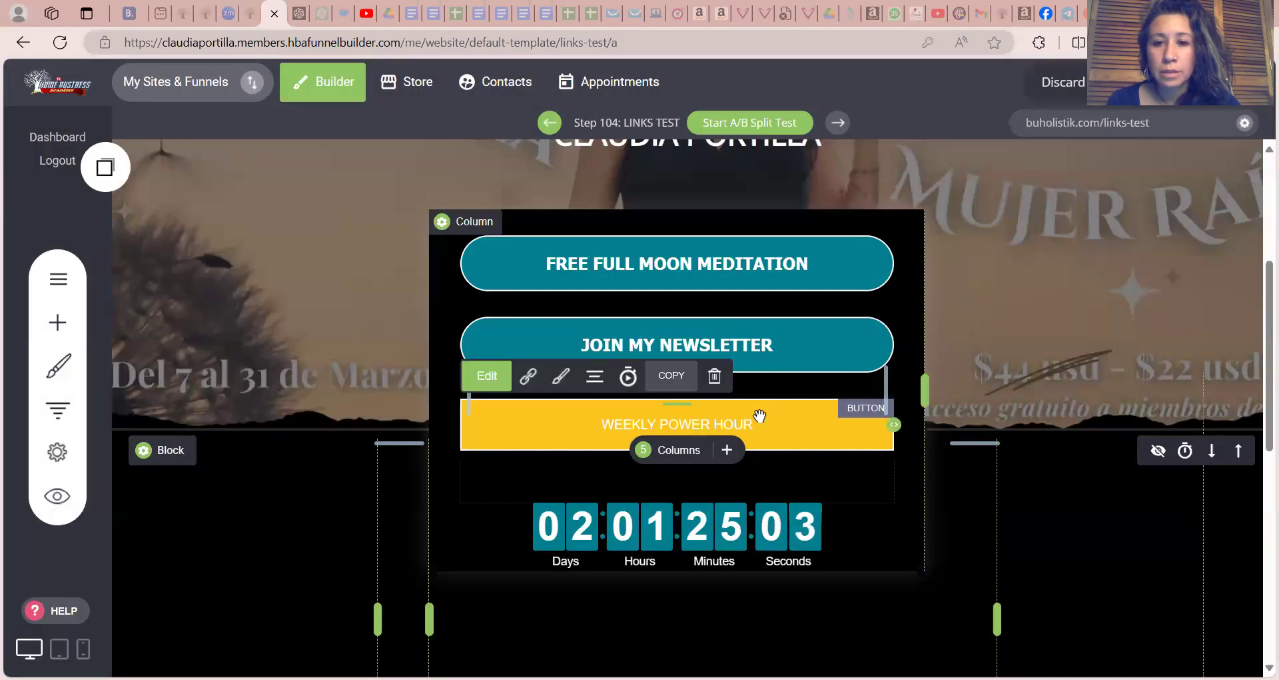
click(713, 373)
click(719, 384)
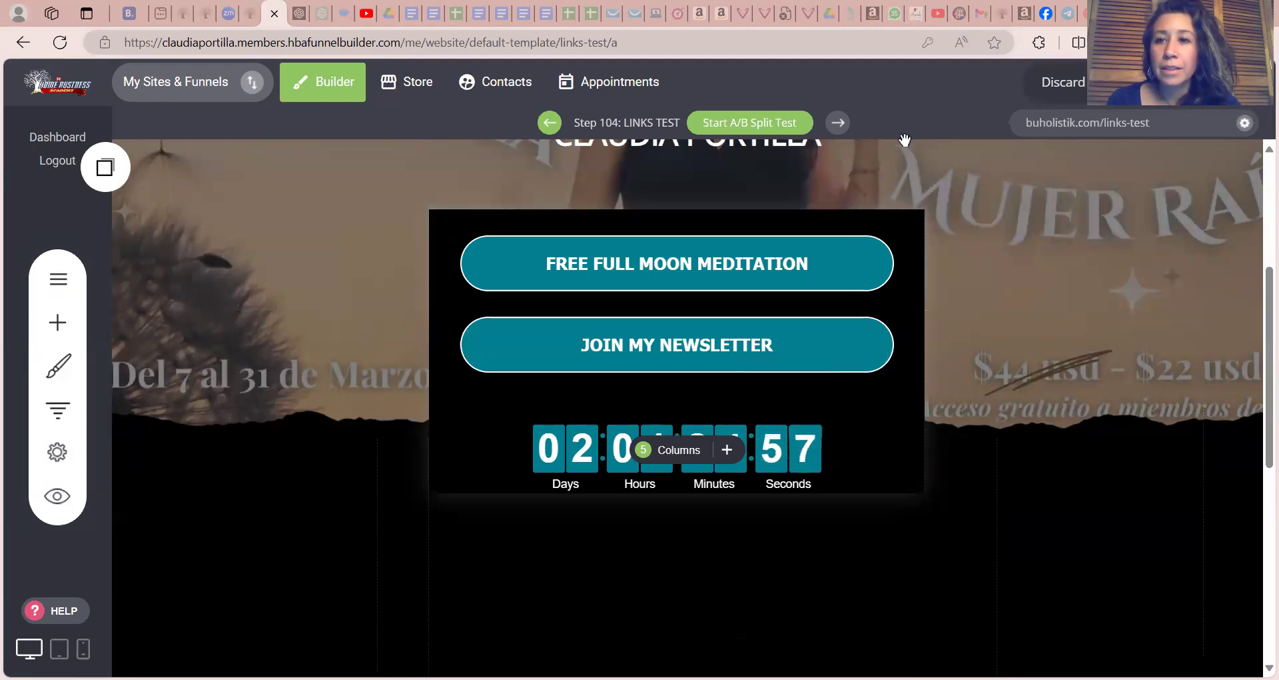
Save the page changes and open the live page at buholistik.com/links-test
click(1057, 126)
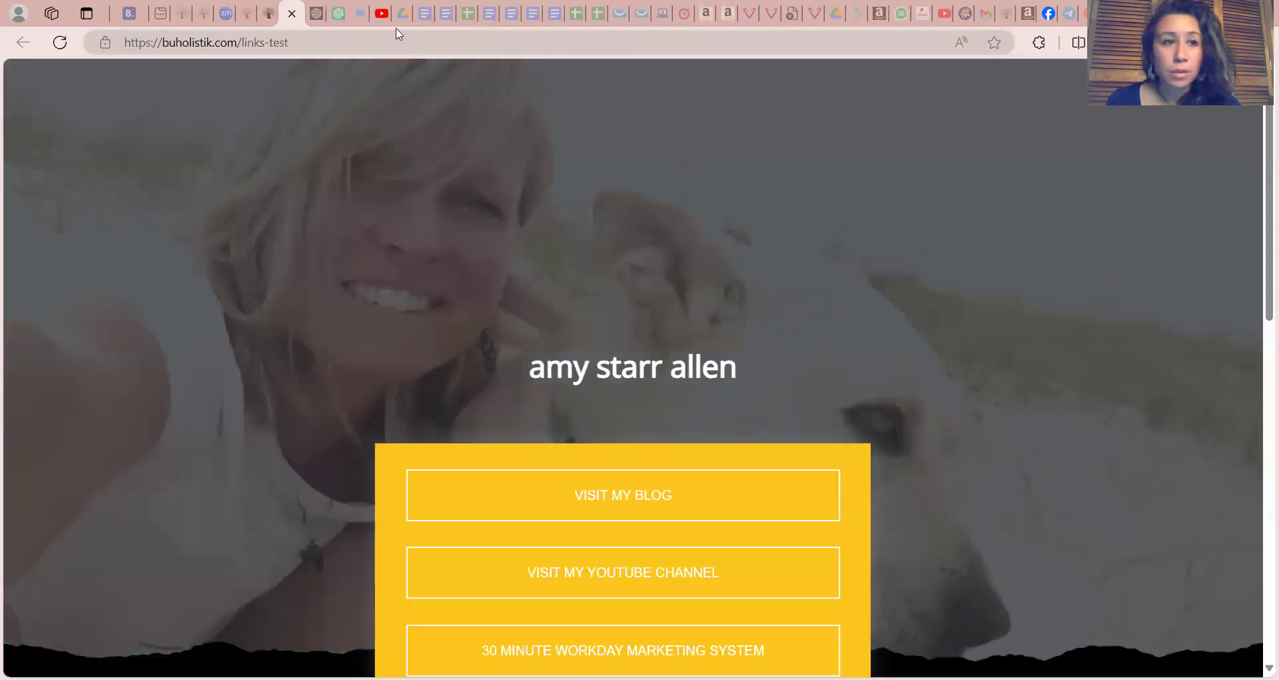
click(291, 14)
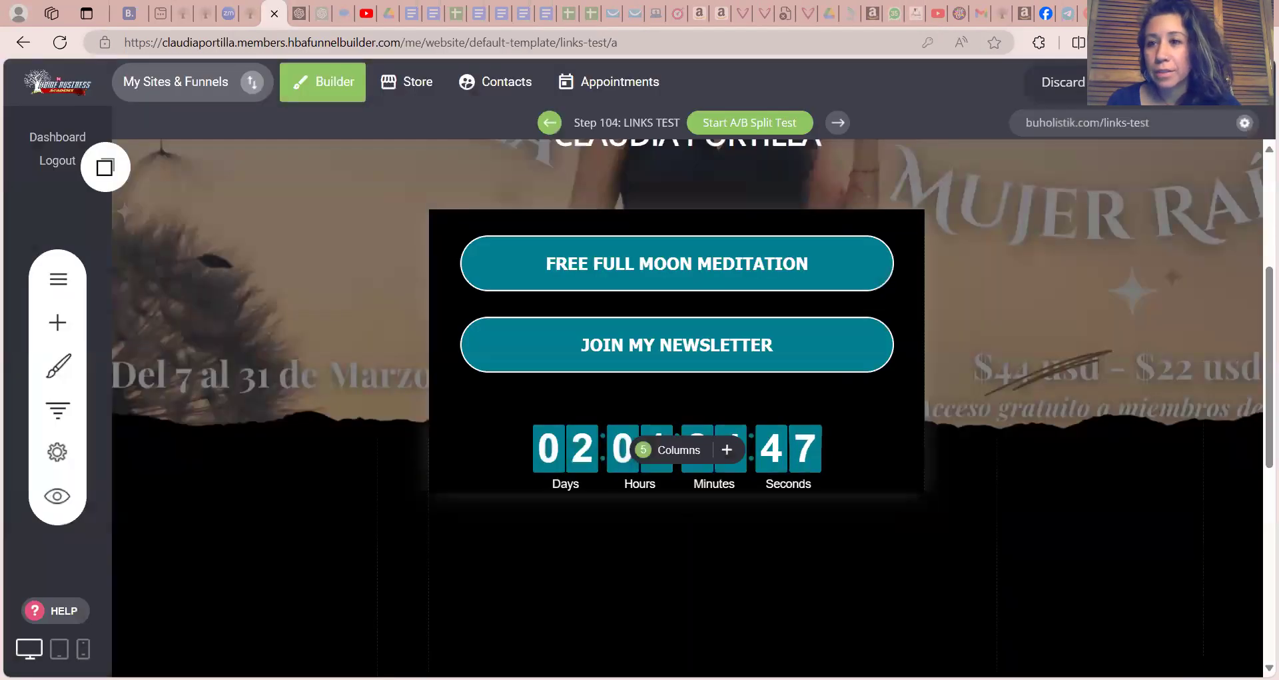
click(1151, 82)
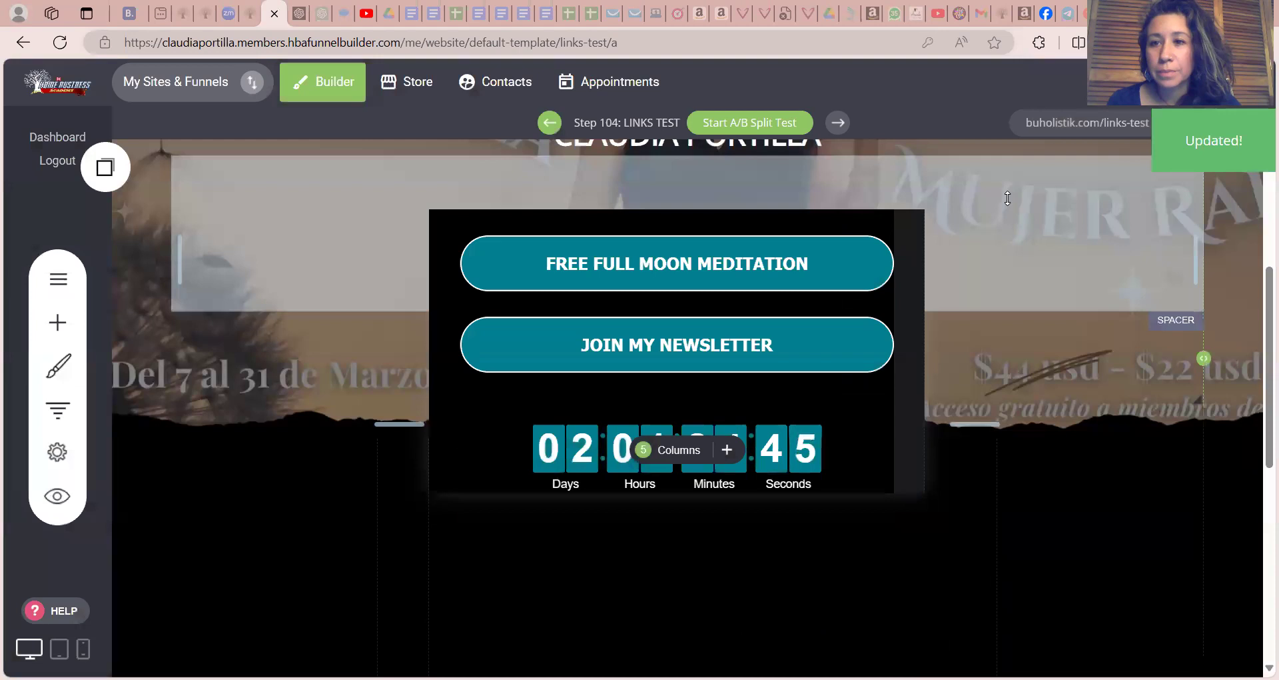
click(1053, 125)
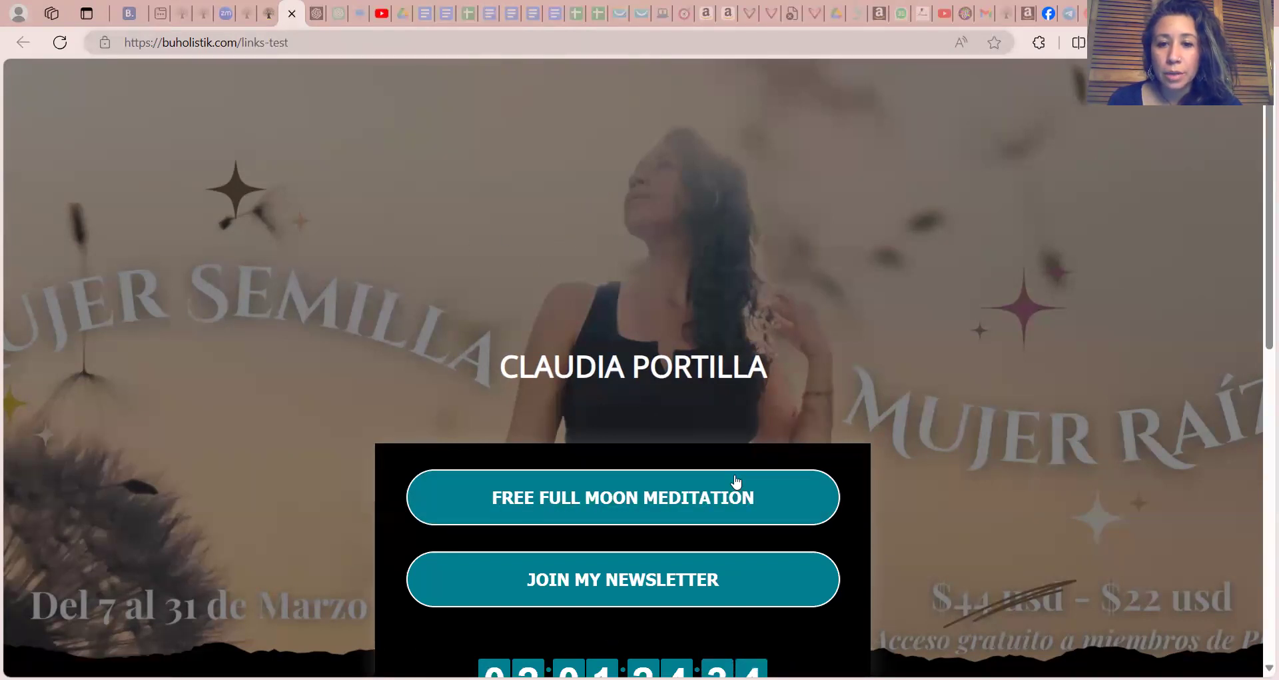
Test the FREE FULL MOON MEDITATION button on the live page, look through its destination page, and return to the links page
click(670, 501)
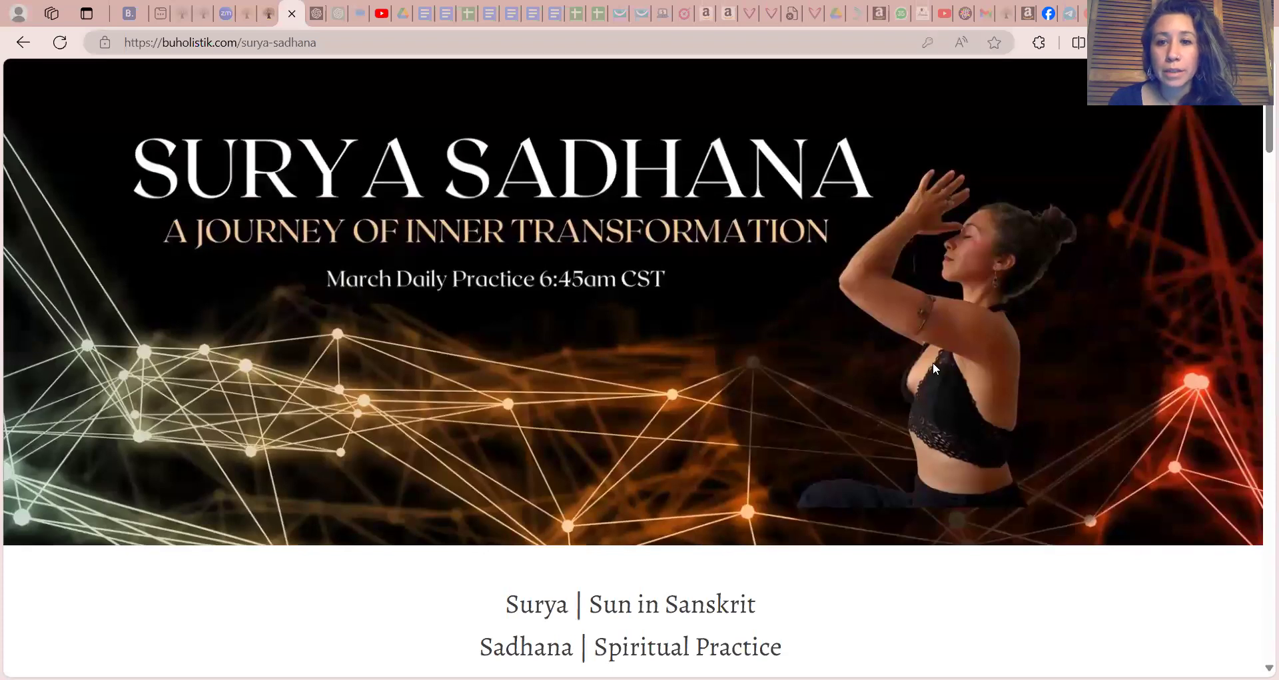
drag(1259, 131, 1259, 389)
scroll(1261, 202, down, 3)
drag(1258, 448, 1257, 233)
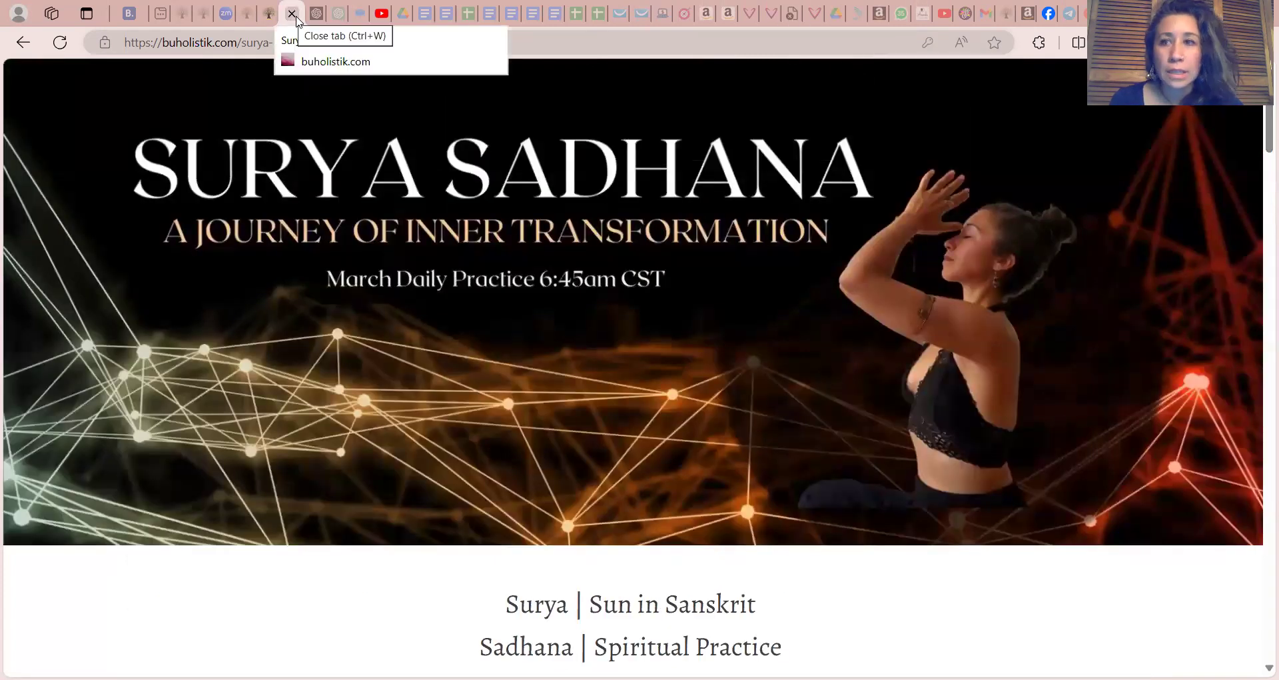
click(22, 43)
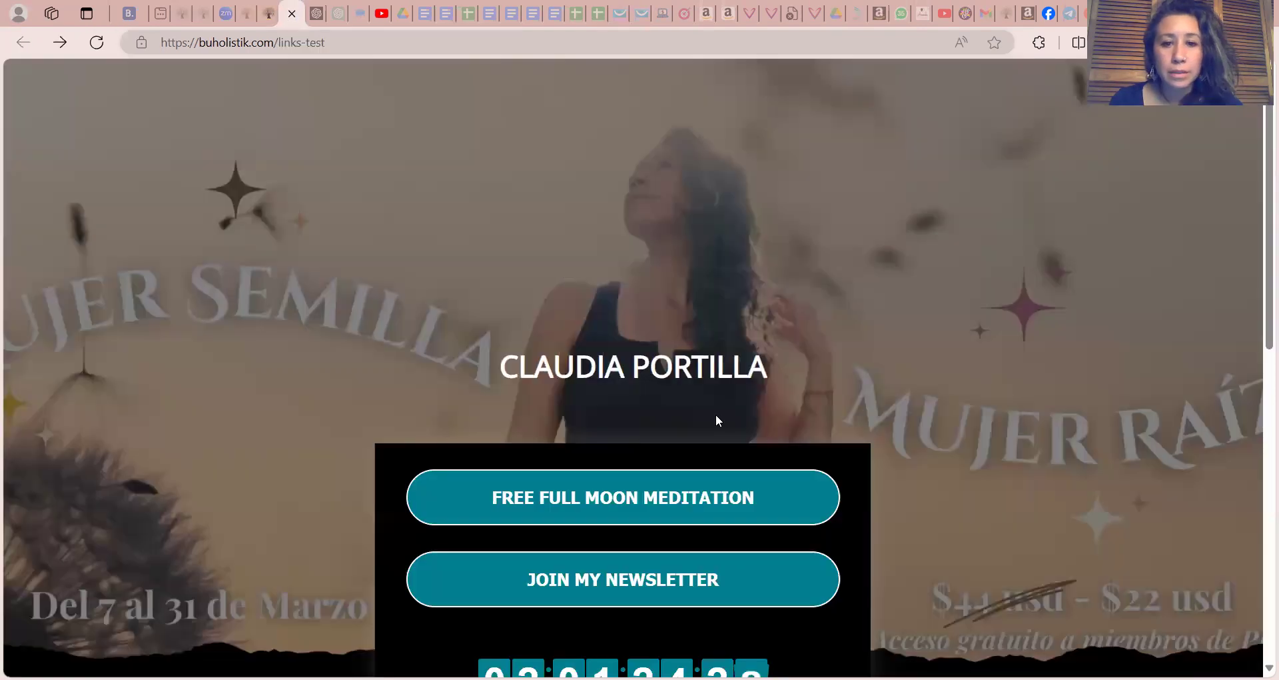
Test the JOIN MY NEWSLETTER button, look through its destination page, and return to the links page
click(721, 580)
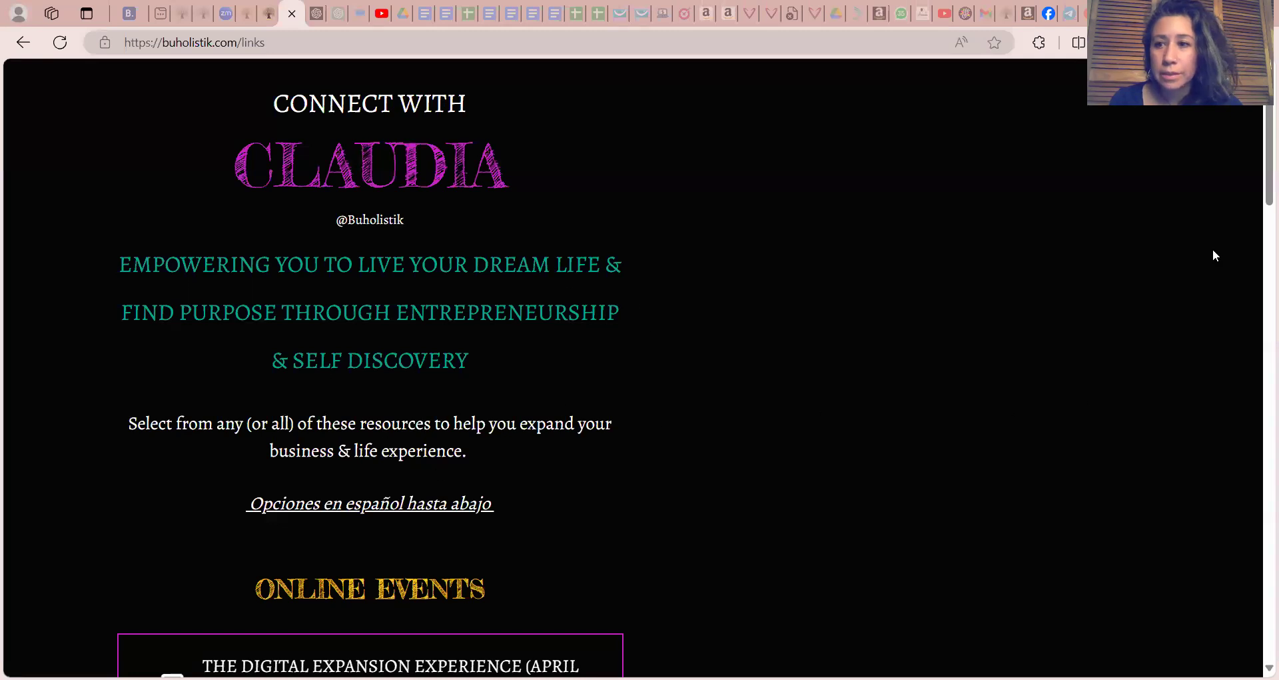
drag(1259, 139, 1260, 300)
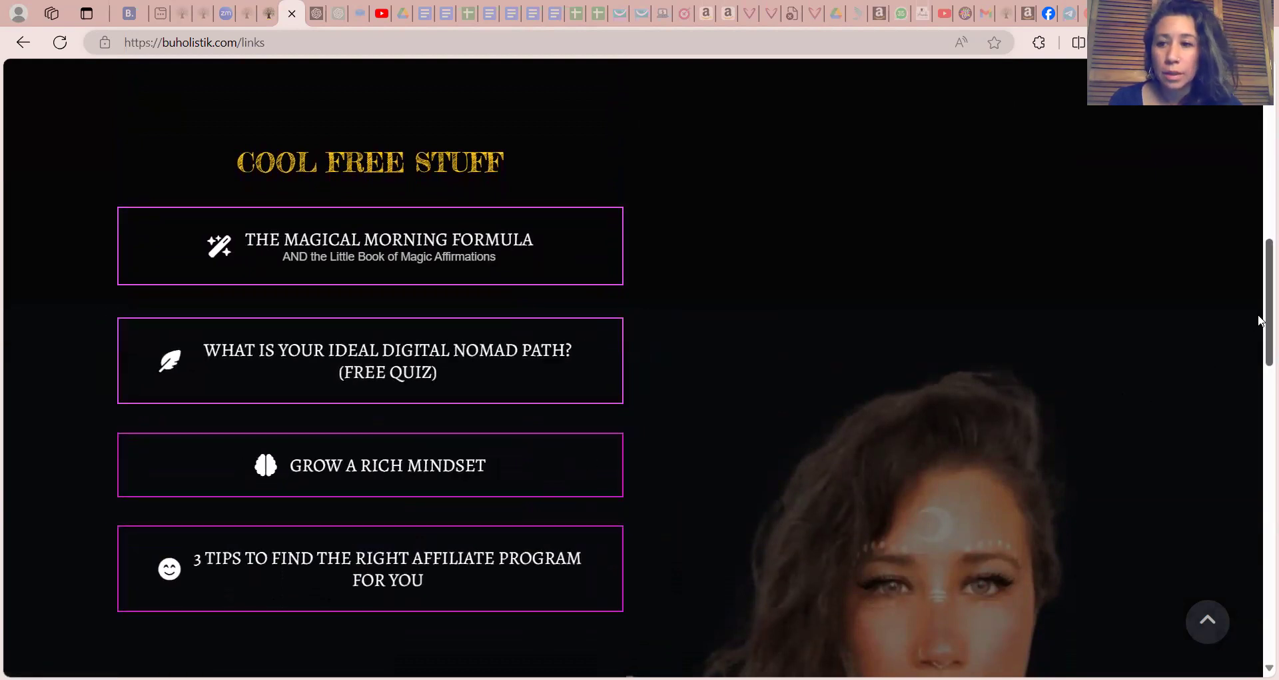
drag(1259, 315, 1259, 121)
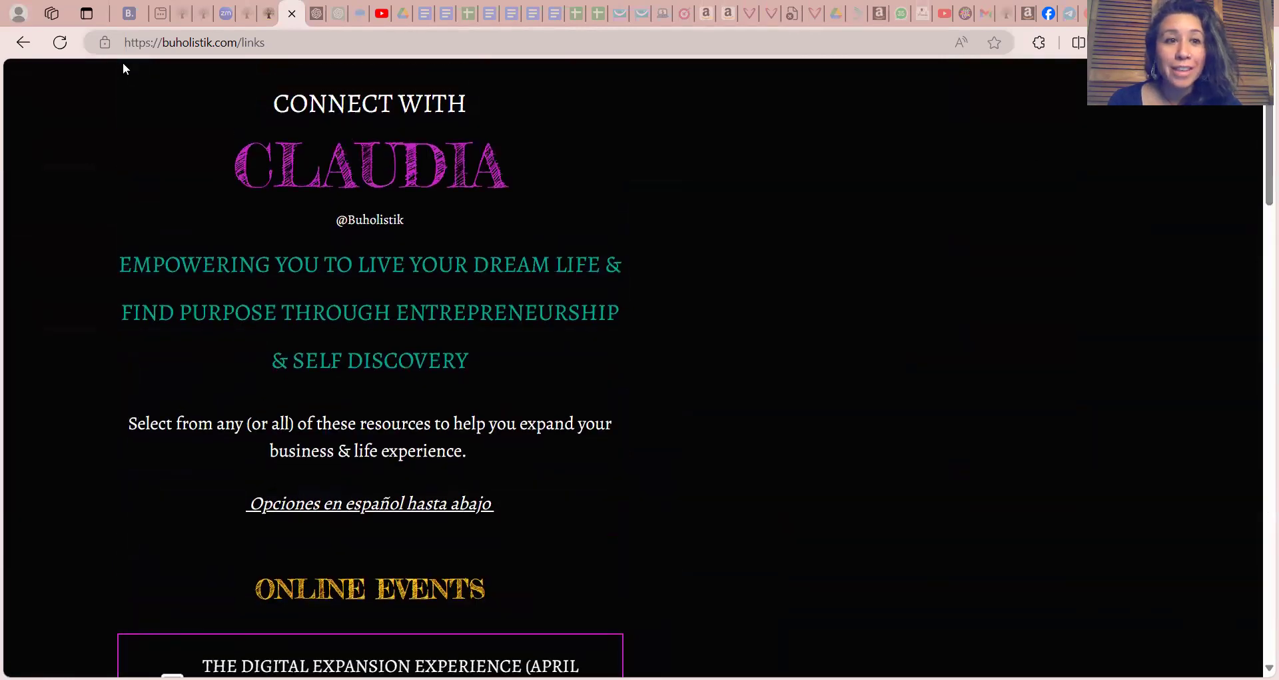
click(22, 44)
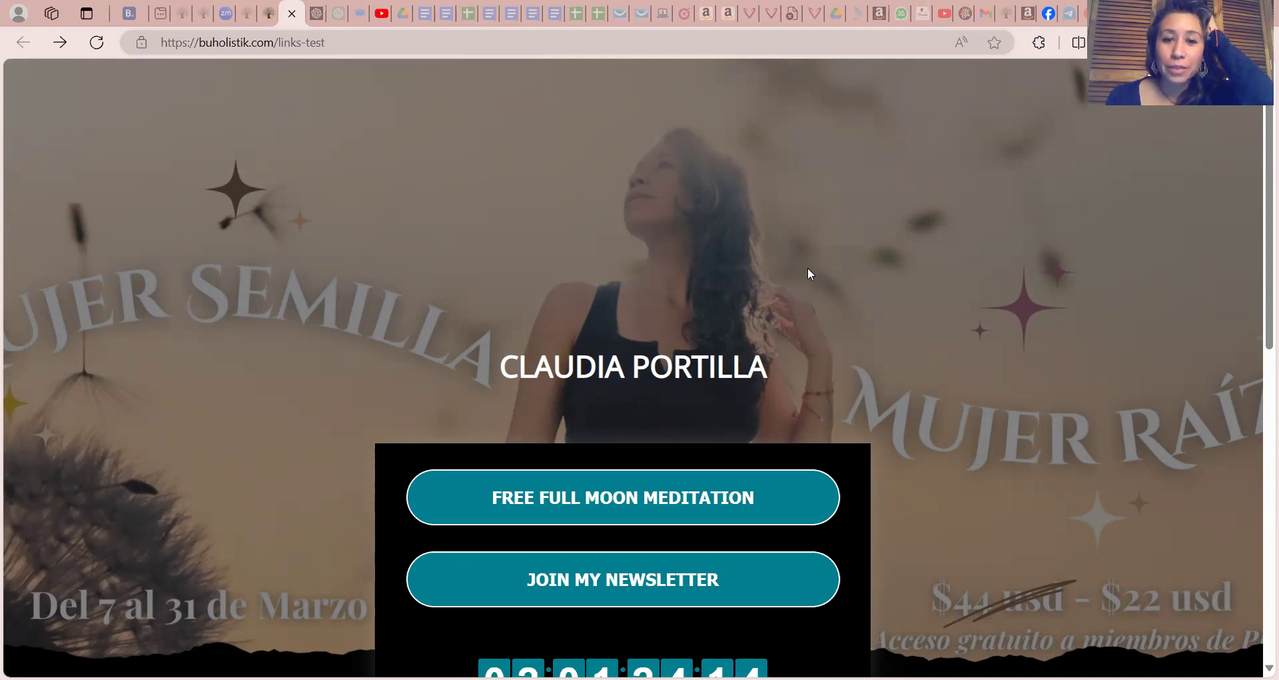
Review the live links page from its header through the link buttons, countdown timer and subscription form to the social icons
scroll(808, 270, down, 1)
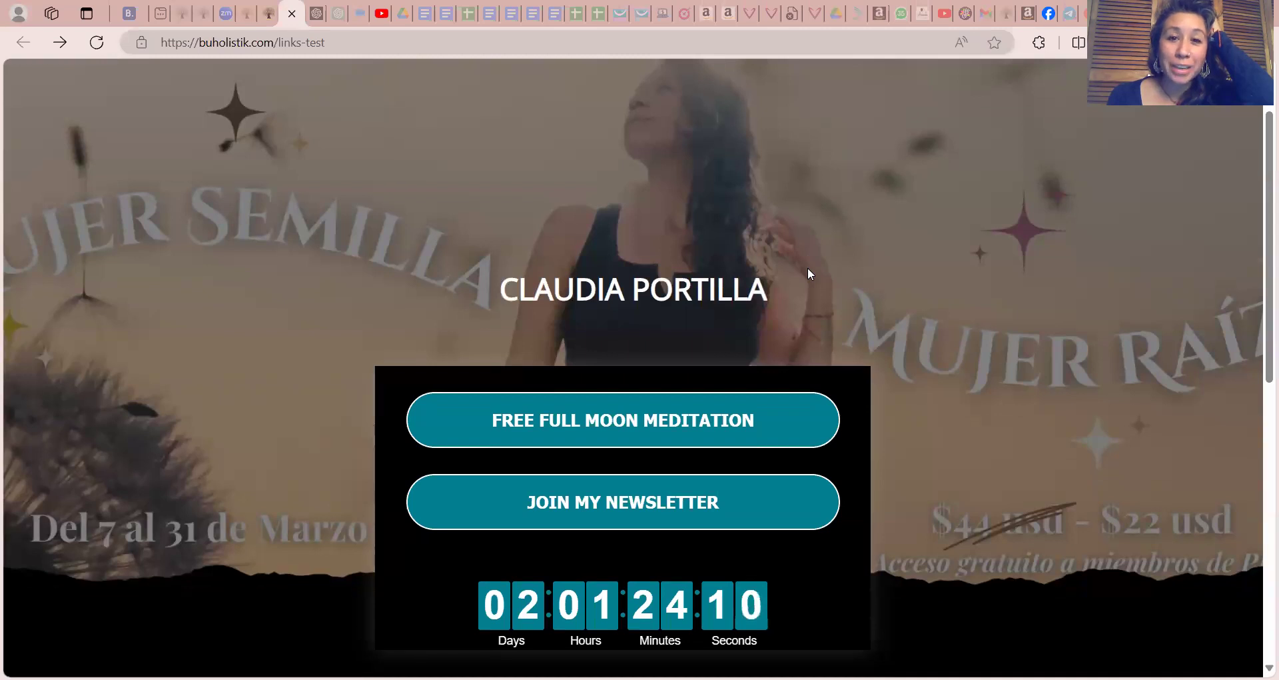
scroll(808, 269, down, 2)
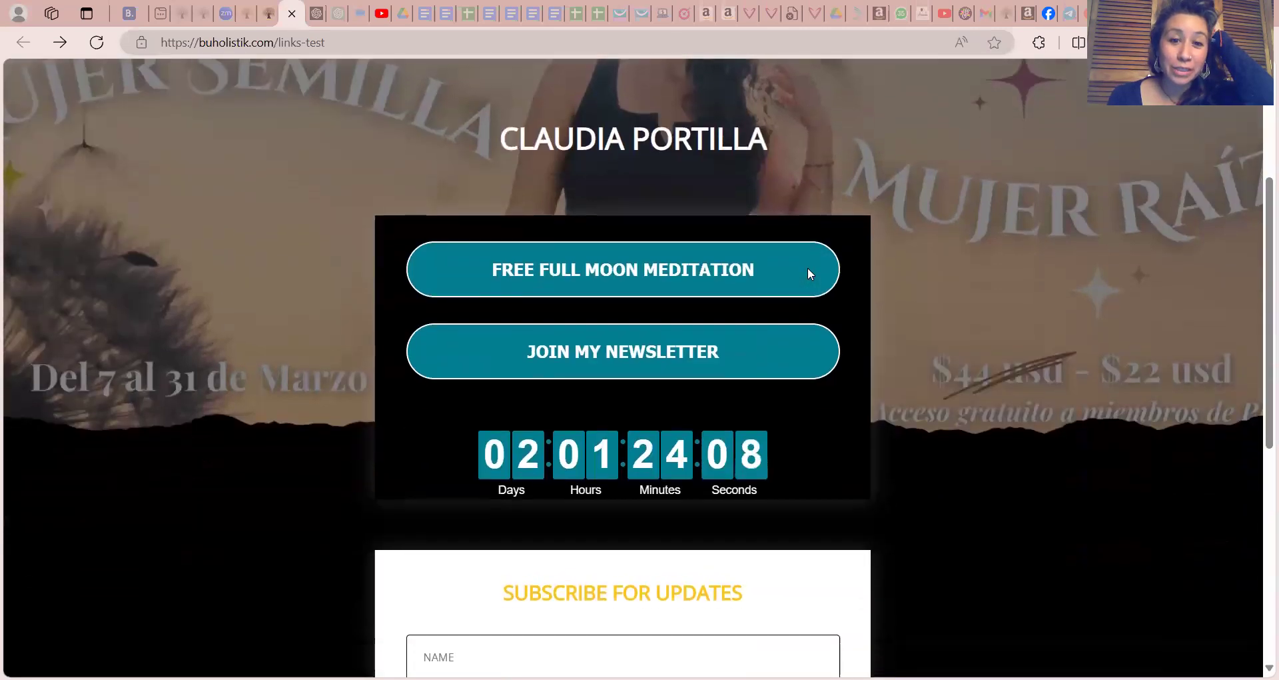
scroll(808, 269, down, 4)
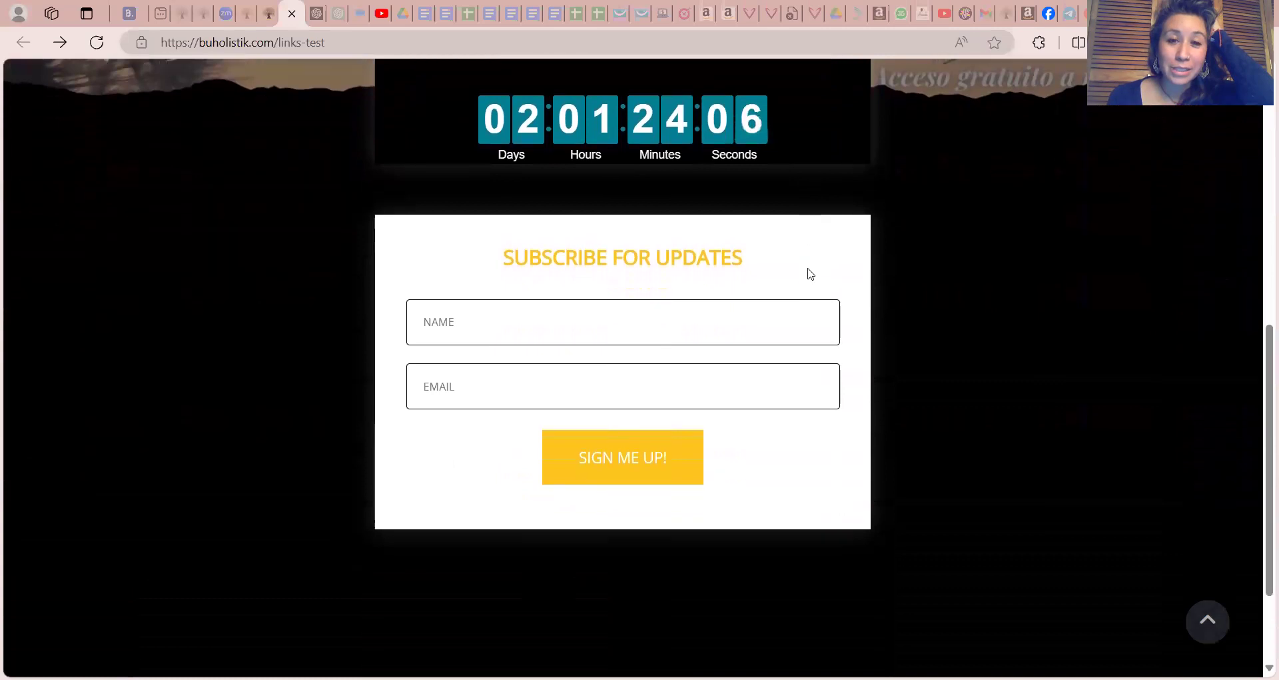
scroll(810, 273, up, 1)
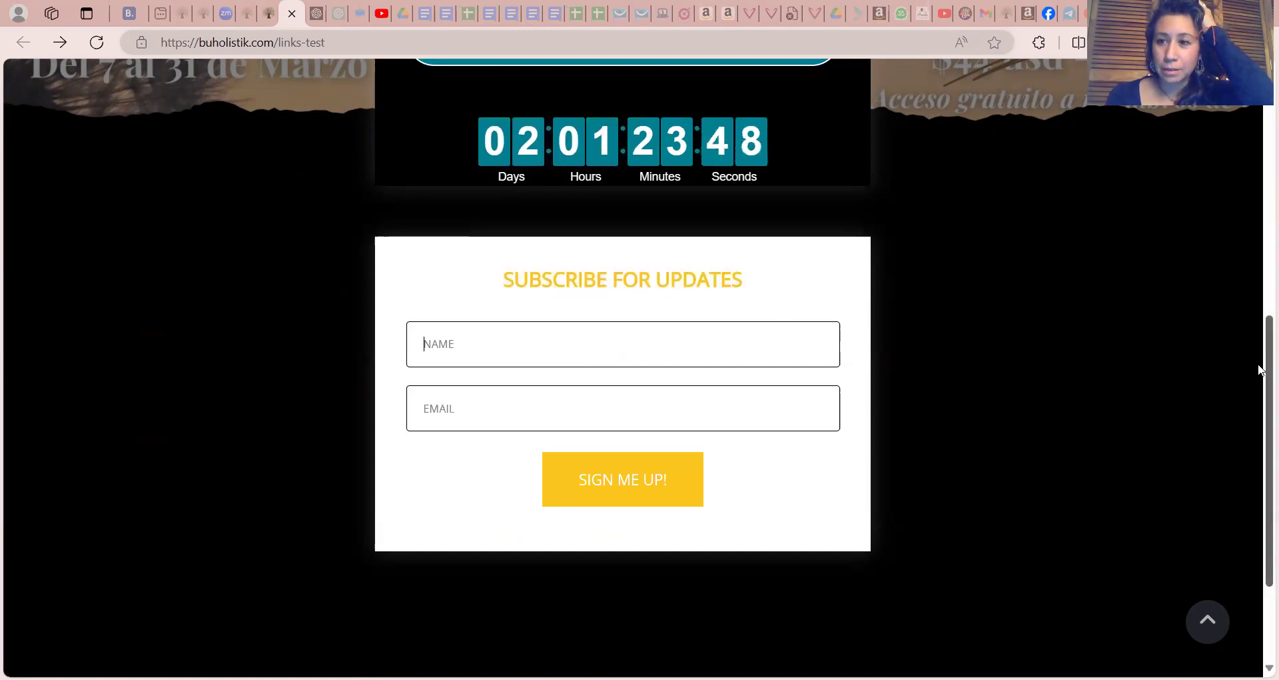
scroll(1259, 393, down, 2)
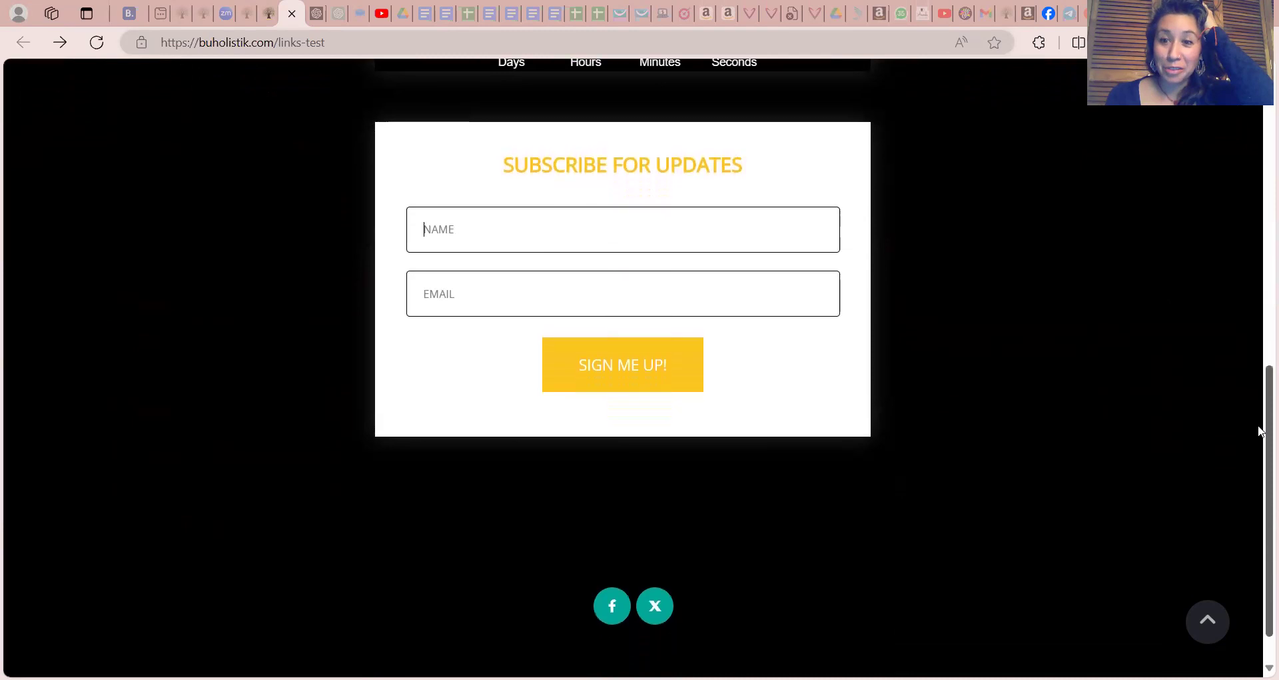
scroll(1259, 420, up, 3)
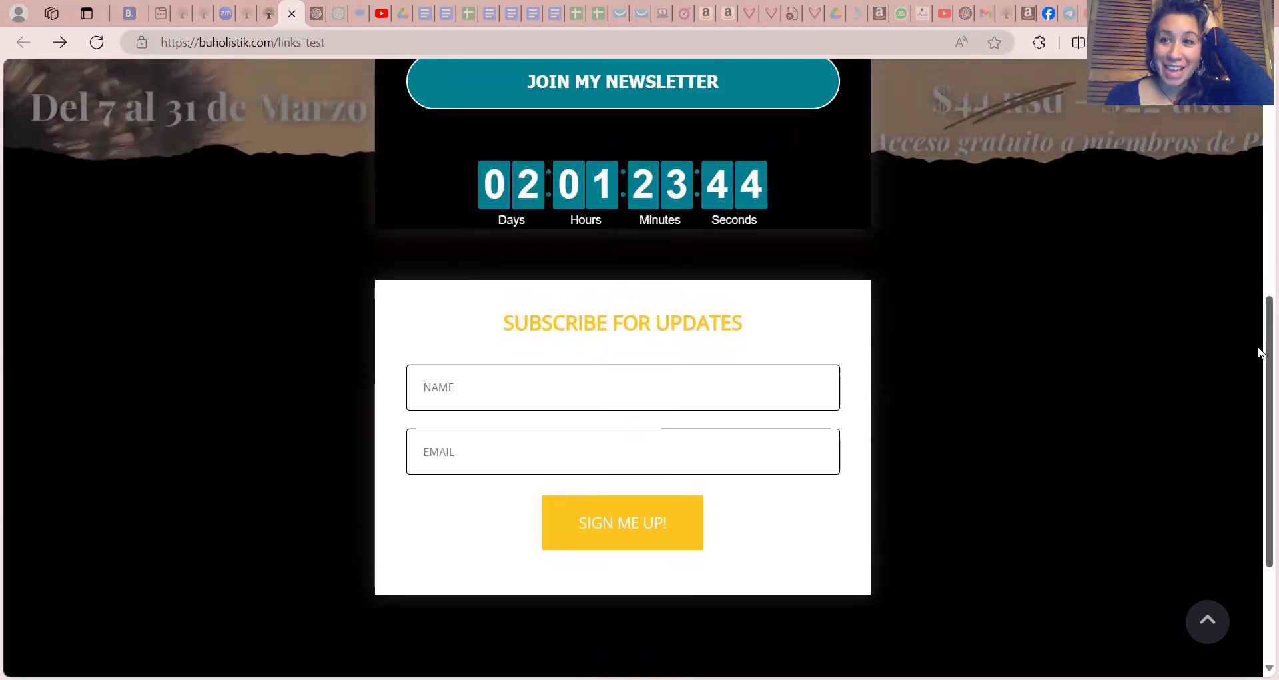
scroll(1259, 353, up, 3)
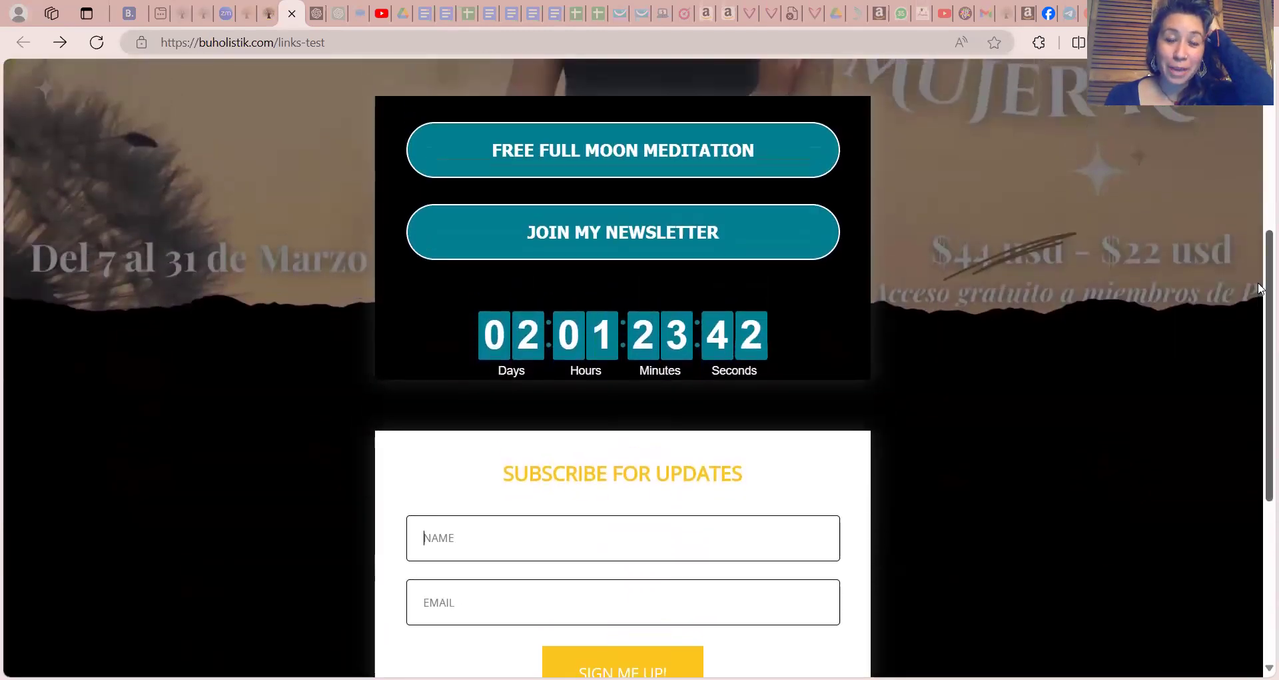
scroll(1259, 287, up, 1)
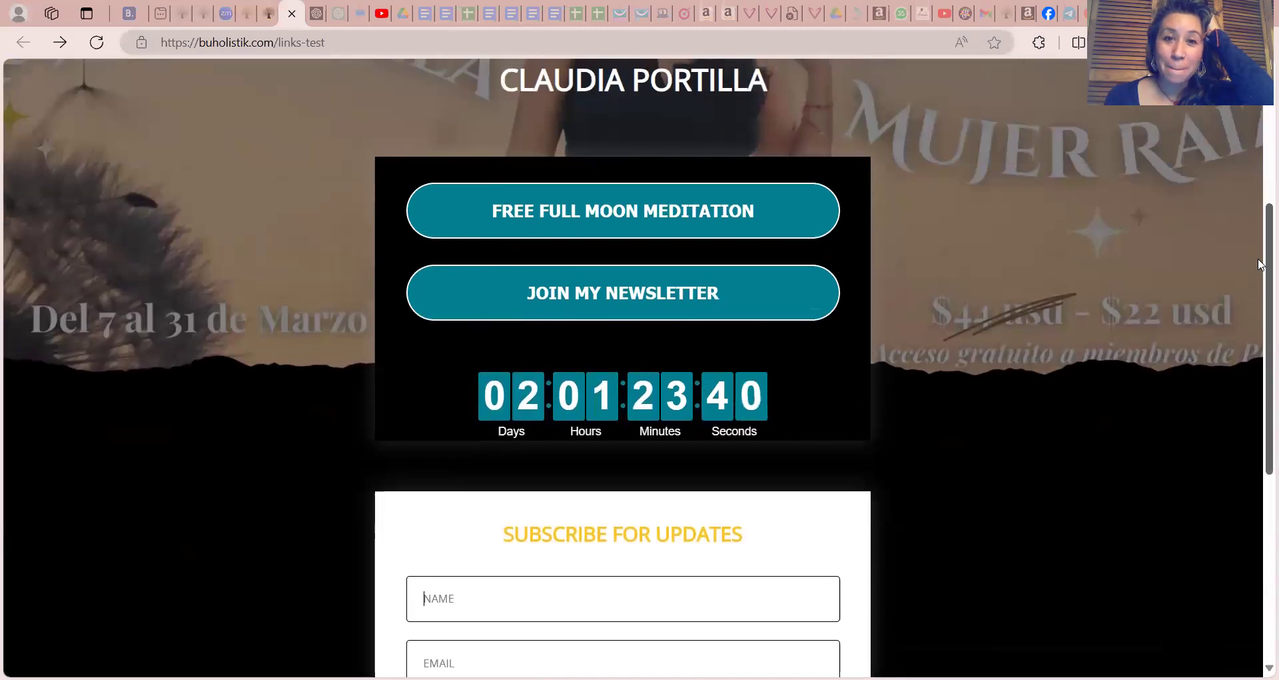
scroll(1259, 264, up, 2)
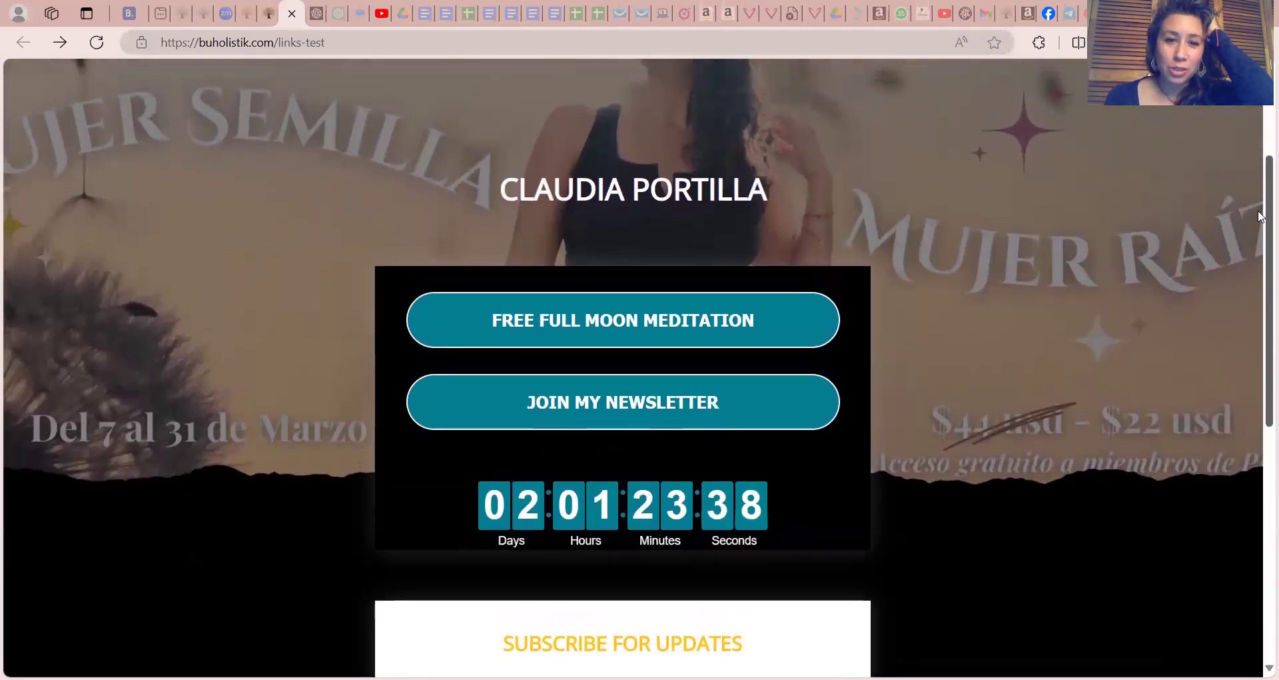
scroll(1259, 217, up, 3)
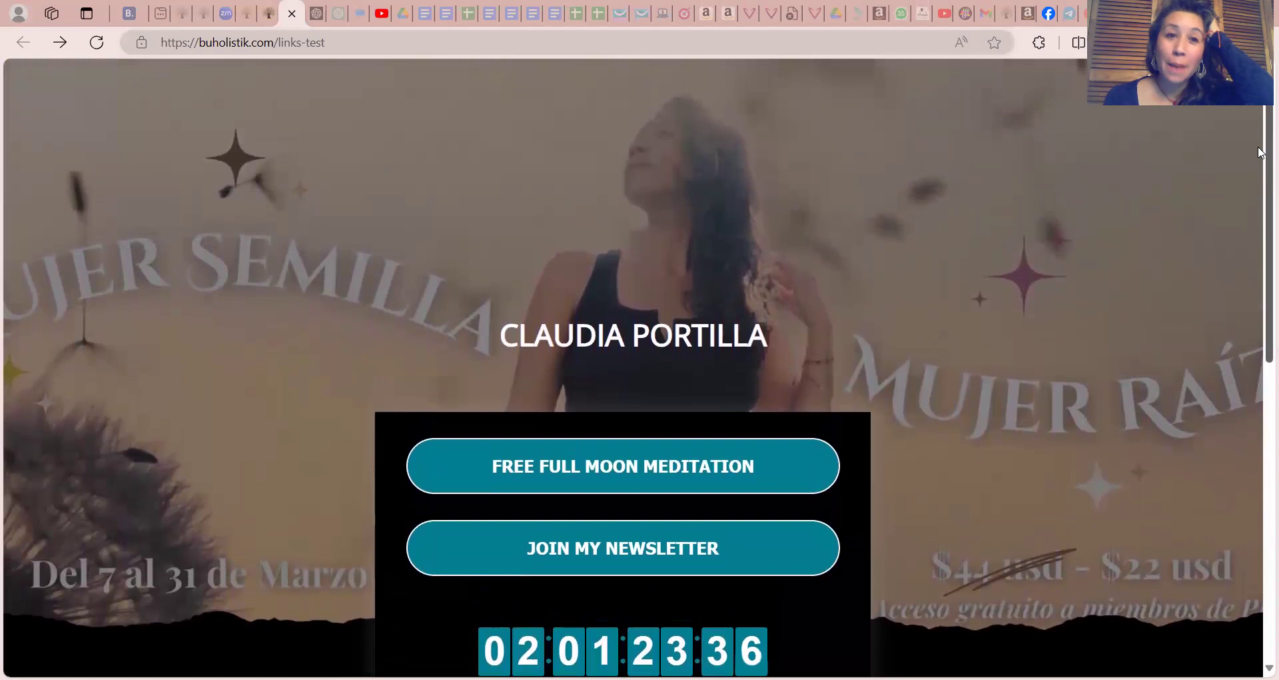